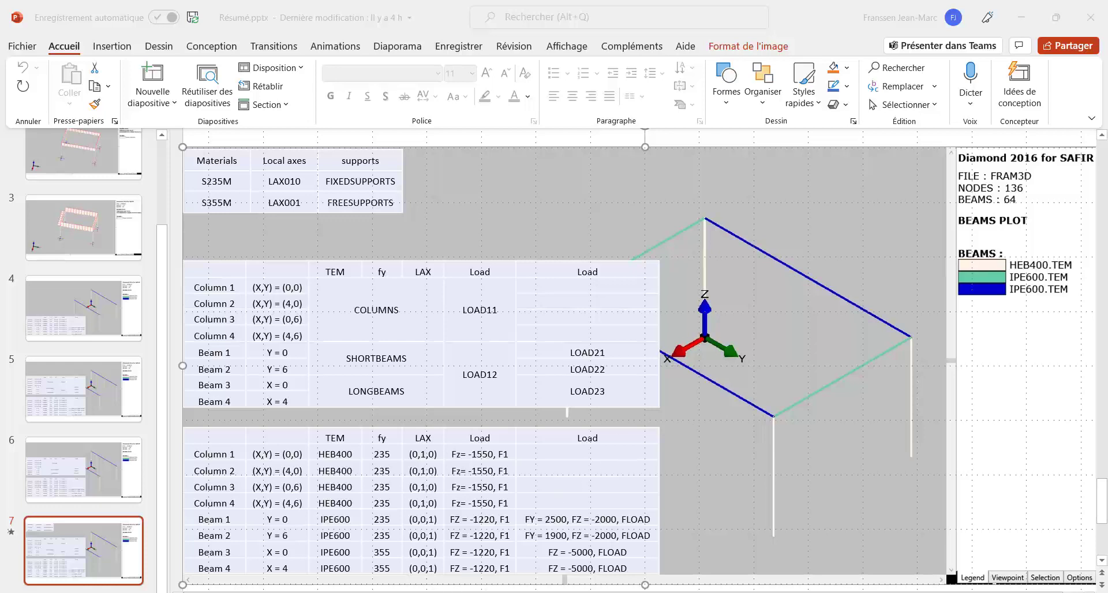
# - Switch to Gmsh and review the points and lines in the Frame3D.geo script
pyautogui.hotkey('alt', 'Tab')
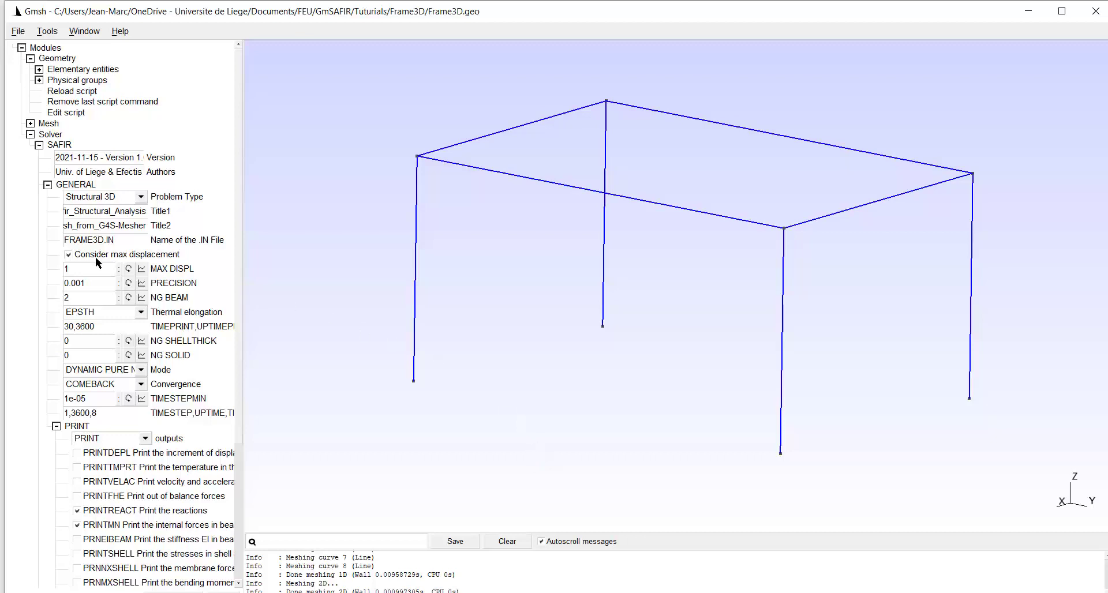
pyautogui.click(69, 113)
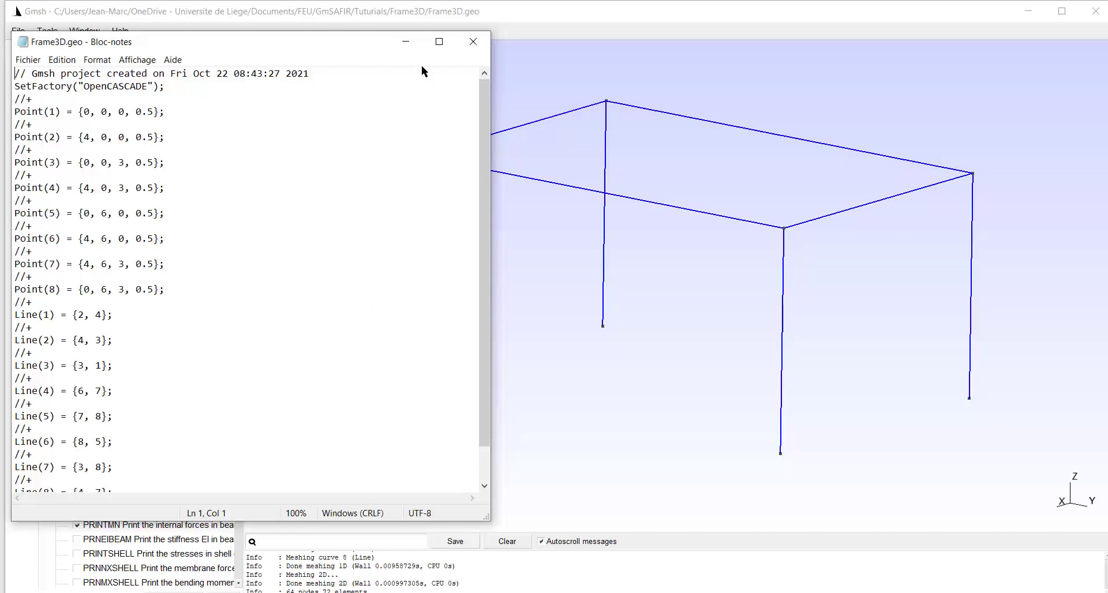
pyautogui.click(473, 43)
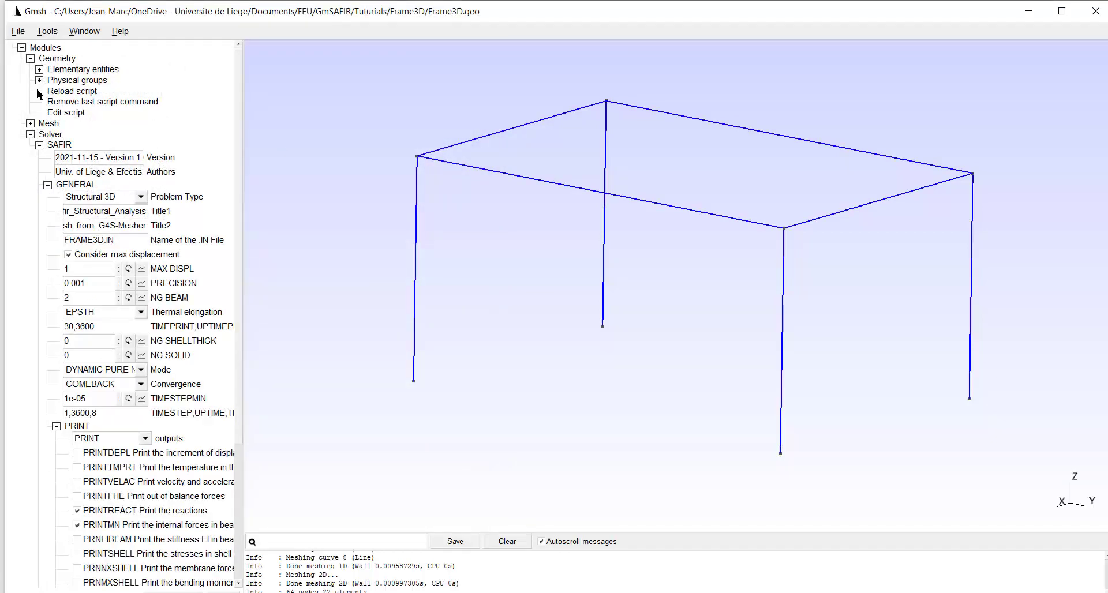
# - Create a physical point group named FIXEDSUPPORTS from the base points of the two columns at Y = 0
pyautogui.click(38, 80)
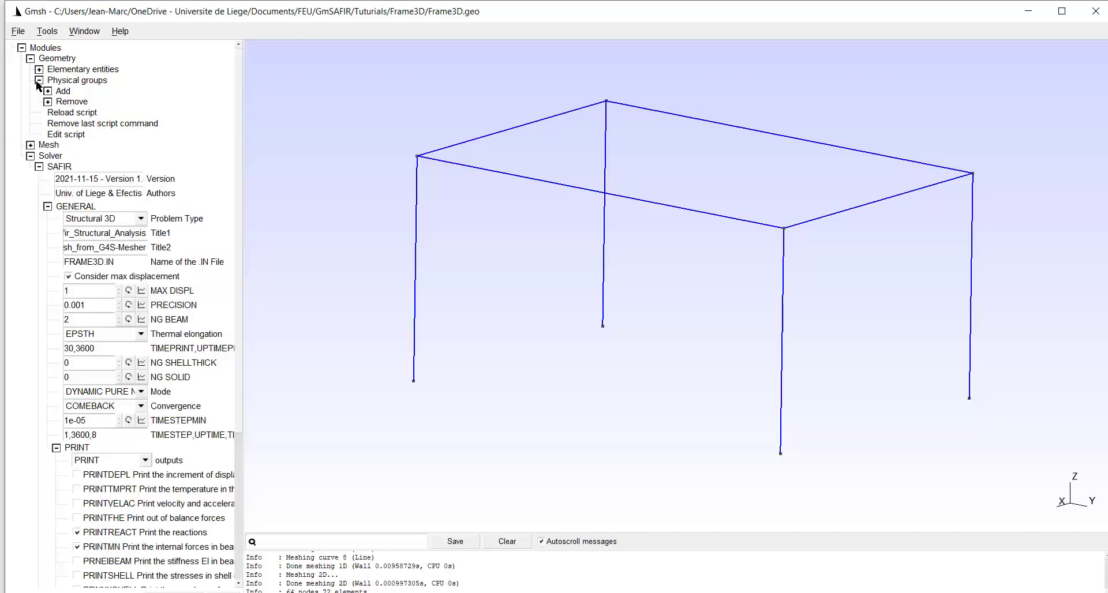
pyautogui.click(48, 91)
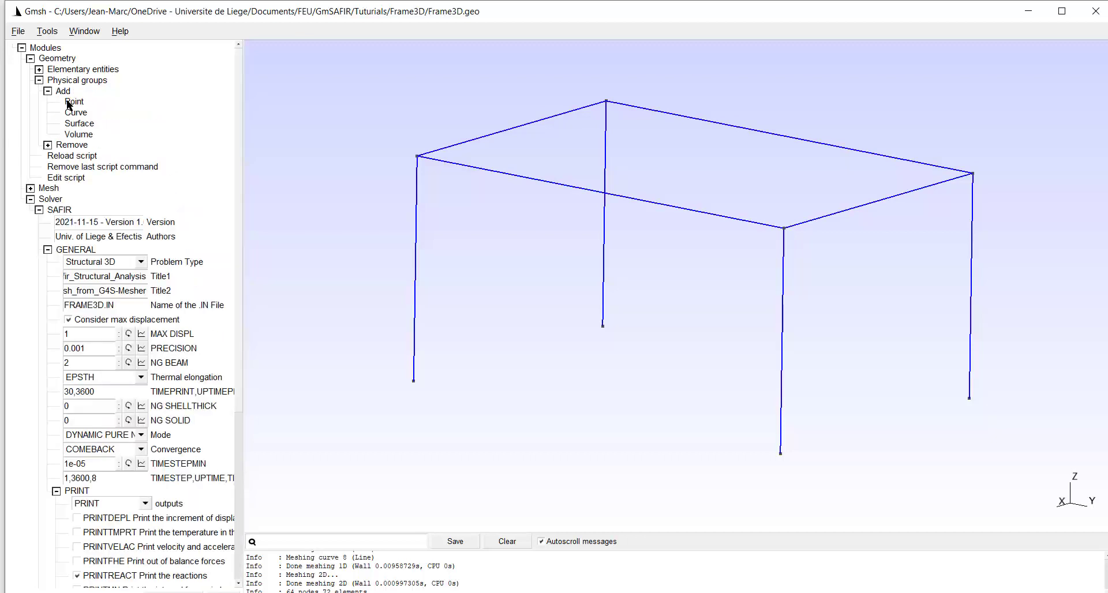
pyautogui.click(72, 101)
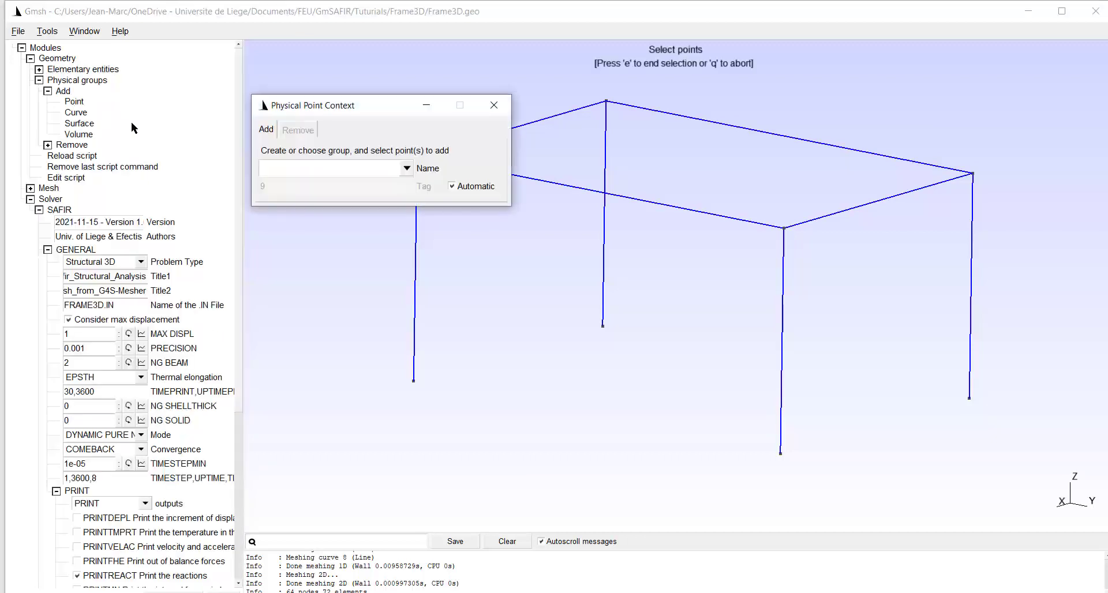
pyautogui.click(300, 166)
pyautogui.write('FIXEDSUPPORTS')
pyautogui.click(413, 381)
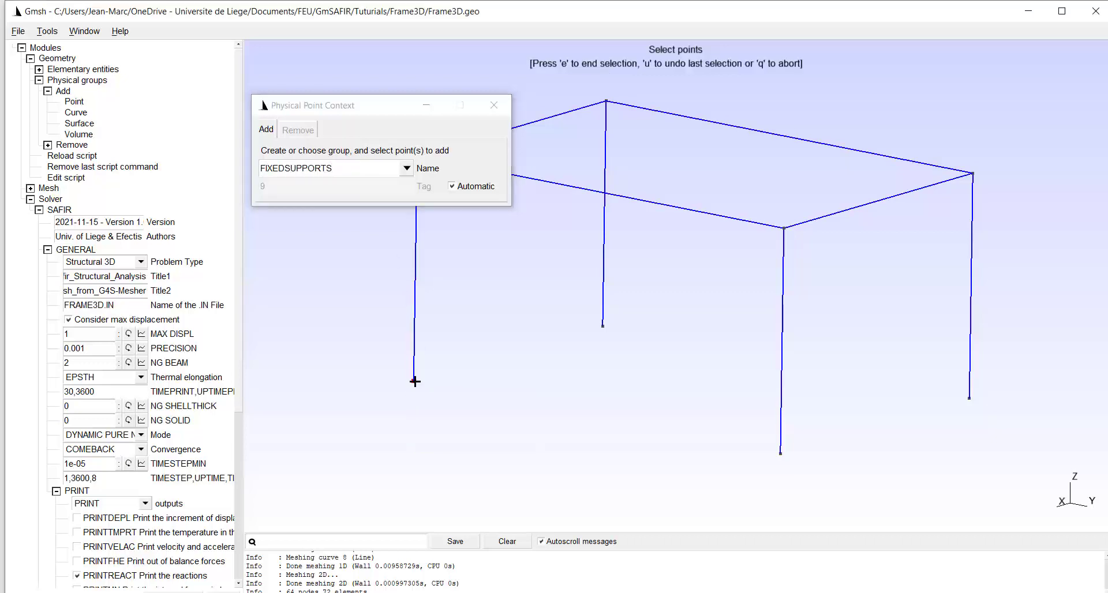
pyautogui.click(603, 326)
pyautogui.press('e')
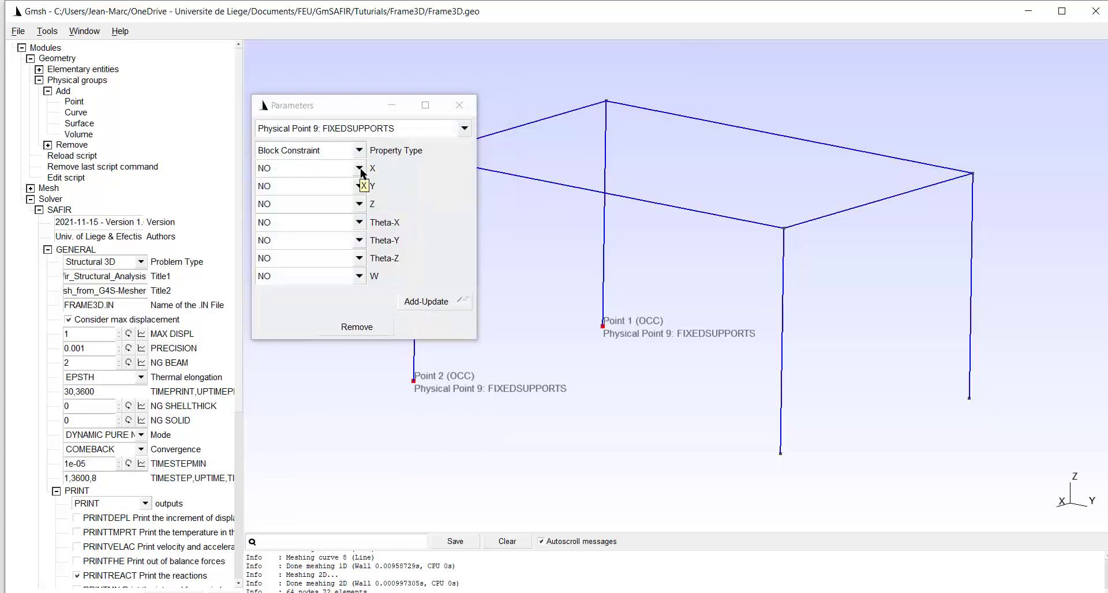
# - Set the X, Y and Z block constraints of FIXEDSUPPORTS to F0
pyautogui.click(360, 169)
pyautogui.click(311, 179)
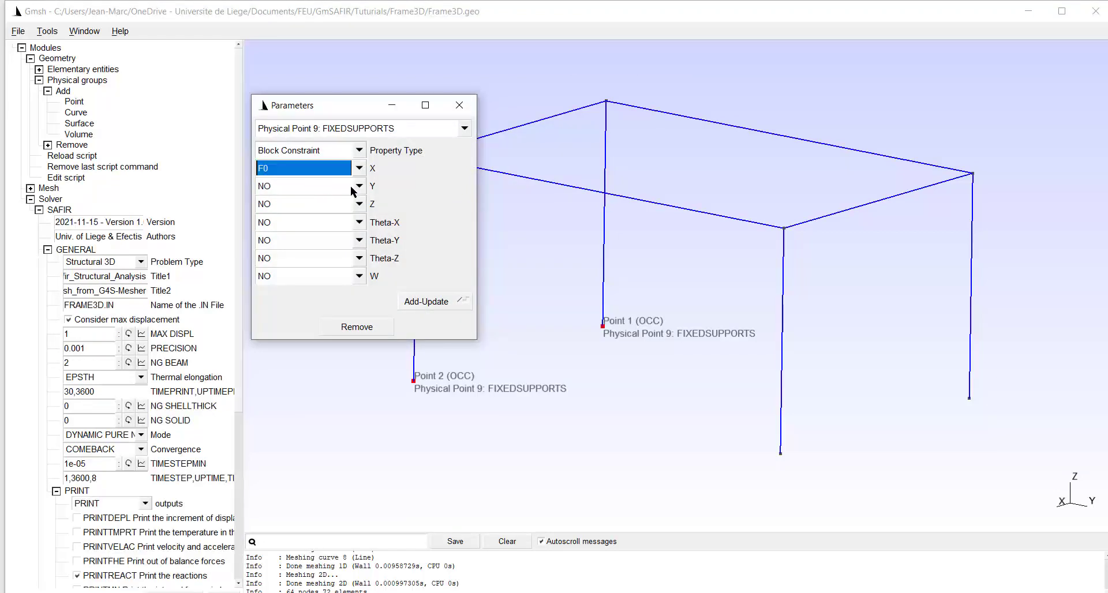
pyautogui.click(360, 186)
pyautogui.click(314, 202)
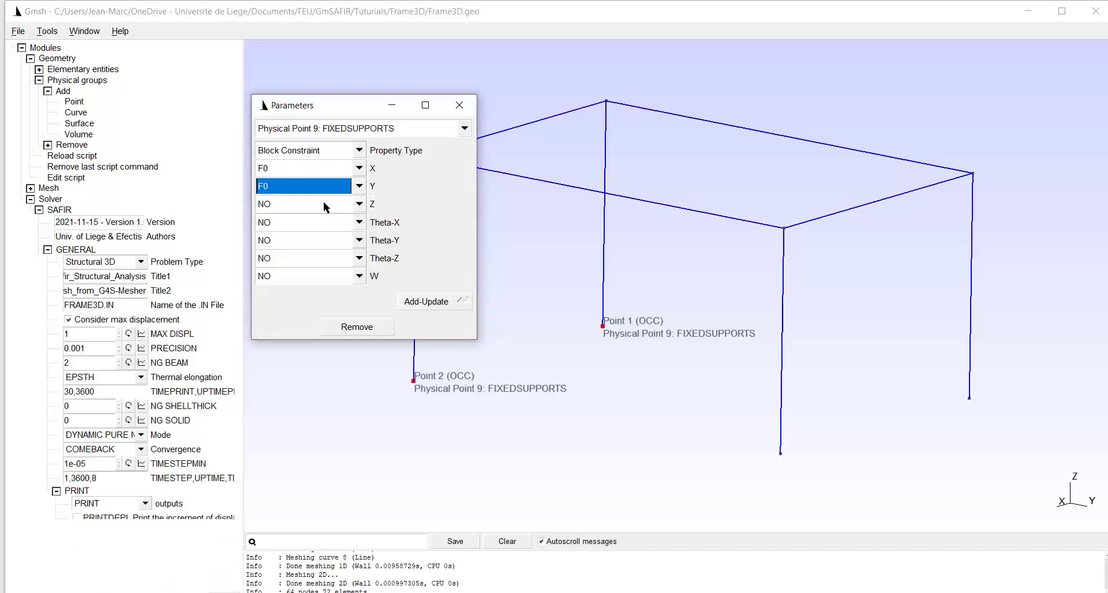
pyautogui.click(359, 204)
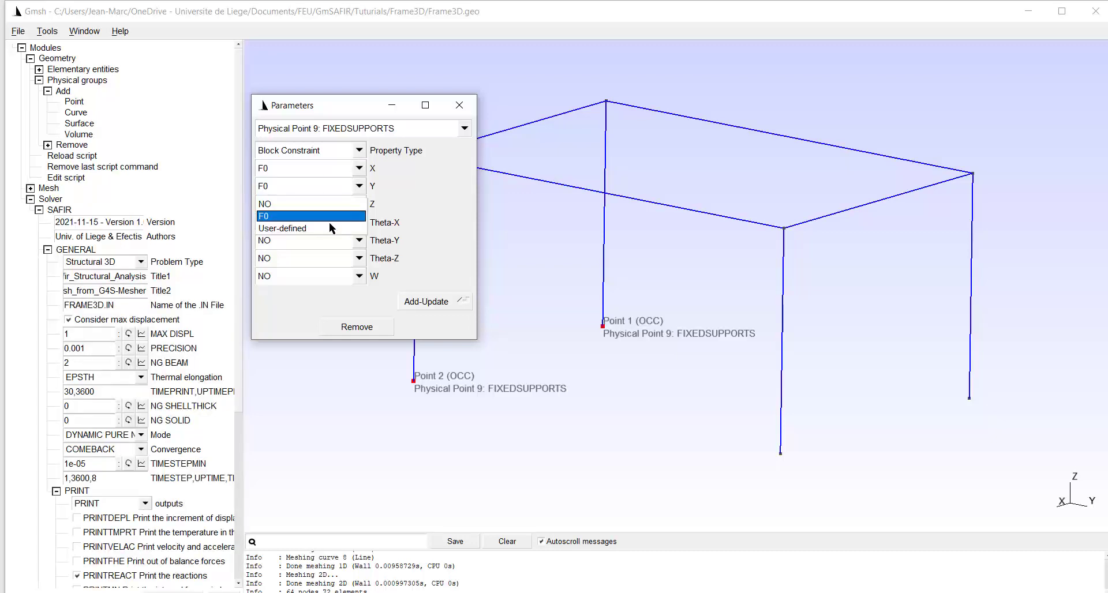
pyautogui.click(330, 218)
# - Set the Theta-X, Theta-Y, Theta-Z and W constraints of FIXEDSUPPORTS to F0 and add the block constraint to the group
pyautogui.click(360, 224)
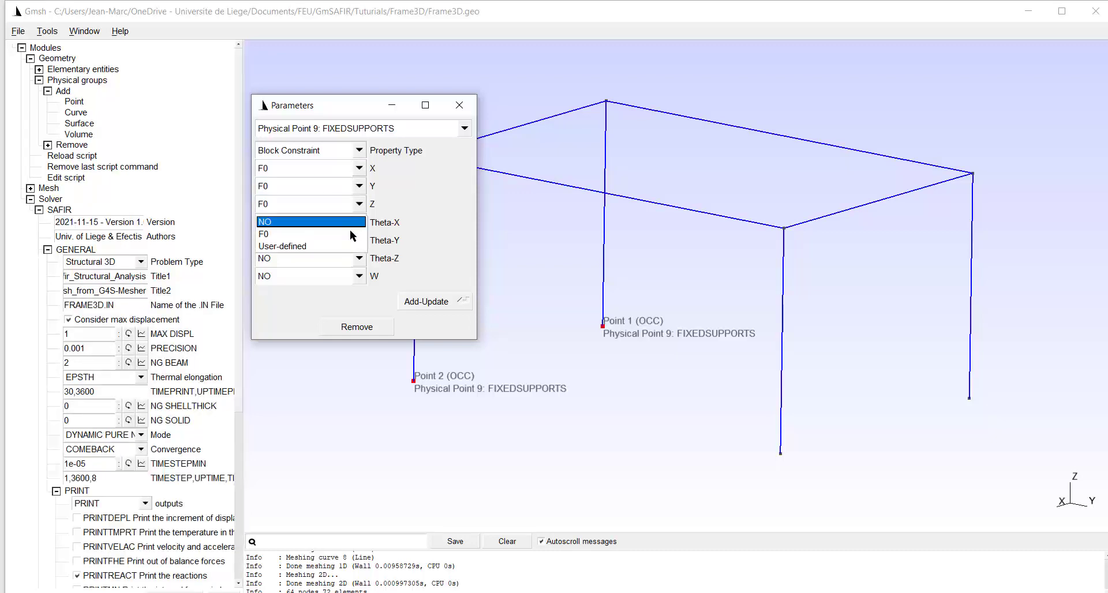
pyautogui.click(350, 234)
pyautogui.click(346, 242)
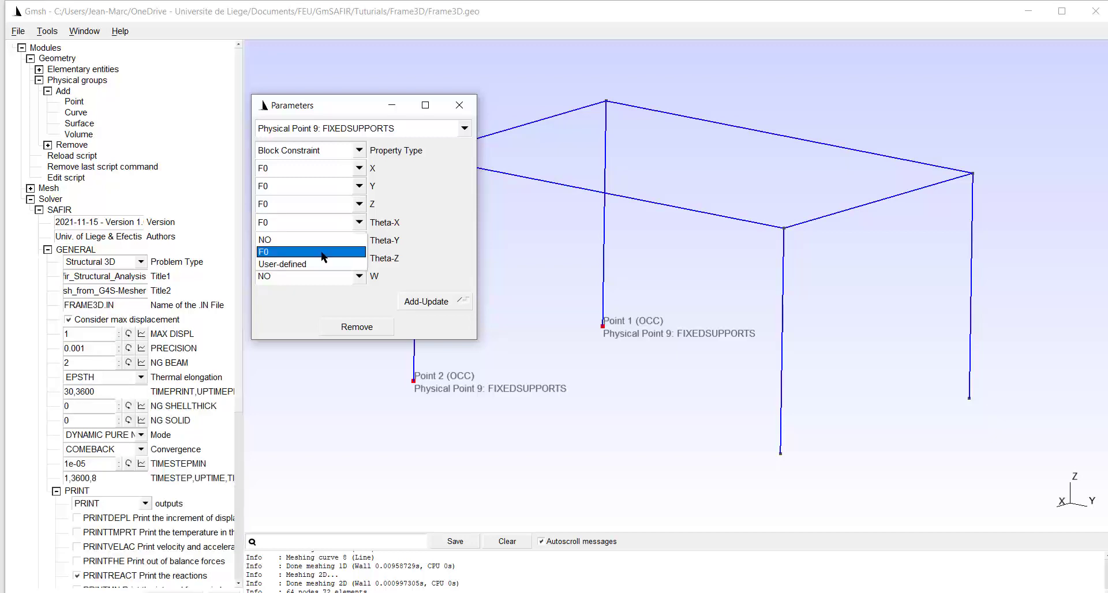
pyautogui.click(323, 255)
pyautogui.click(360, 259)
pyautogui.click(327, 266)
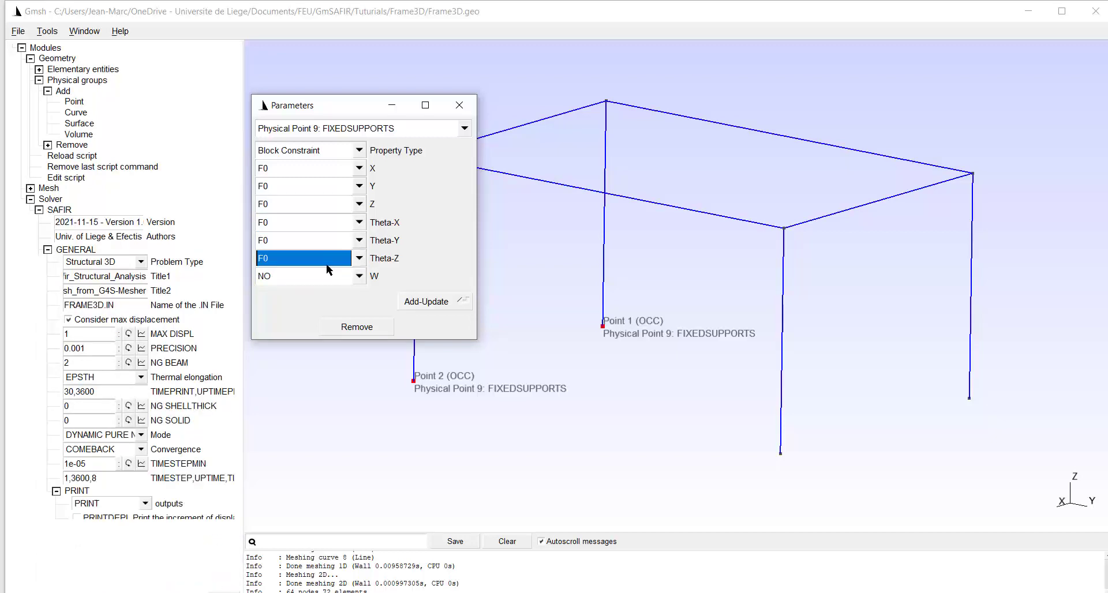
pyautogui.click(359, 276)
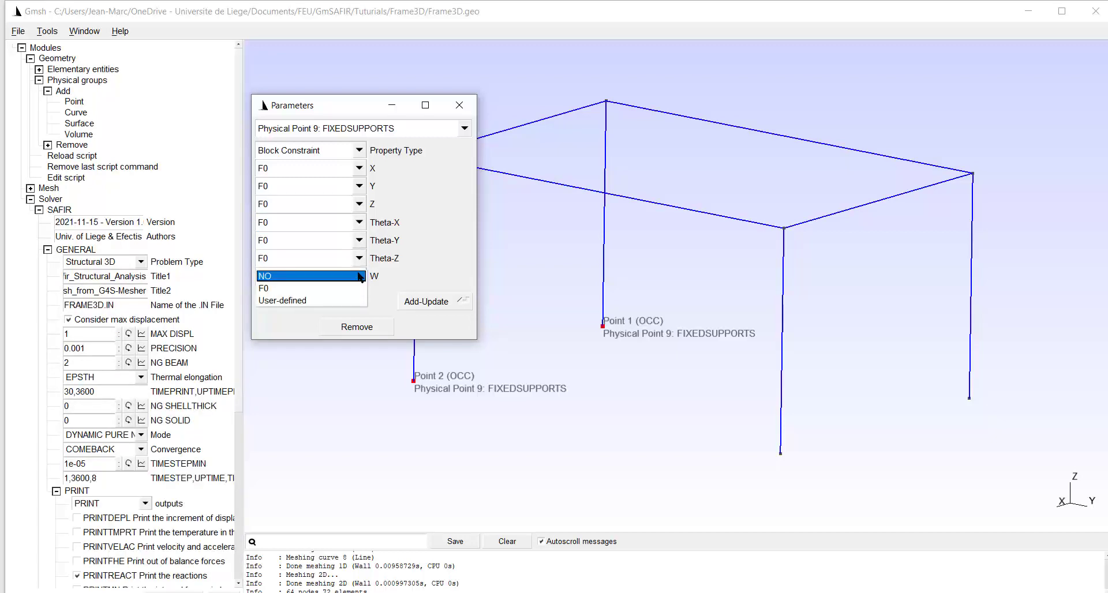
pyautogui.click(302, 289)
pyautogui.click(424, 303)
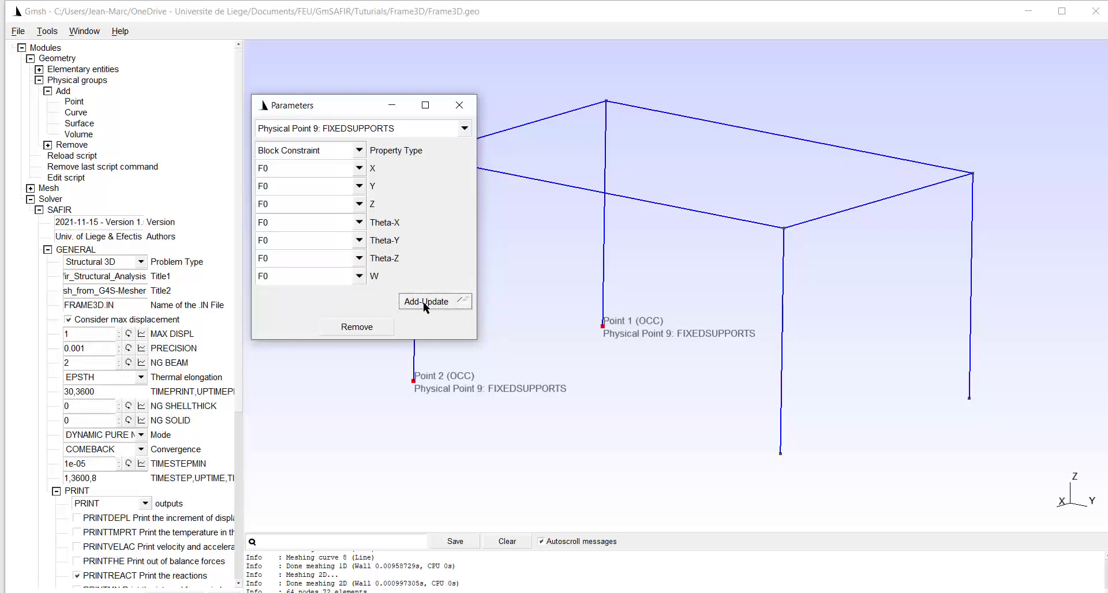
pyautogui.click(460, 105)
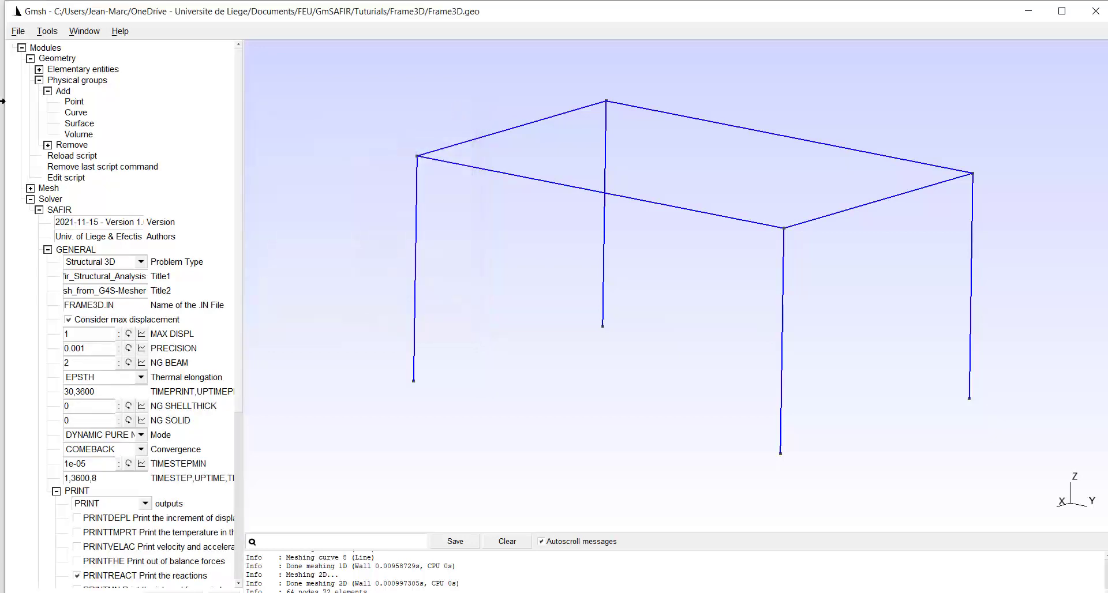
# - Create a physical point group named FREESUPPORTS from the base points of the two columns at Y = 6
pyautogui.click(74, 104)
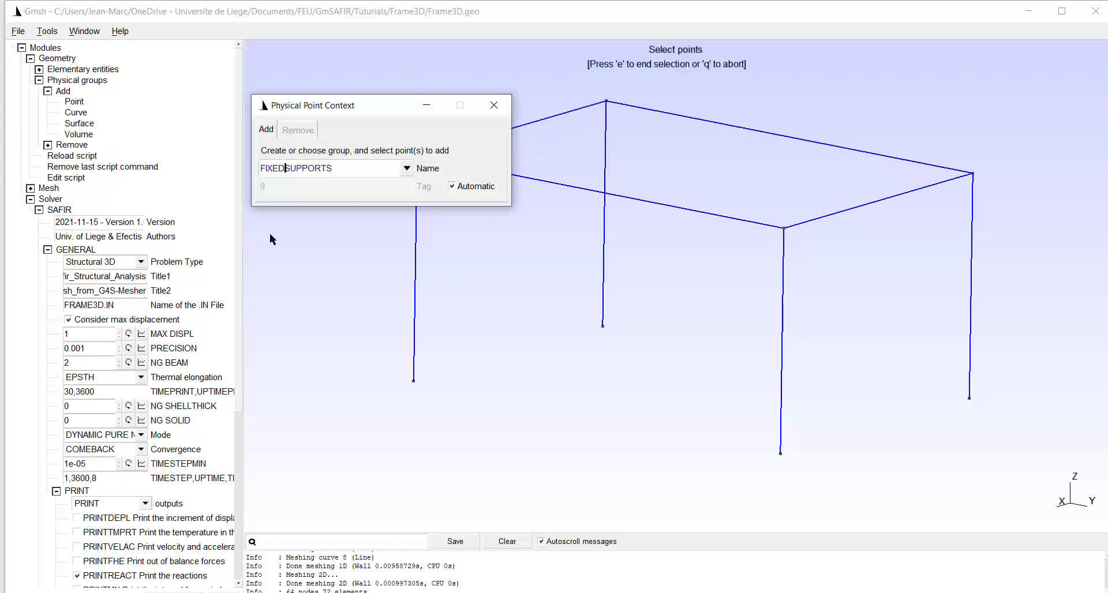
pyautogui.press('BackSpace')
pyautogui.press('BackSpace')
pyautogui.press('BackSpace')
pyautogui.press('BackSpace')
pyautogui.write('REE')
pyautogui.click(781, 453)
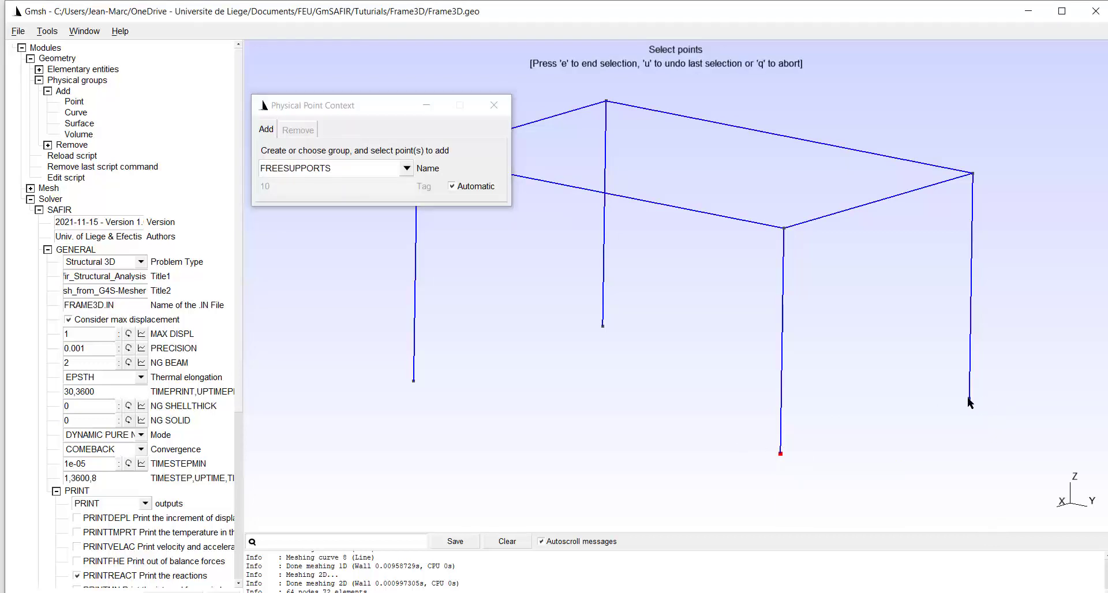
pyautogui.click(969, 399)
pyautogui.press('e')
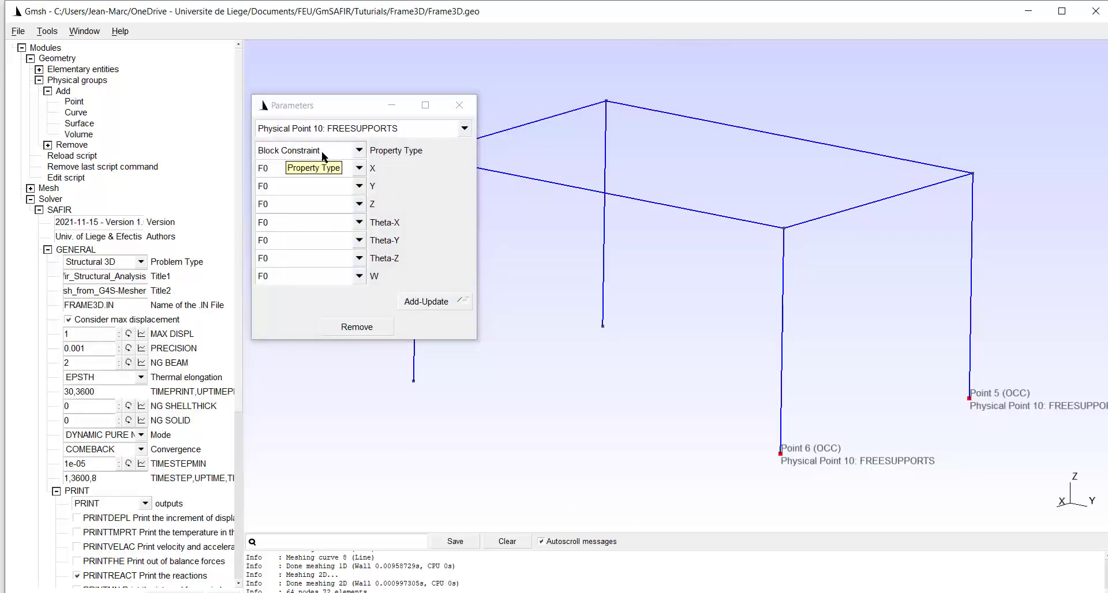
# - Set Theta-X and Theta-Y of FREESUPPORTS to NO and add the block constraint to the group
pyautogui.click(358, 223)
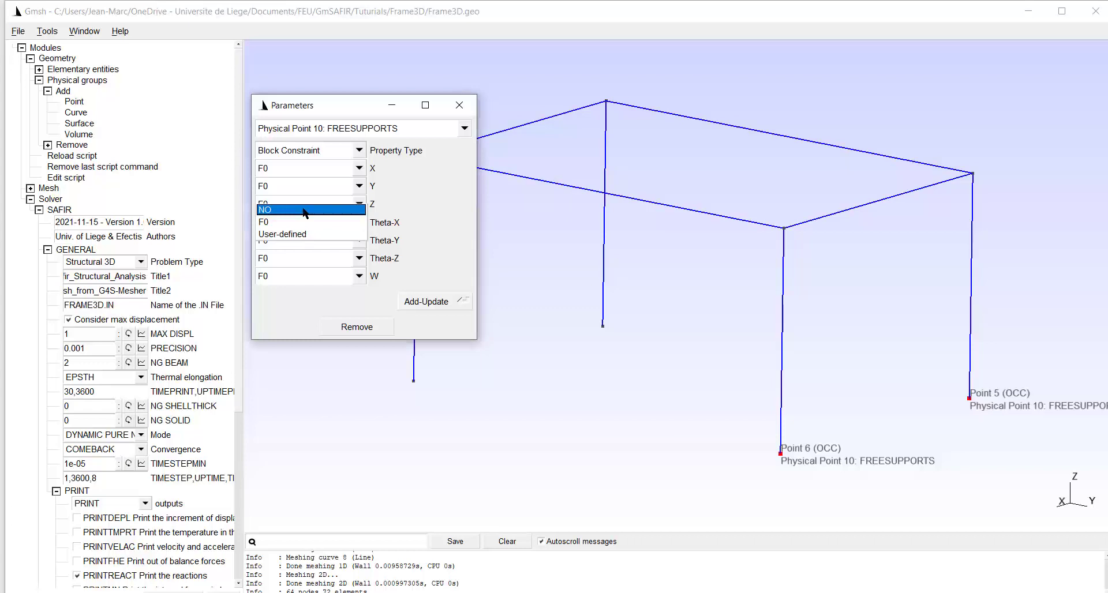
pyautogui.click(305, 211)
pyautogui.click(359, 241)
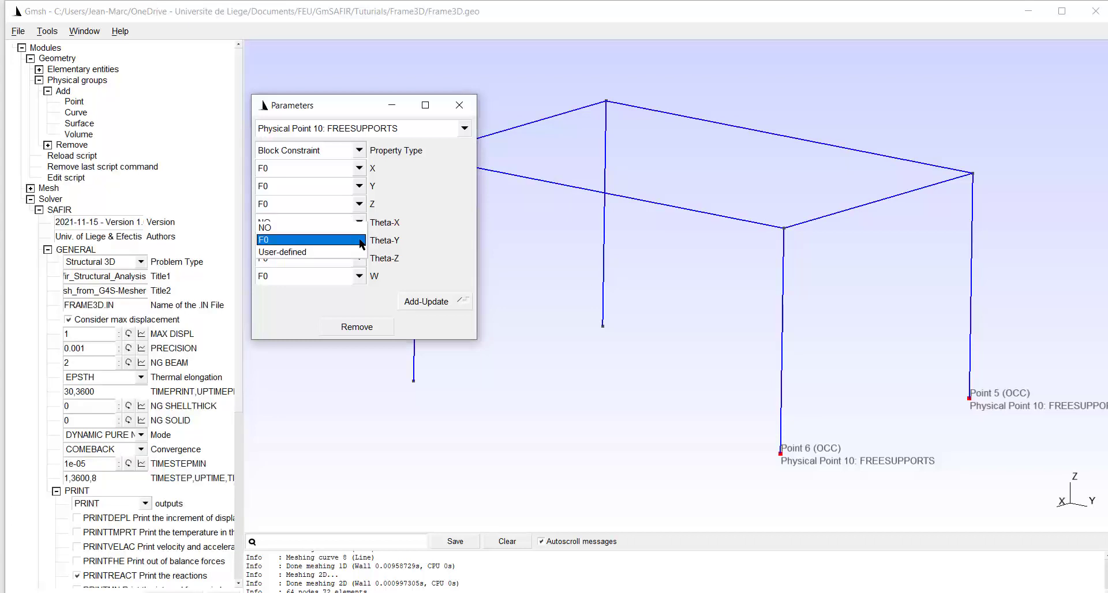
pyautogui.click(296, 231)
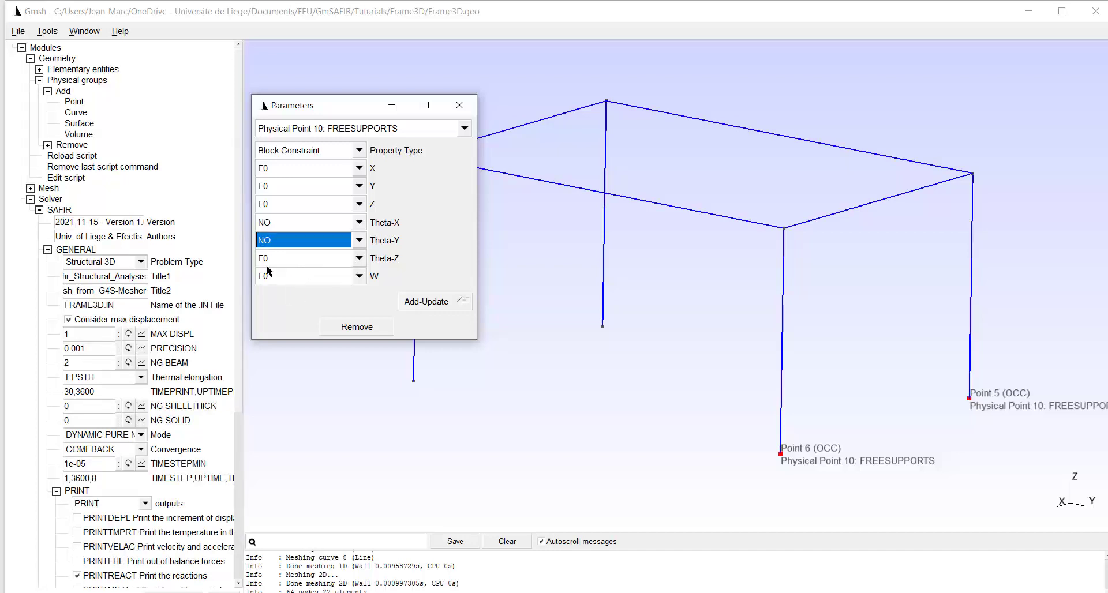
pyautogui.click(422, 303)
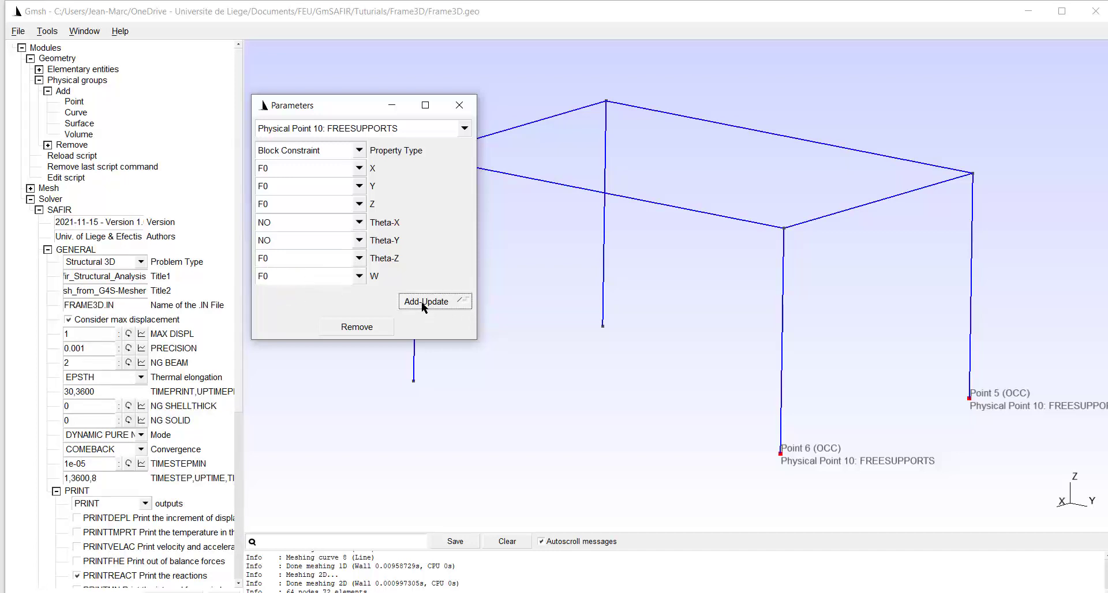
pyautogui.click(459, 105)
# - Display the block constraints on the model to check the supports, and clean the view
pyautogui.scroll(-8, 173, 534)
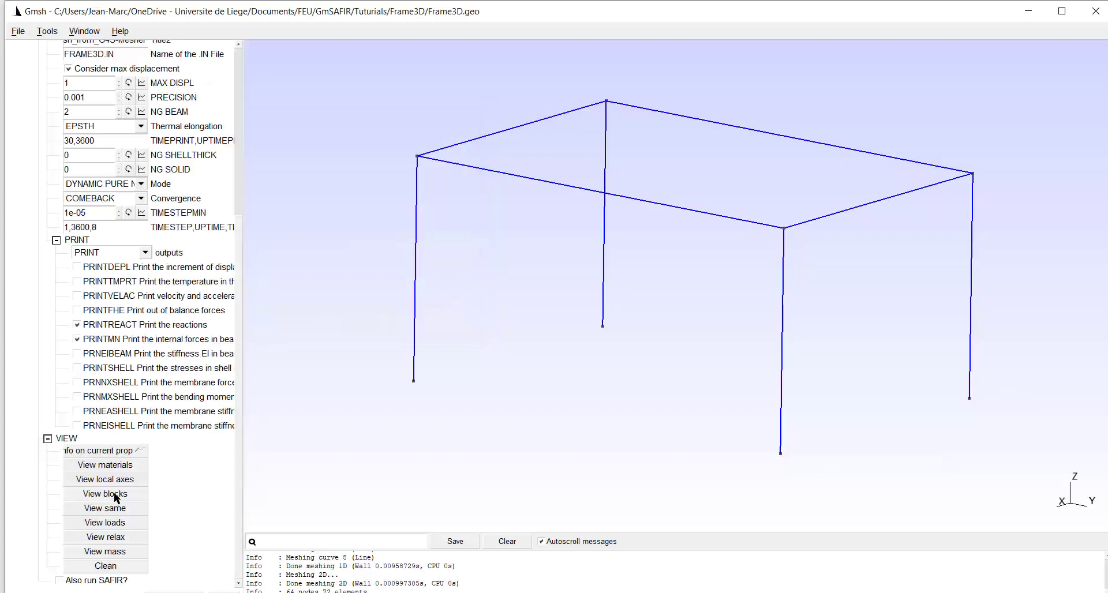
pyautogui.click(114, 496)
pyautogui.click(102, 567)
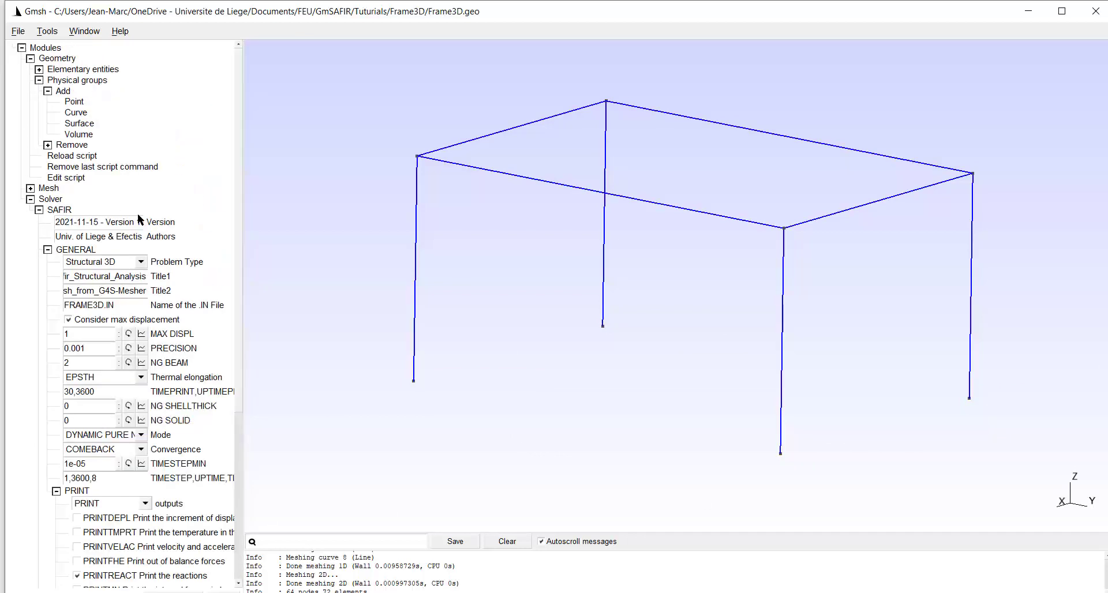
# - Create a physical curve group named COLUMNS from the four vertical column lines
pyautogui.click(74, 114)
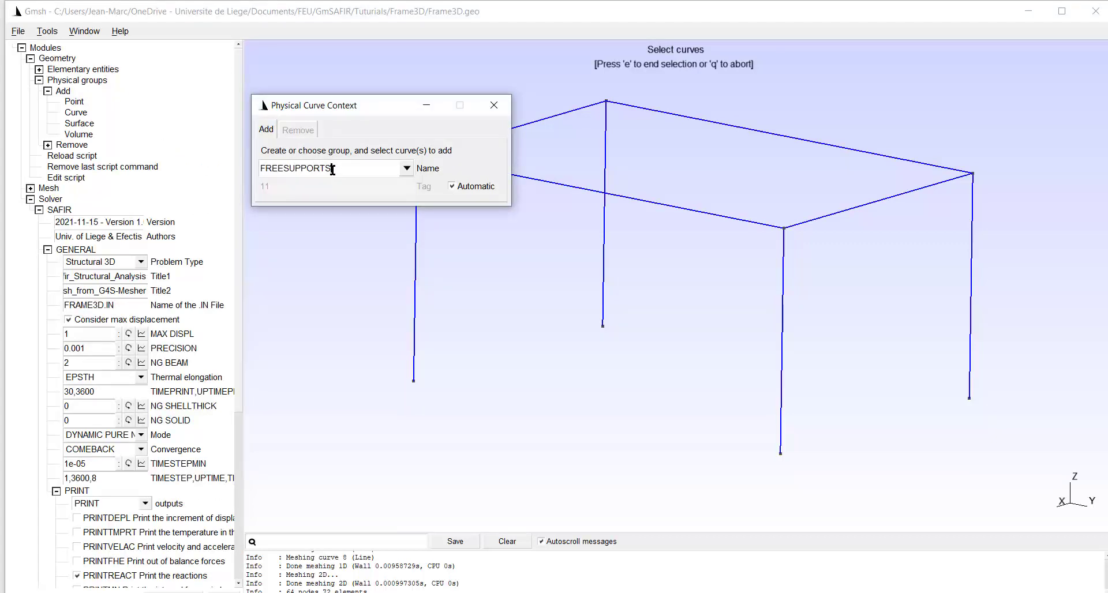
pyautogui.moveTo(337, 169); pyautogui.dragTo(167, 183)
pyautogui.write('COLUMNS')
pyautogui.click(415, 299)
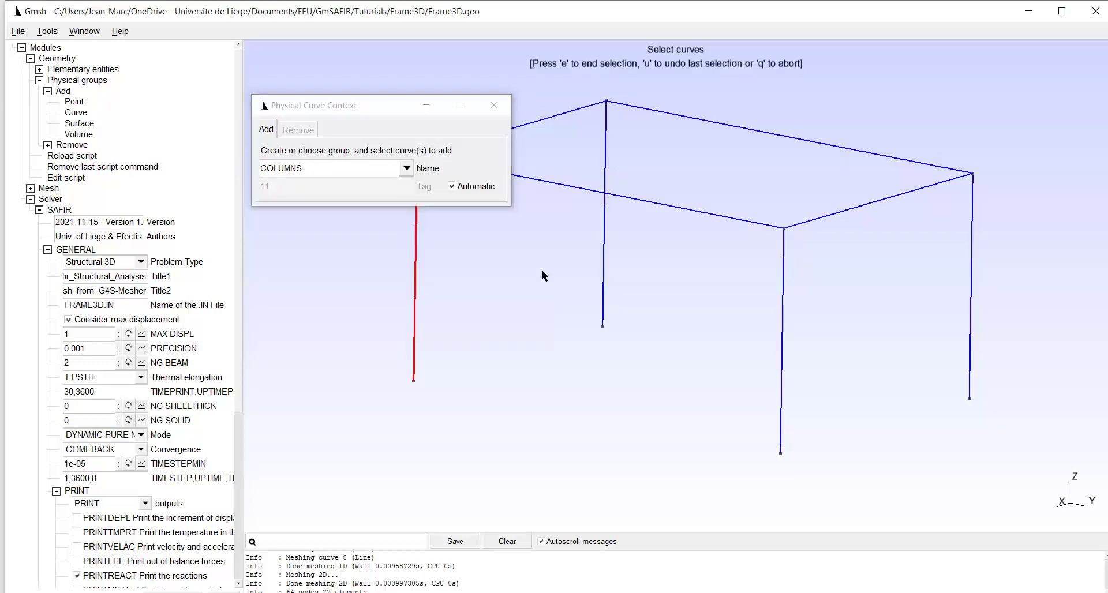
pyautogui.click(603, 258)
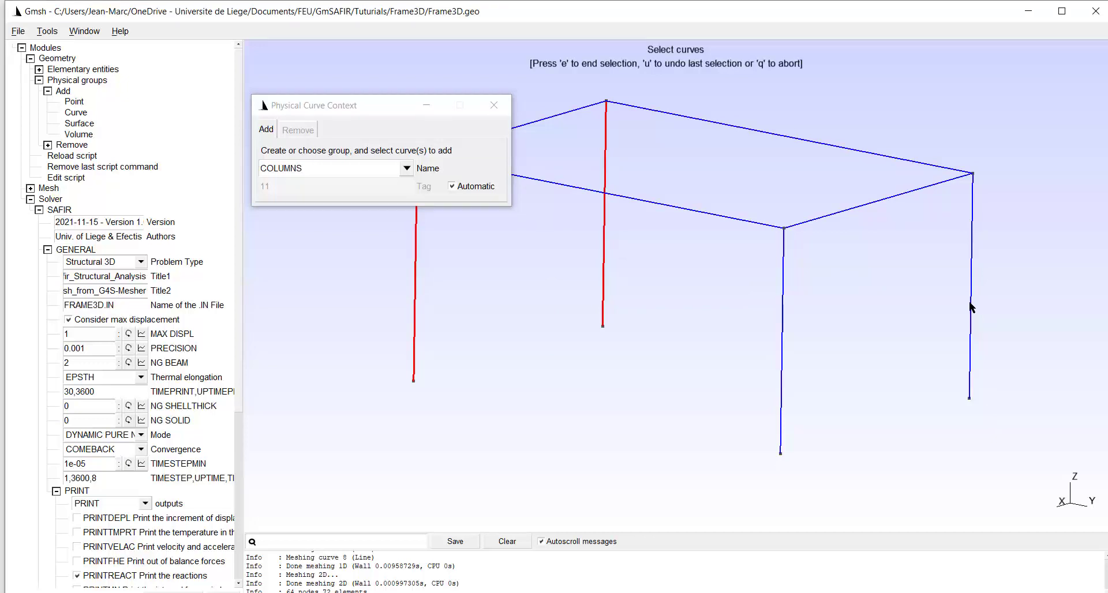
pyautogui.click(971, 308)
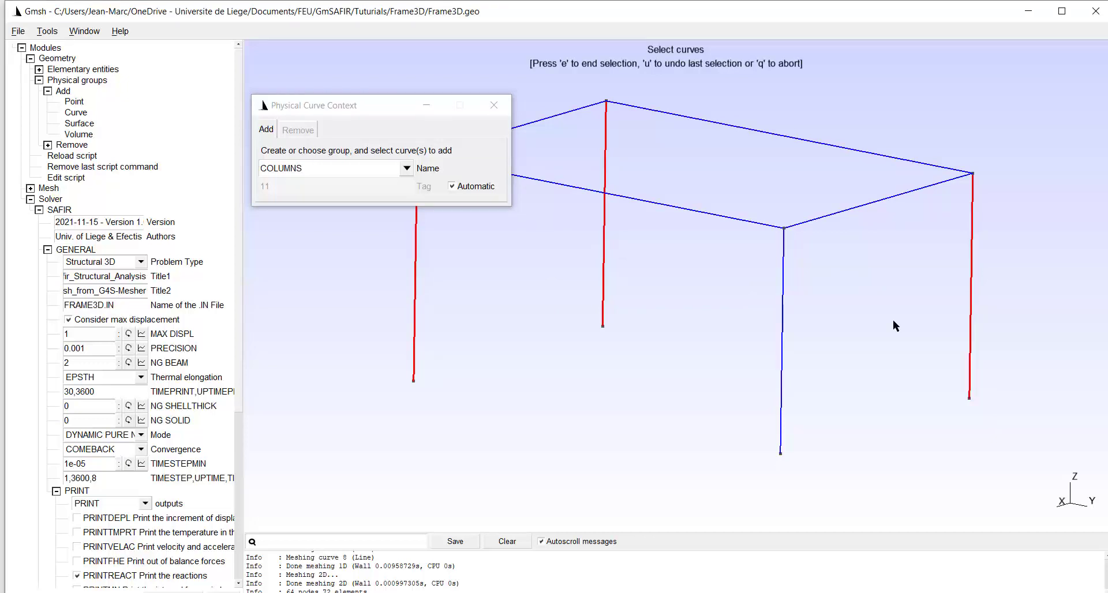
pyautogui.click(783, 345)
pyautogui.press('e')
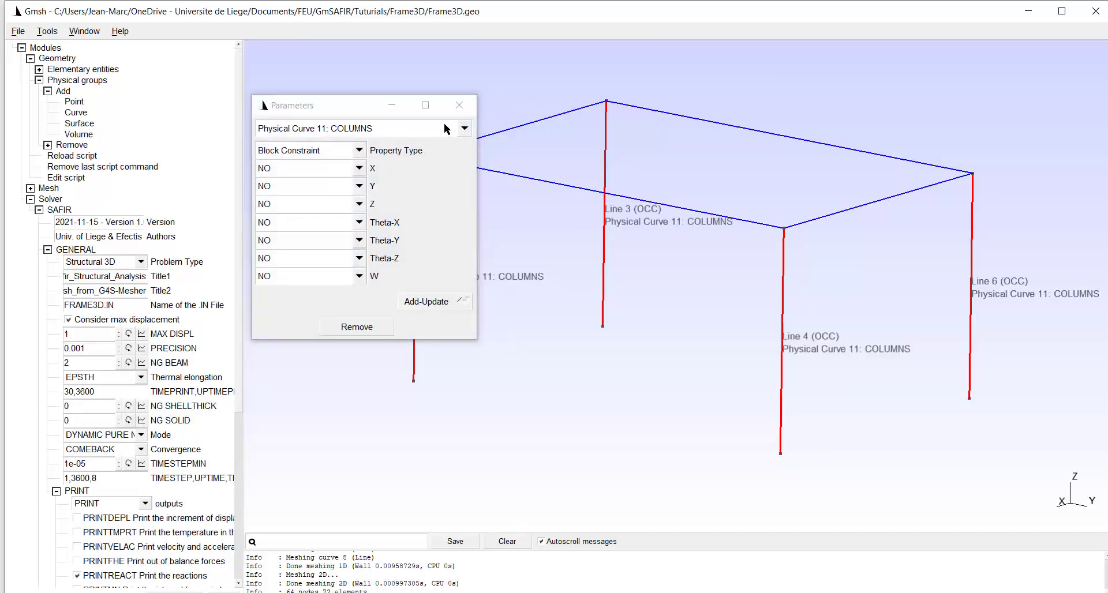
# - Start a new material definition from the COLUMNS group with CARBON STEEL as the material type
pyautogui.click(359, 152)
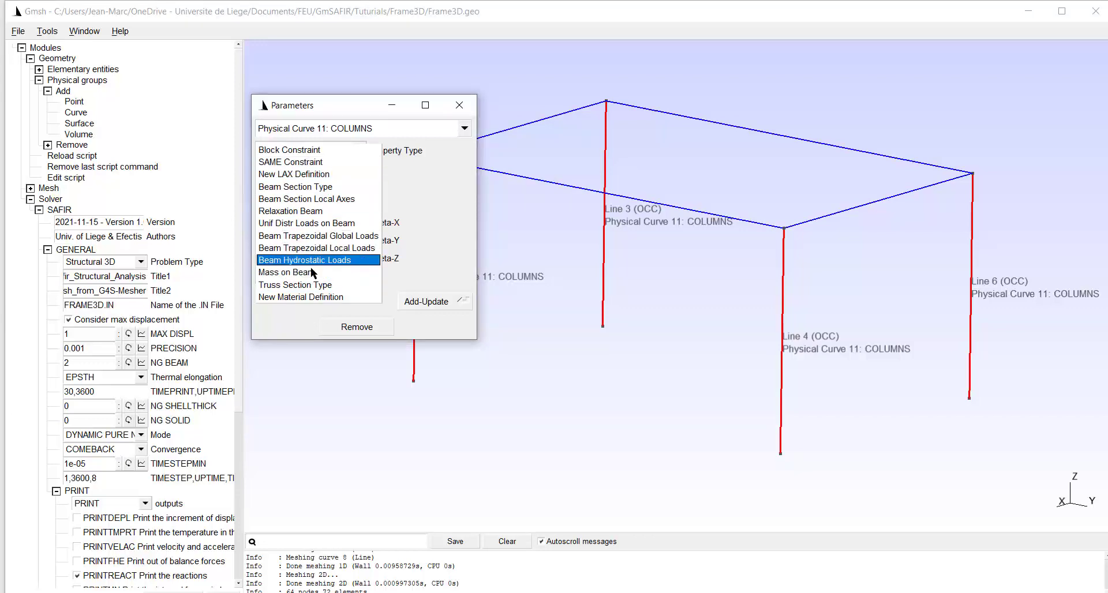
pyautogui.click(285, 297)
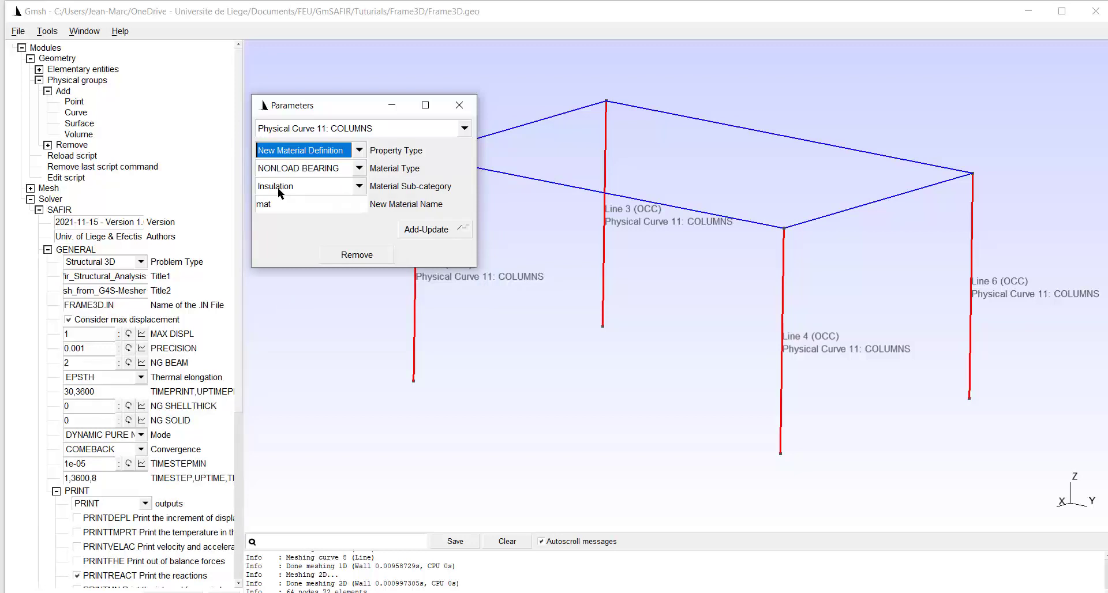
pyautogui.click(359, 168)
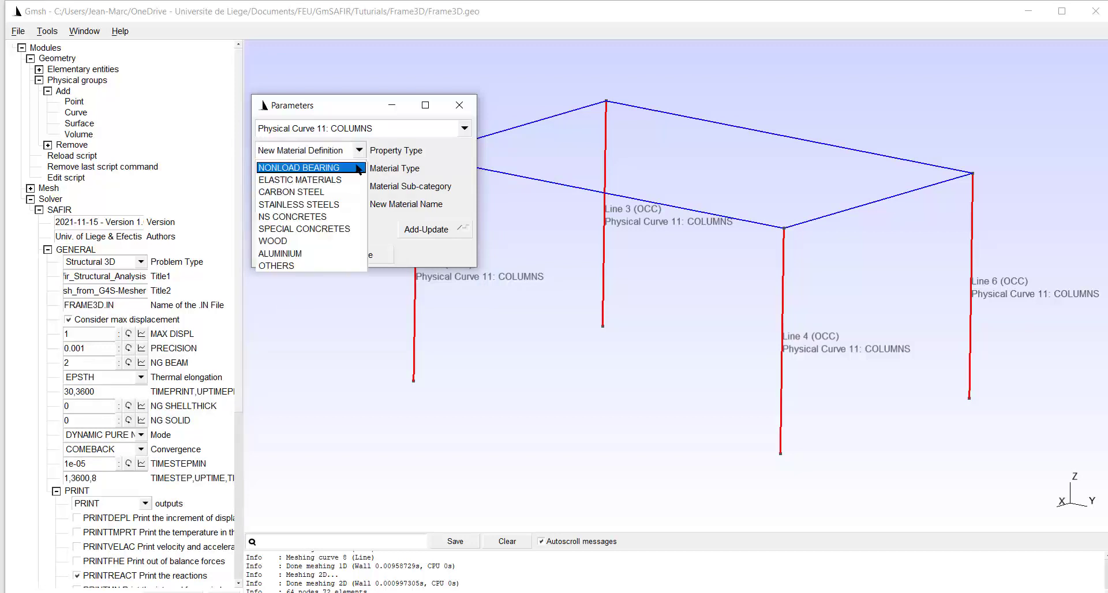
pyautogui.click(323, 192)
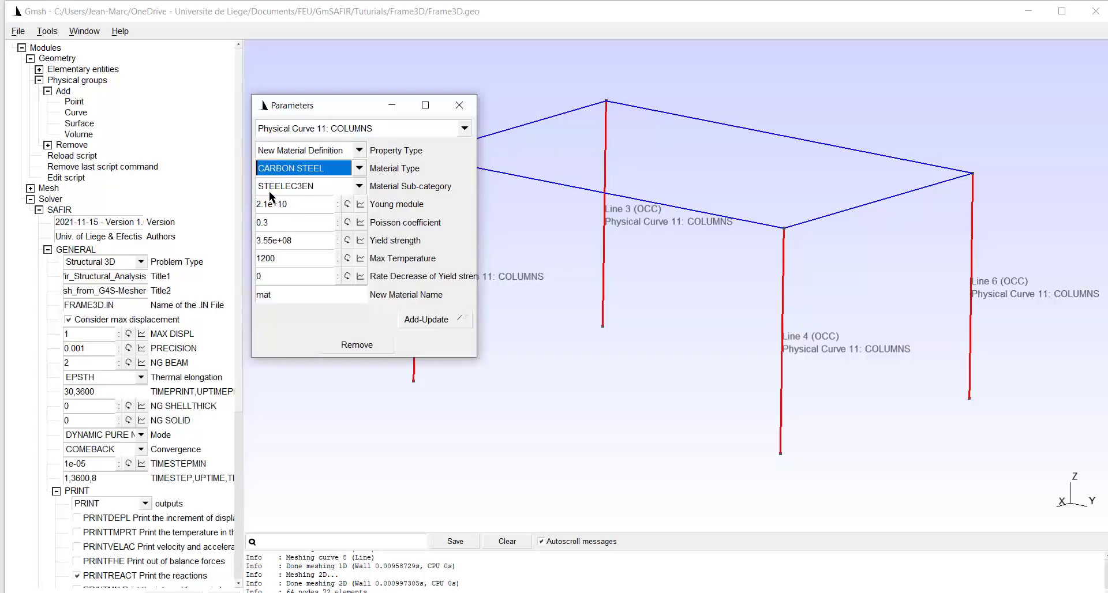
# - Set the steel's yield strength to 2.35e+08, name the material S235M and add it
pyautogui.click(259, 240)
pyautogui.press('Delete')
pyautogui.press('Delete')
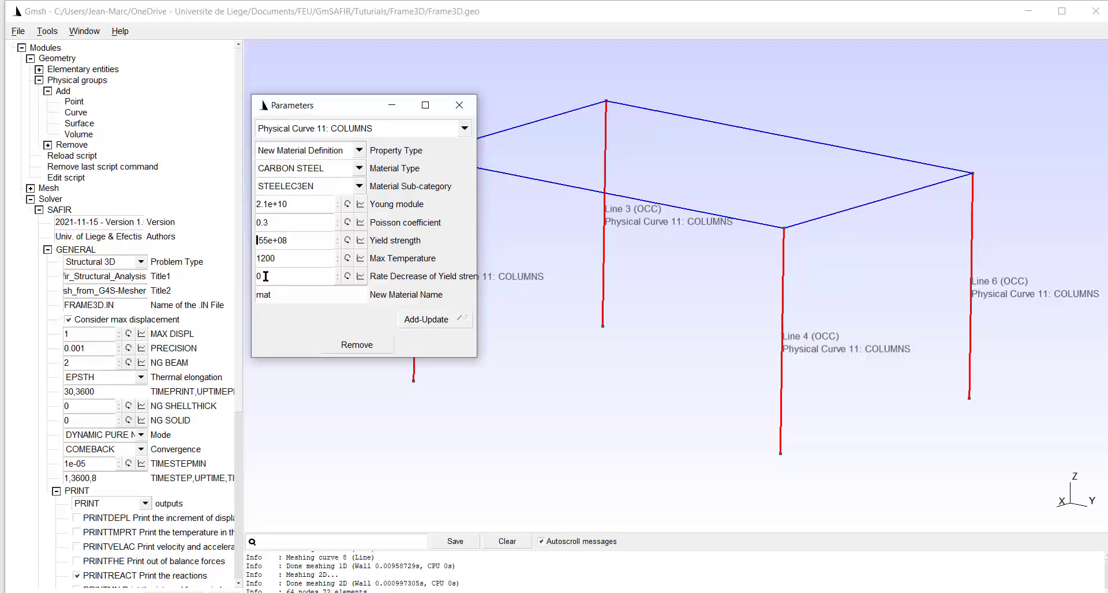
pyautogui.write('2.3')
pyautogui.click(289, 295)
pyautogui.press('BackSpace')
pyautogui.press('BackSpace')
pyautogui.press('BackSpace')
pyautogui.write('S235M')
pyautogui.click(425, 319)
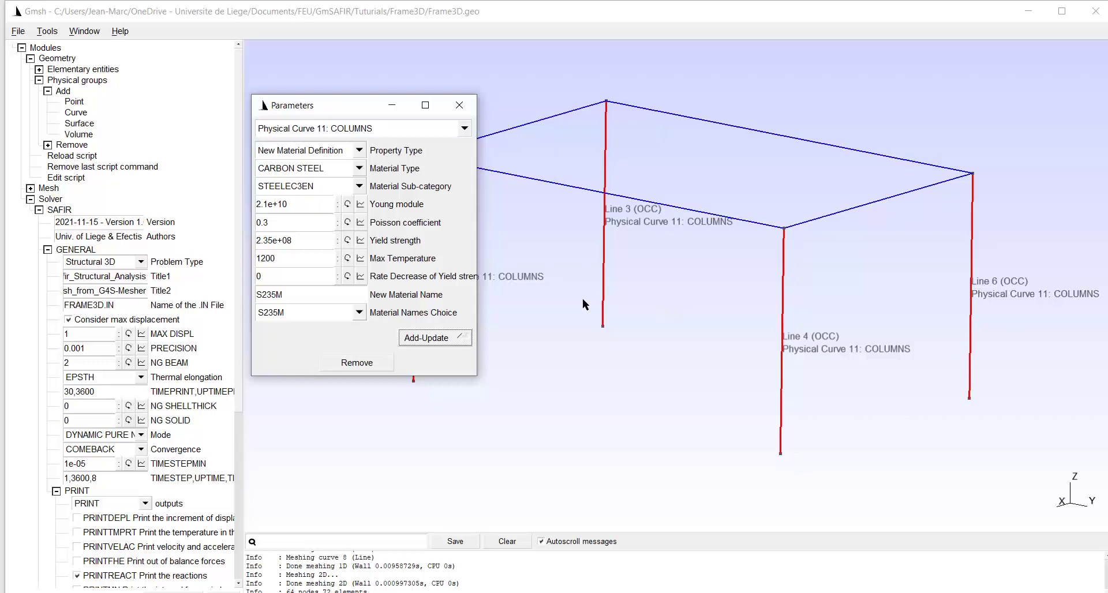
# - Begin a second carbon steel material definition with a yield strength of 3.55e+08
pyautogui.click(359, 151)
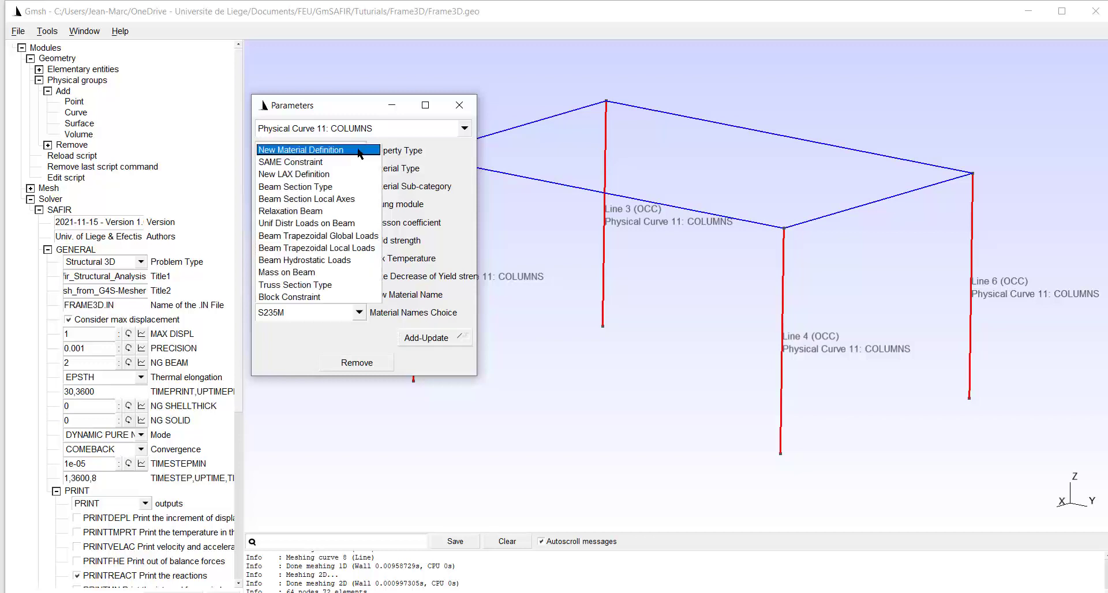
pyautogui.click(323, 152)
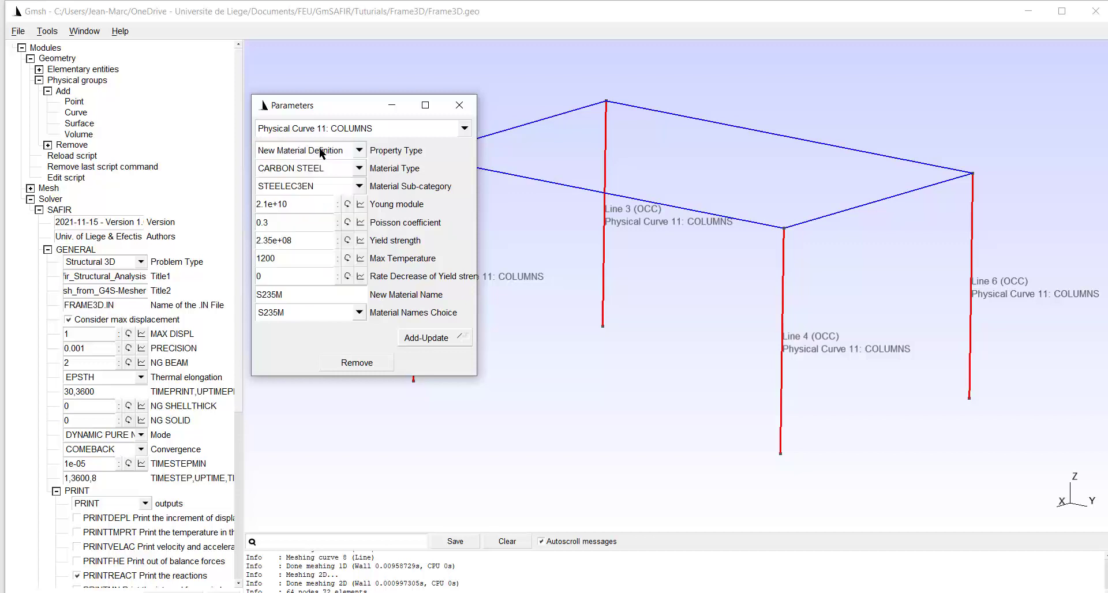
pyautogui.click(261, 240)
pyautogui.press('BackSpace')
pyautogui.press('BackSpace')
pyautogui.write('3')
pyautogui.press('Delete')
pyautogui.write('.5')
# - Name the second steel S355M, add it, and check the list of defined material names
pyautogui.click(273, 295)
pyautogui.press('BackSpace')
pyautogui.press('BackSpace')
pyautogui.write('35')
pyautogui.click(427, 338)
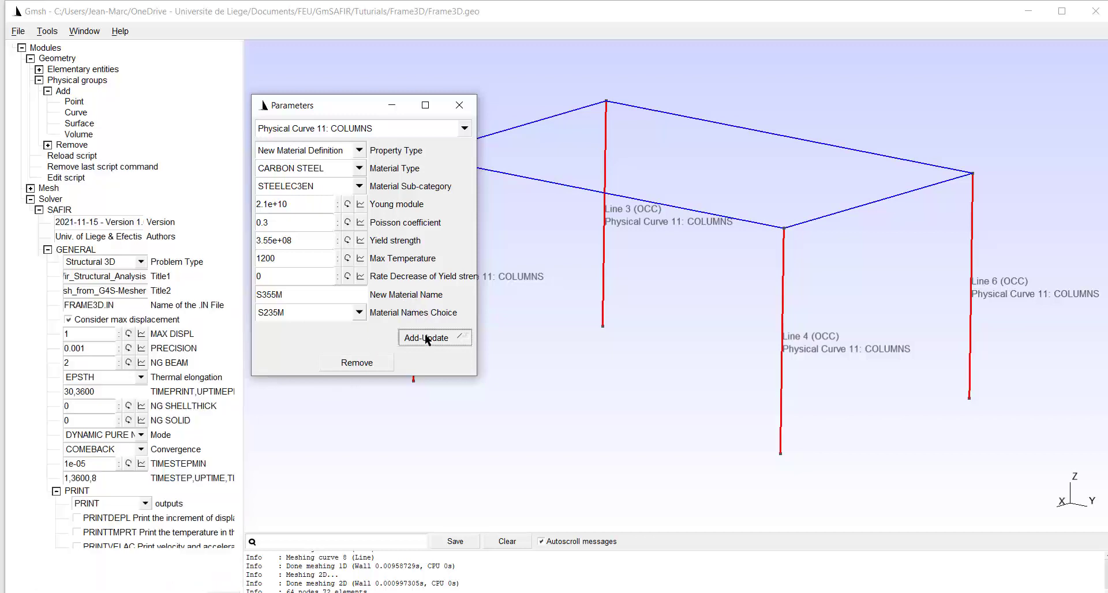
pyautogui.click(360, 313)
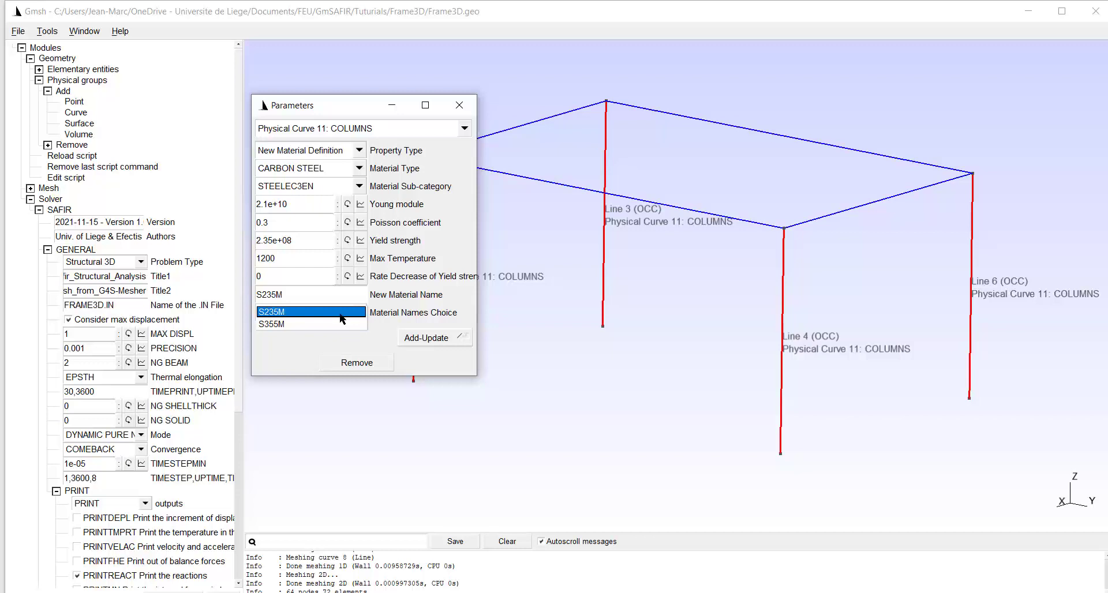
pyautogui.click(293, 324)
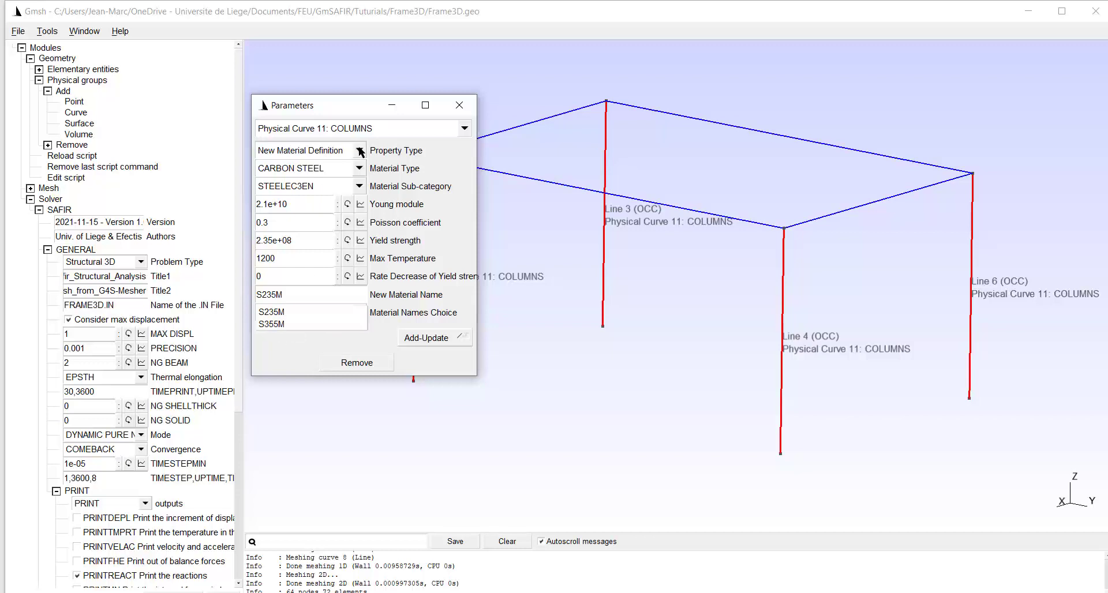
# - Add a new local axes definition named LAX010, based on fixed coordinates with a Y' vector of 0,1,0
pyautogui.click(361, 151)
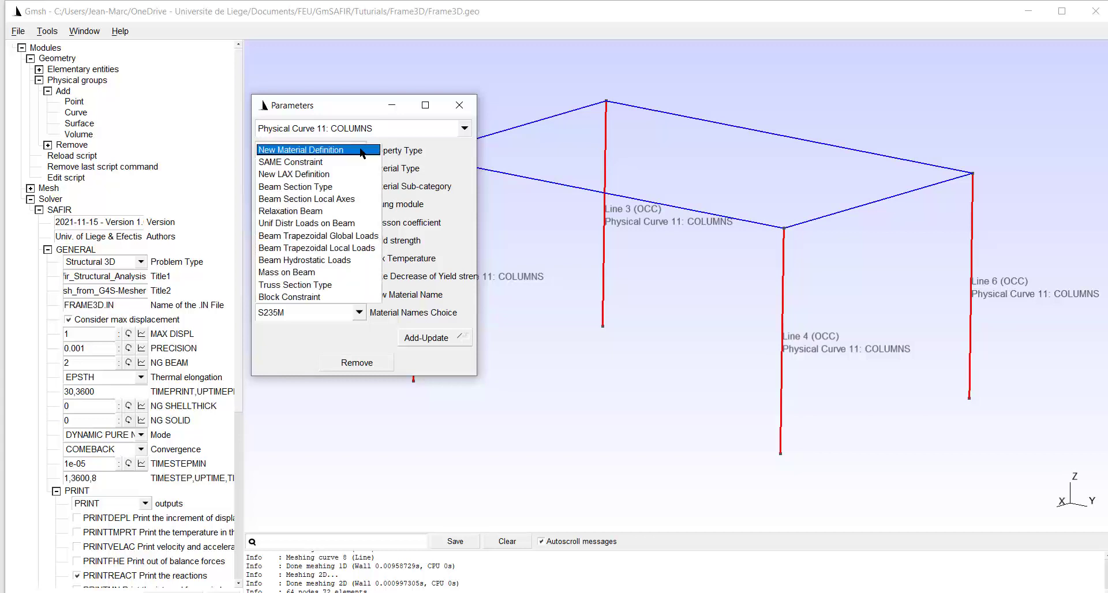
pyautogui.click(305, 175)
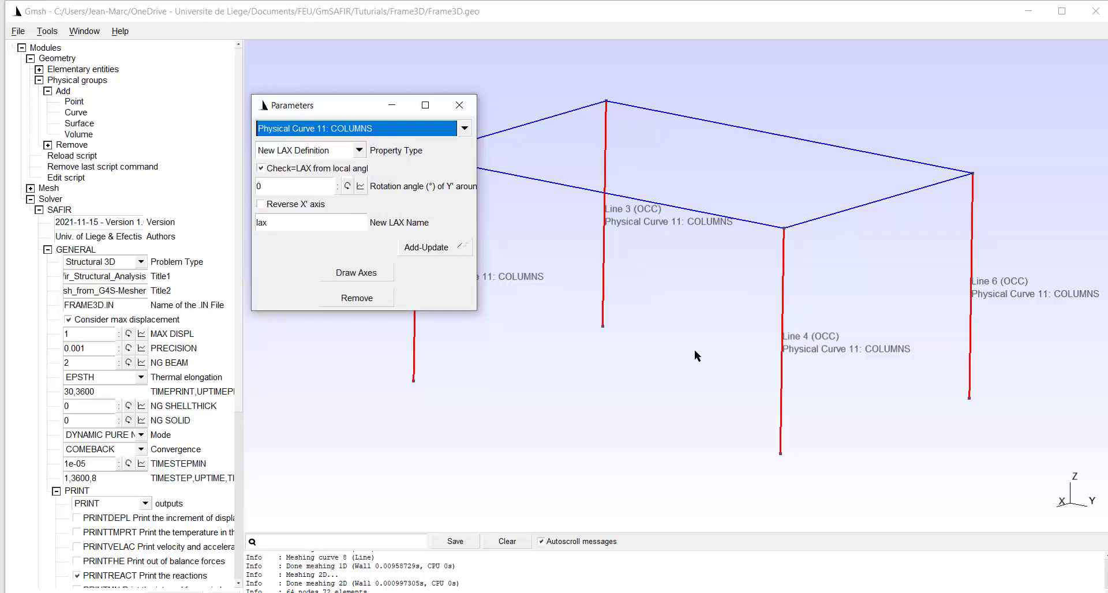
pyautogui.click(260, 169)
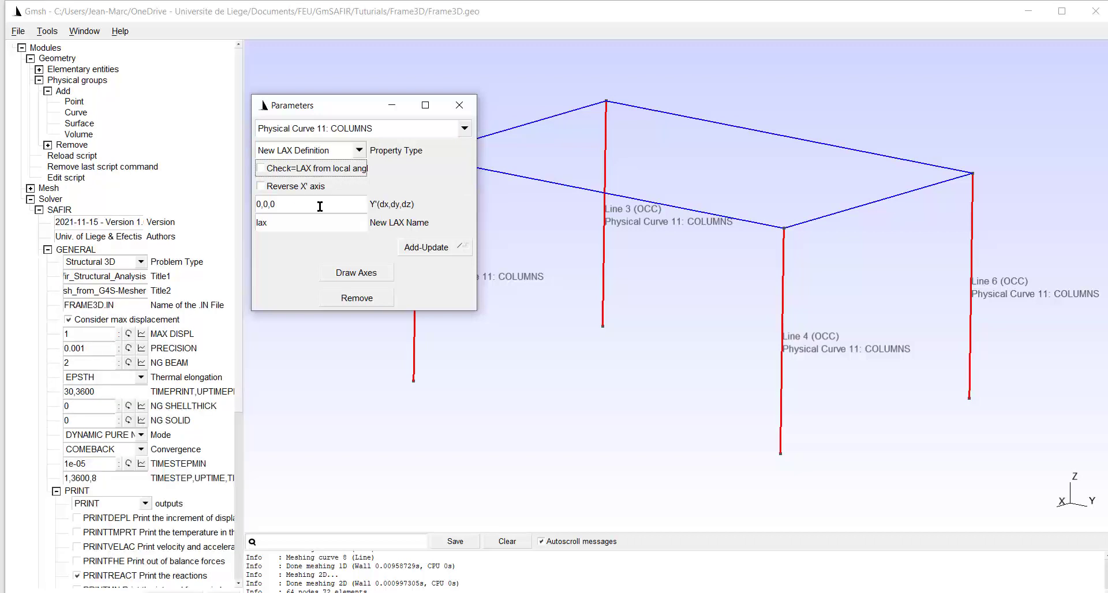
pyautogui.click(266, 204)
pyautogui.write('1')
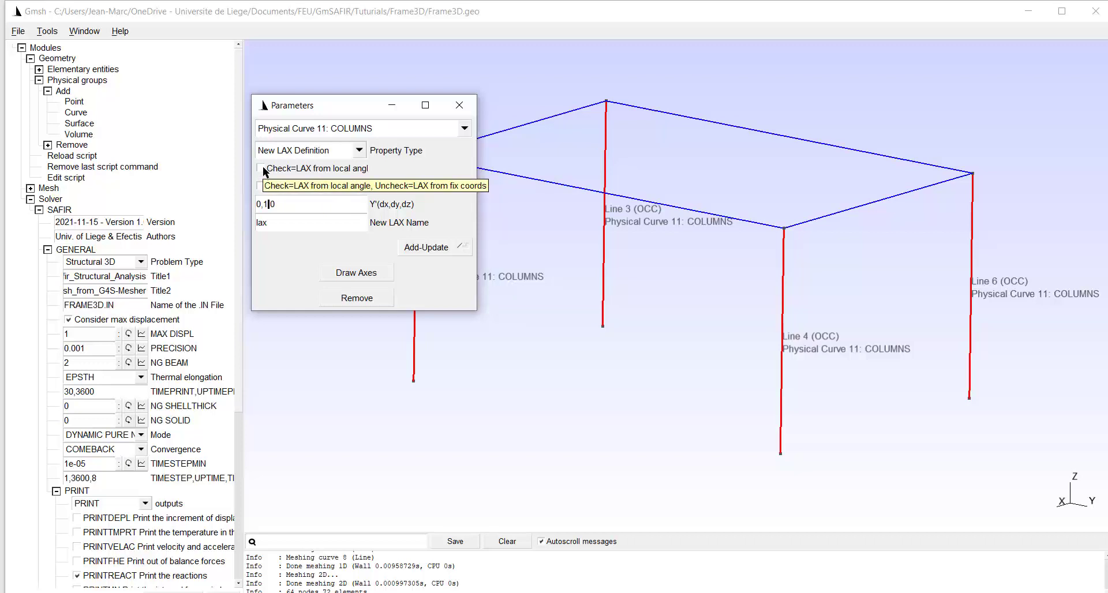
pyautogui.click(278, 224)
pyautogui.press('BackSpace')
pyautogui.press('BackSpace')
pyautogui.press('BackSpace')
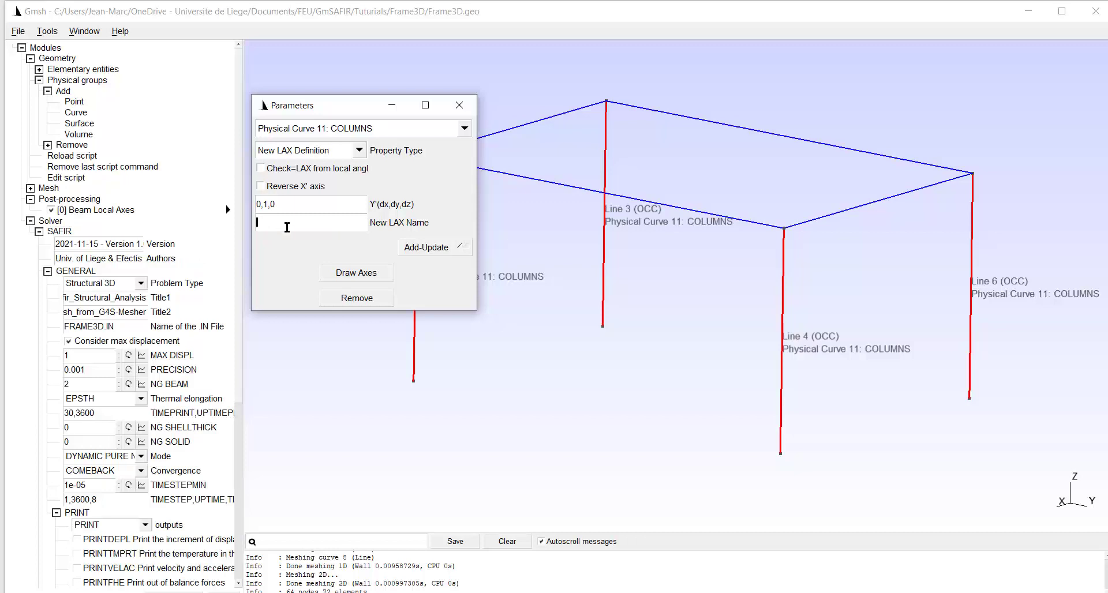
pyautogui.write('LAX010')
pyautogui.click(414, 248)
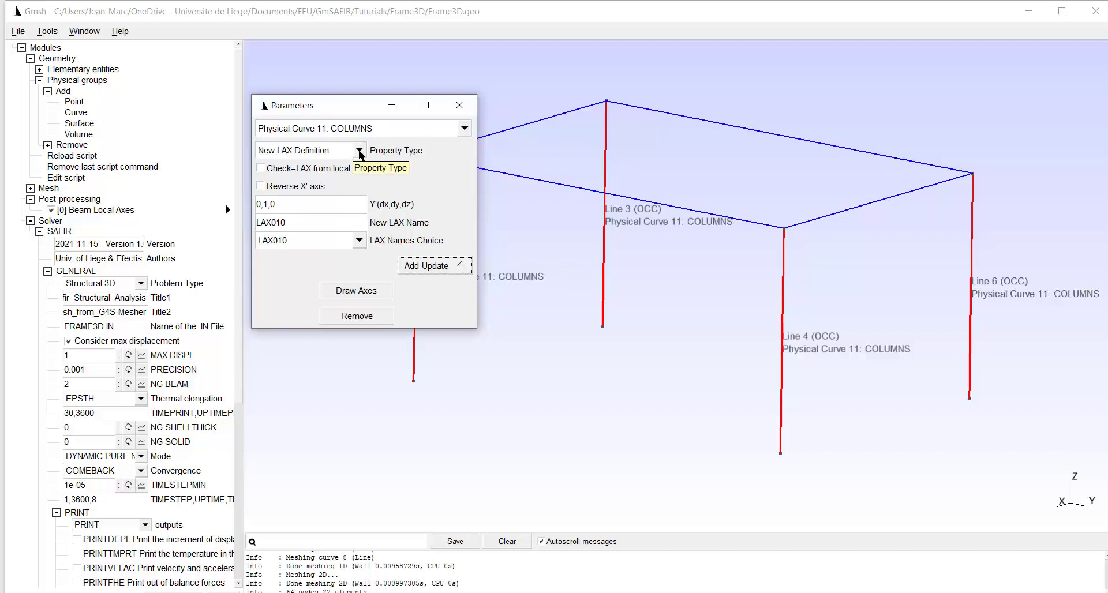
# - Add a second local axes definition named LAX001 with a Y' vector of 0,0,1, and check the list of LAX names
pyautogui.click(268, 204)
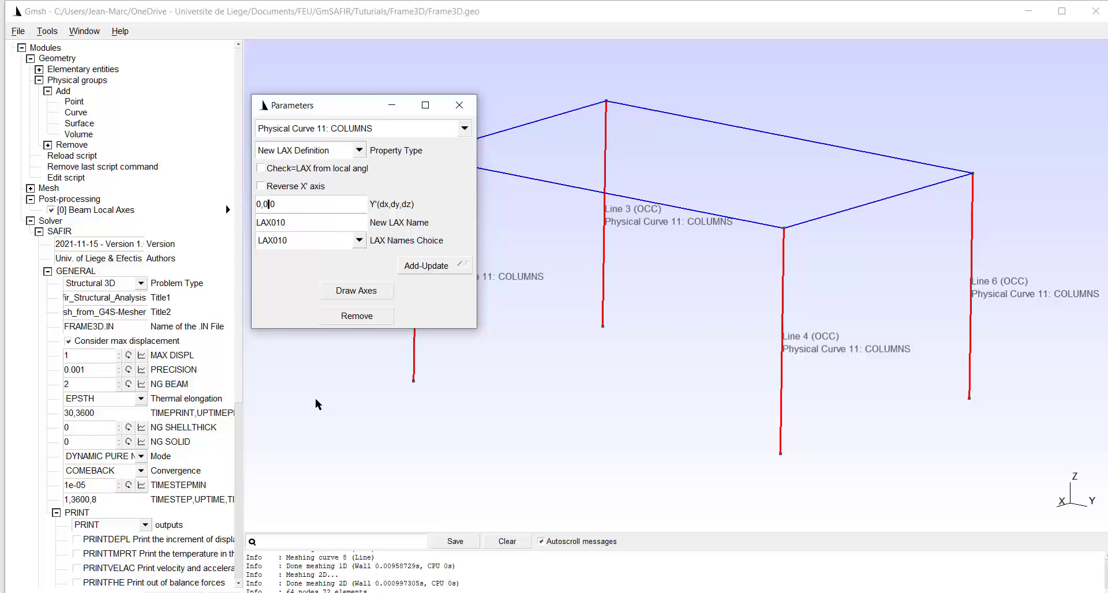
pyautogui.press('End')
pyautogui.press('BackSpace')
pyautogui.click(297, 223)
pyautogui.press('BackSpace')
pyautogui.press('BackSpace')
pyautogui.write('0')
pyautogui.write('1')
pyautogui.click(423, 267)
pyautogui.click(360, 240)
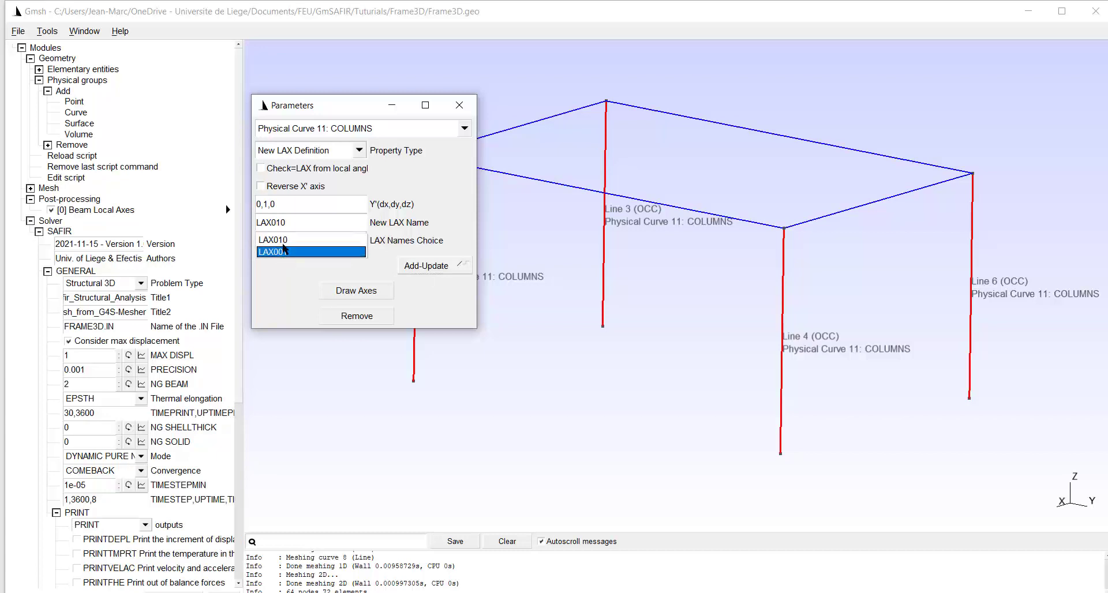
# - Assign a beam section type to COLUMNS using the TEM file HEB400.TEM and material S235M
pyautogui.click(359, 151)
pyautogui.click(359, 152)
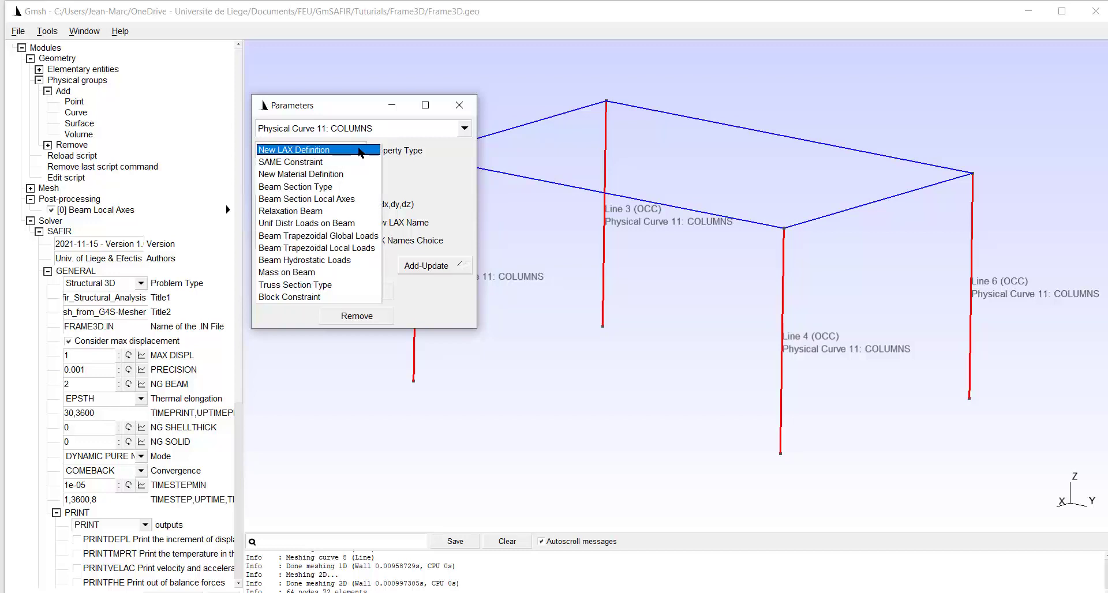
pyautogui.click(305, 187)
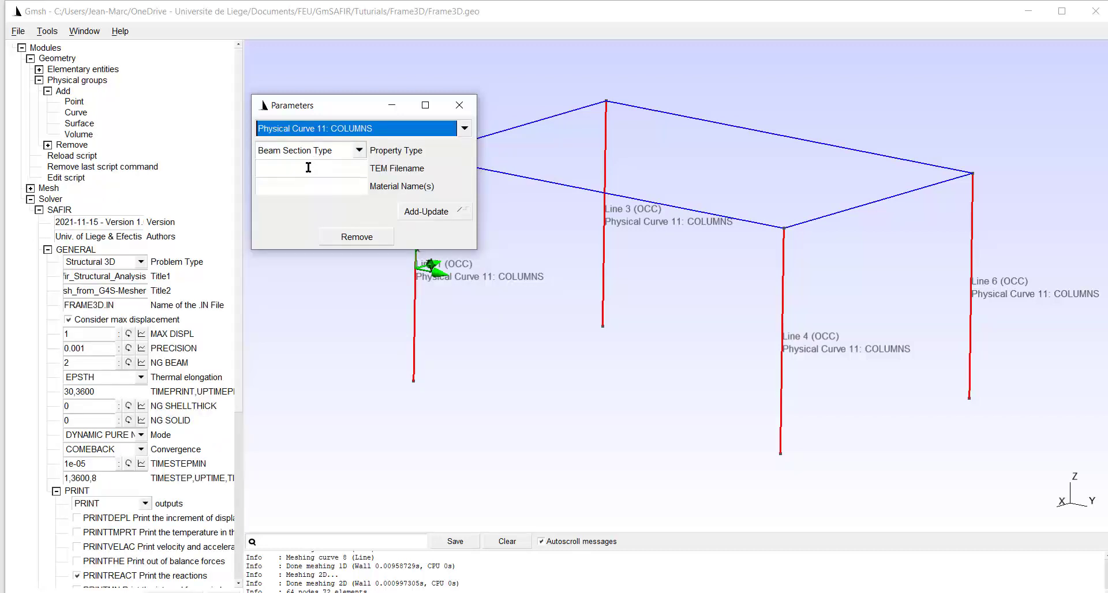
pyautogui.click(308, 168)
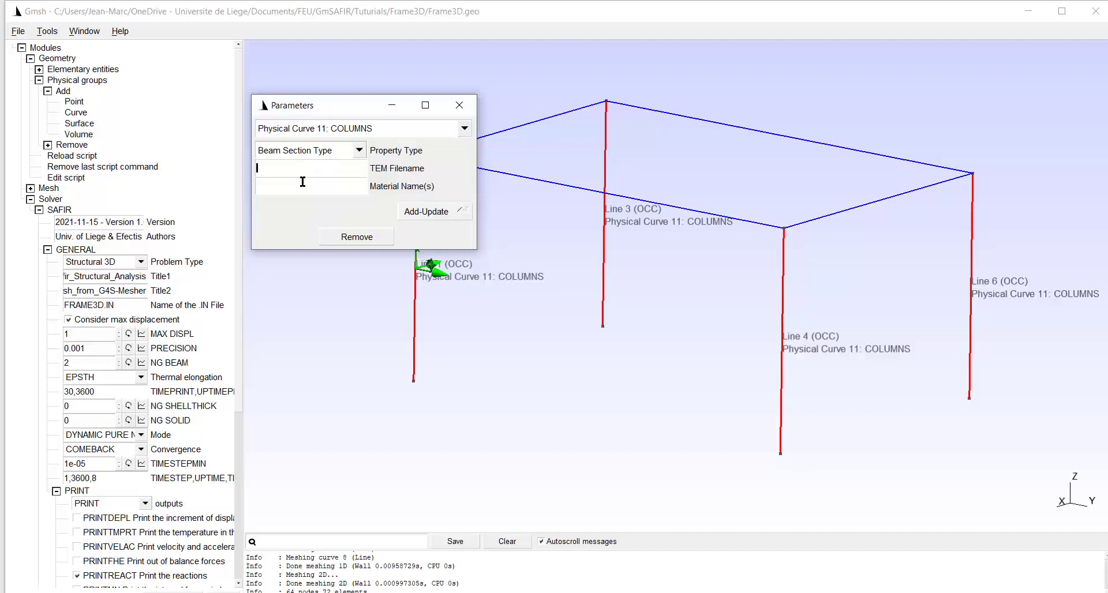
pyautogui.write('HEB400.TEM')
pyautogui.click(299, 186)
pyautogui.write('S235M')
pyautogui.click(429, 215)
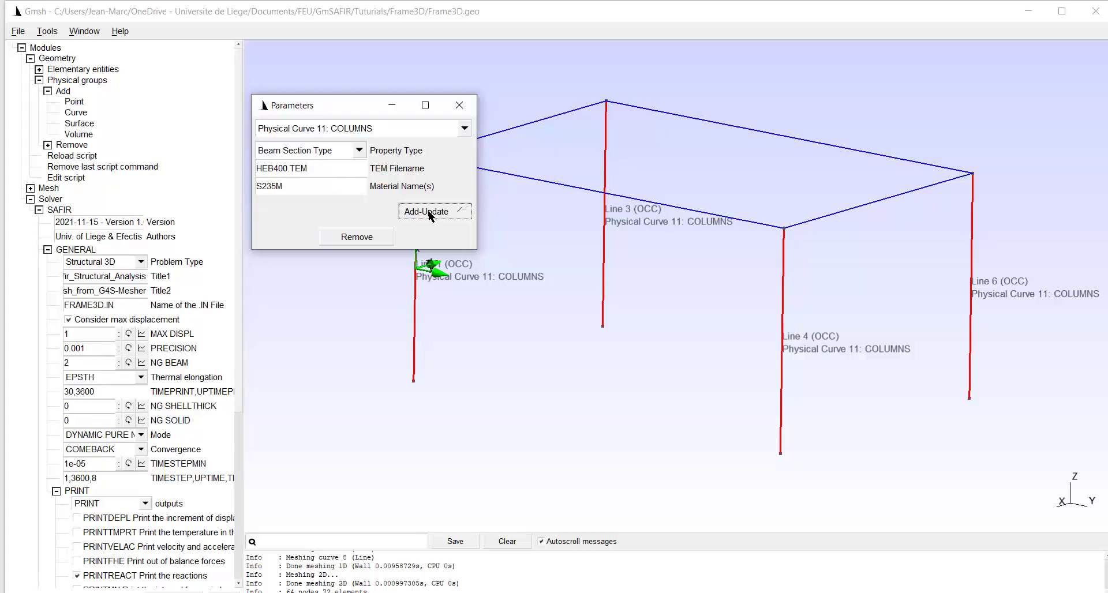
# - Assign LAX010 as the beam section local axes of COLUMNS, and check the axes on the model before cleaning the view
pyautogui.click(361, 150)
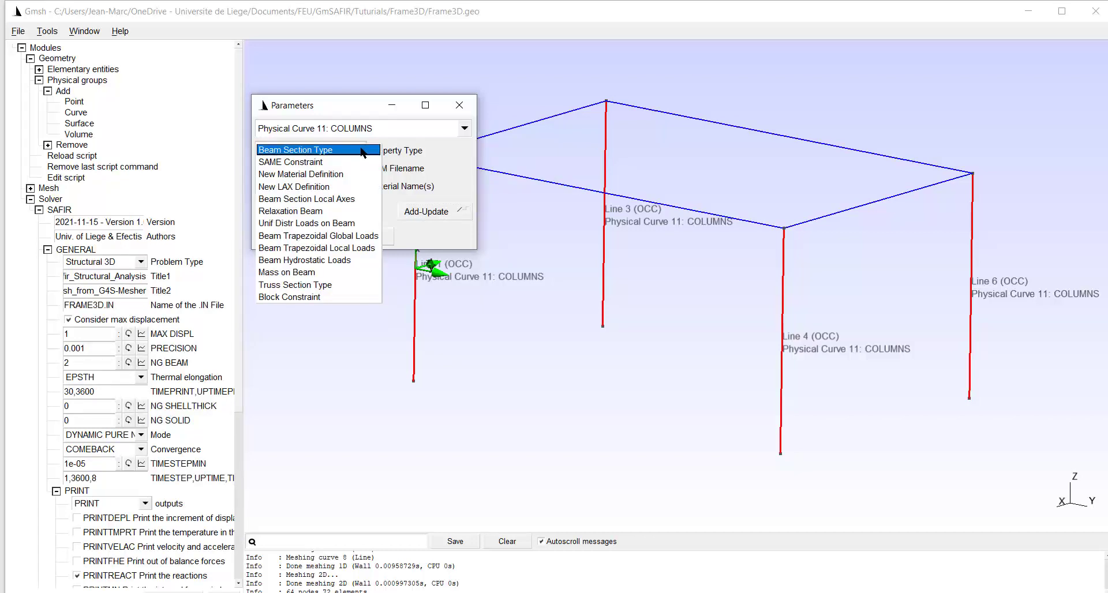
pyautogui.click(343, 199)
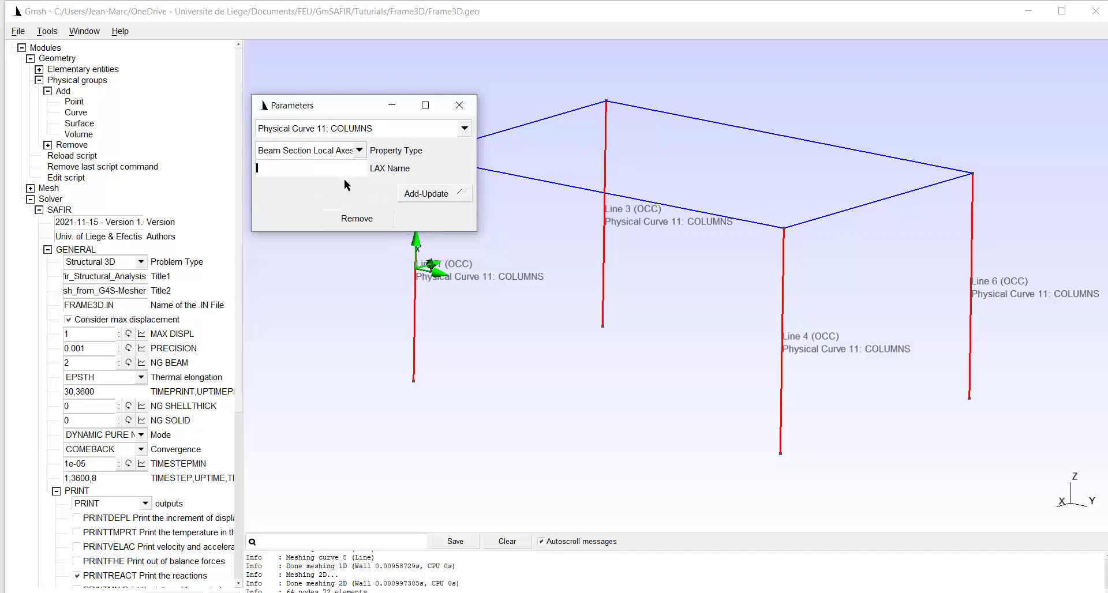
pyautogui.write('LAX010')
pyautogui.click(407, 195)
pyautogui.click(456, 110)
pyautogui.scroll(-8, 112, 495)
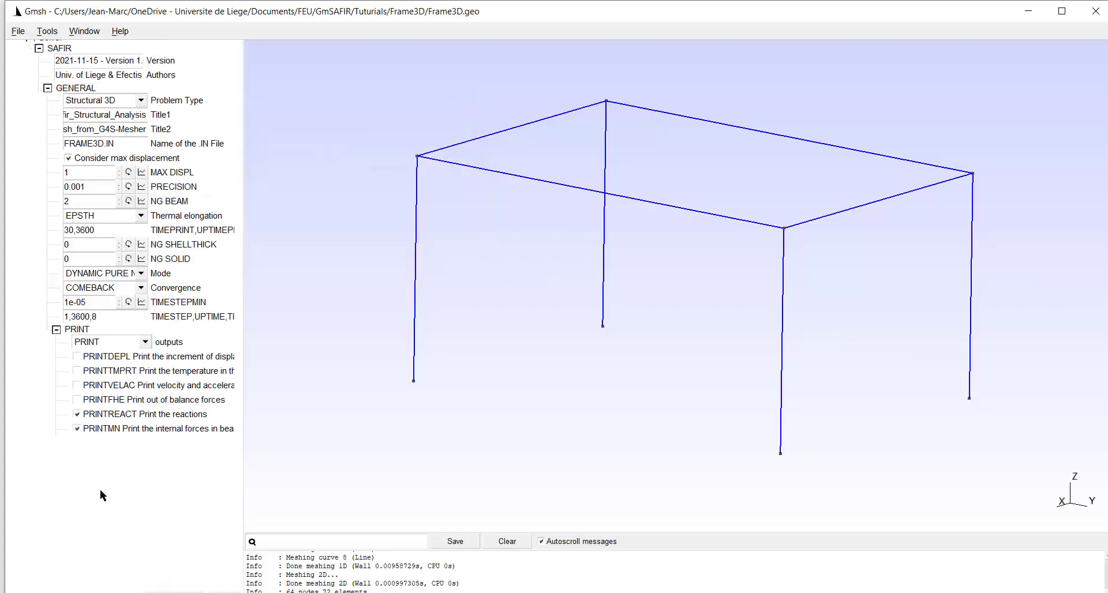
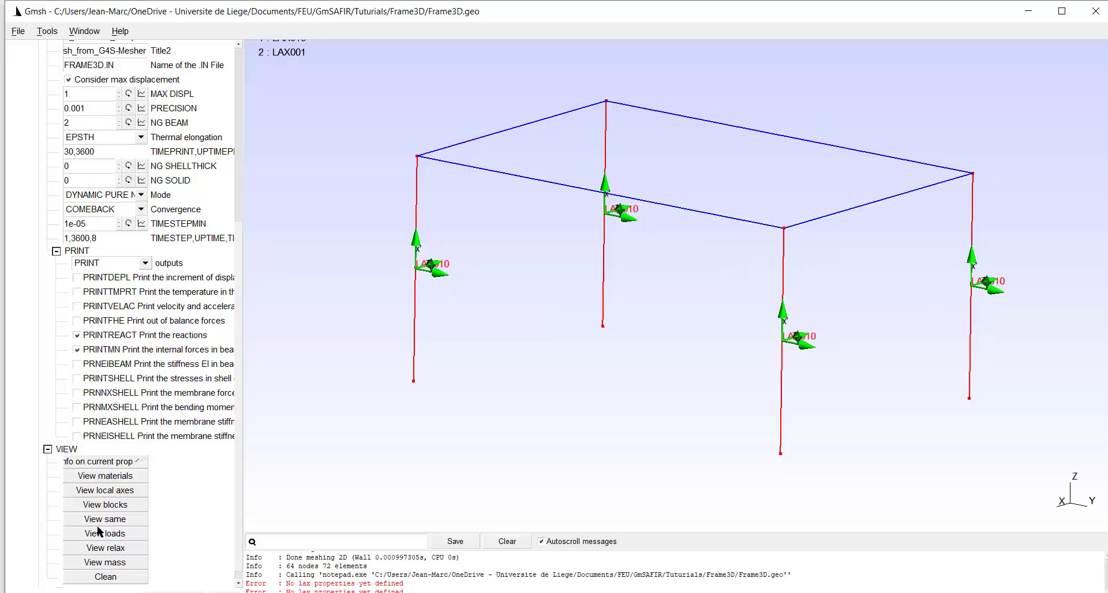
pyautogui.click(106, 577)
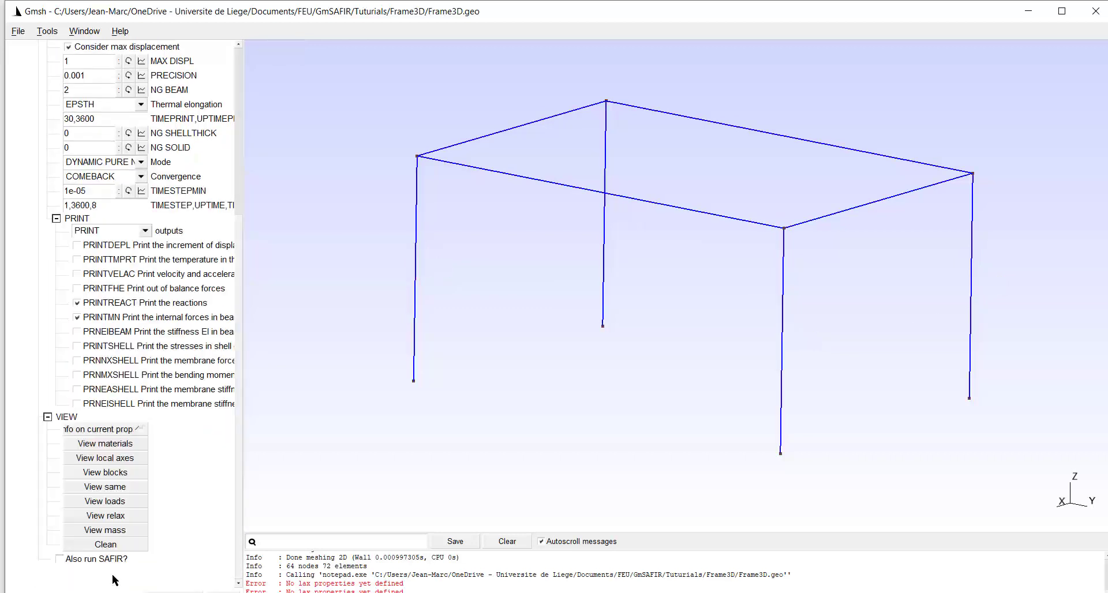
# - Create a physical curve group named SHORTBEAMS from the two short top beams parallel to X
pyautogui.scroll(4, 164, 134)
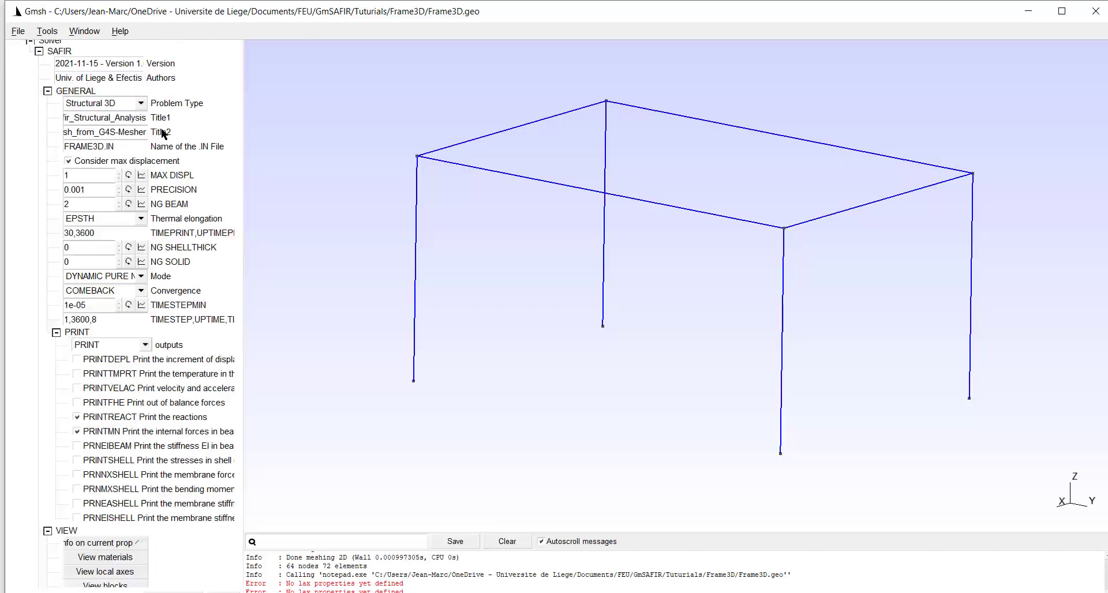
pyautogui.scroll(5, 163, 133)
pyautogui.click(74, 112)
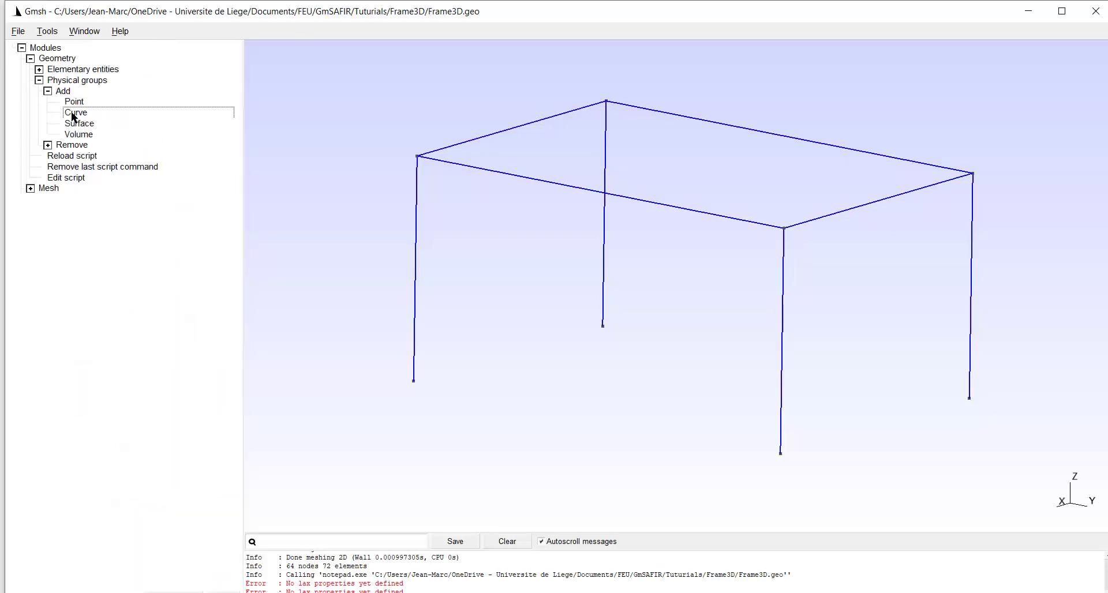
pyautogui.moveTo(301, 168); pyautogui.dragTo(245, 155)
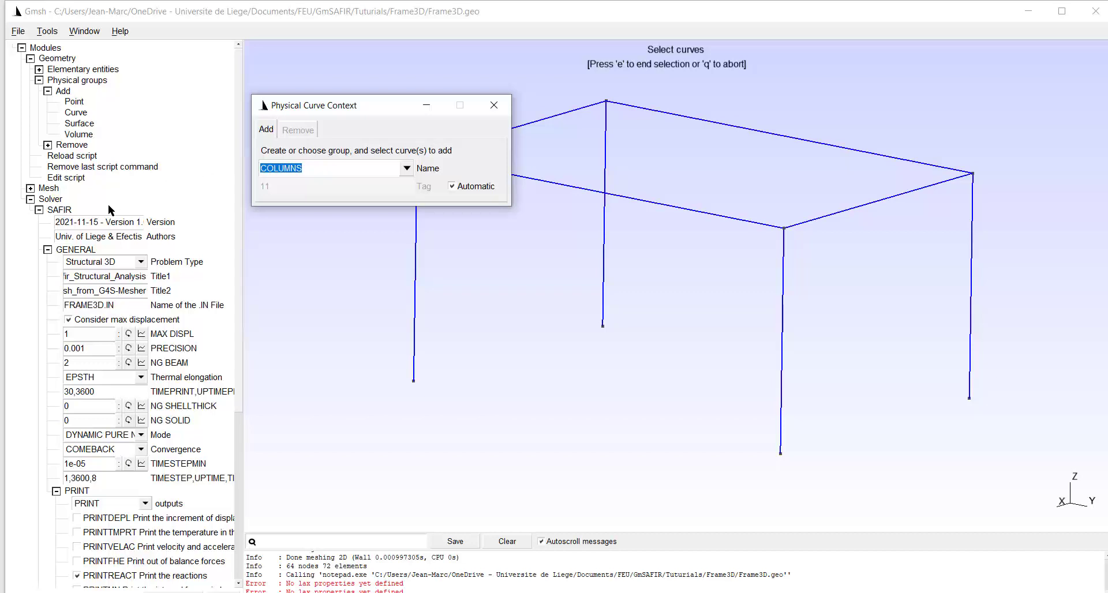
pyautogui.write('SHOT')
pyautogui.write('RTBEAMS')
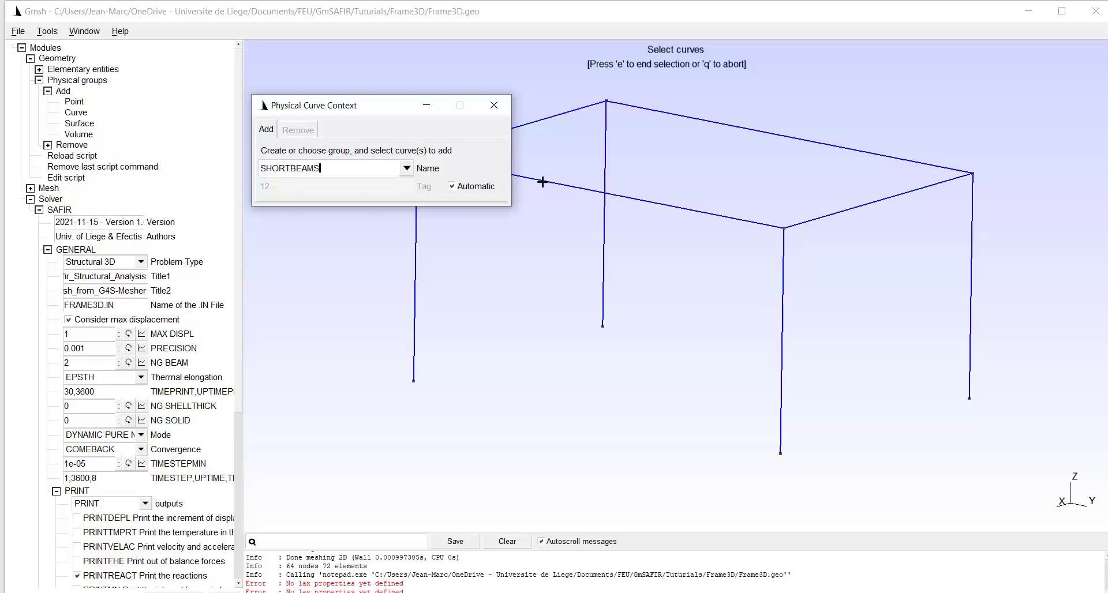
pyautogui.click(535, 122)
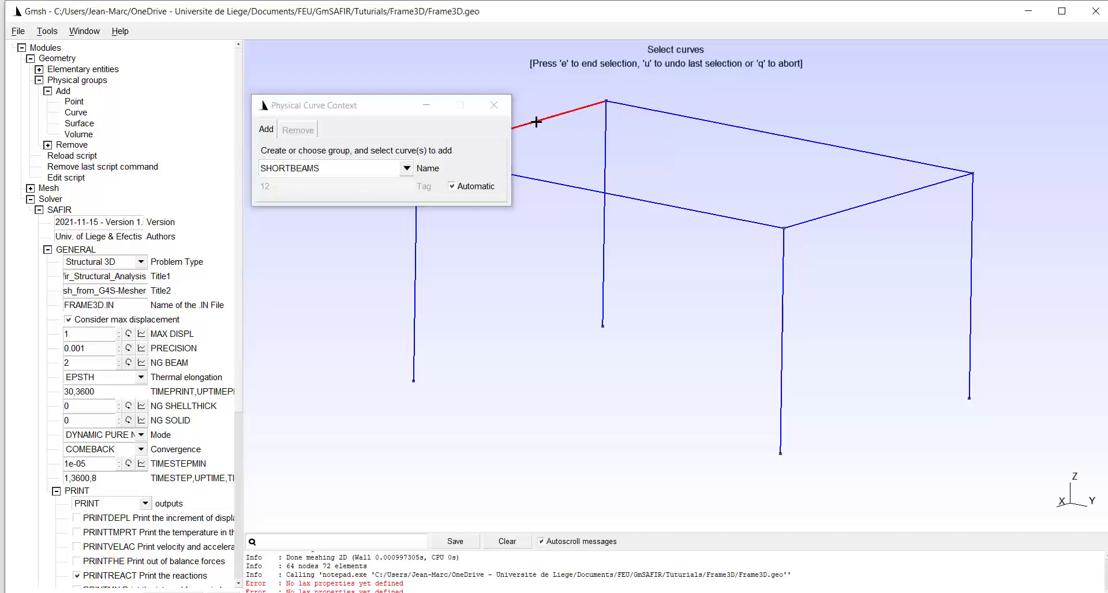
pyautogui.click(832, 214)
pyautogui.press('e')
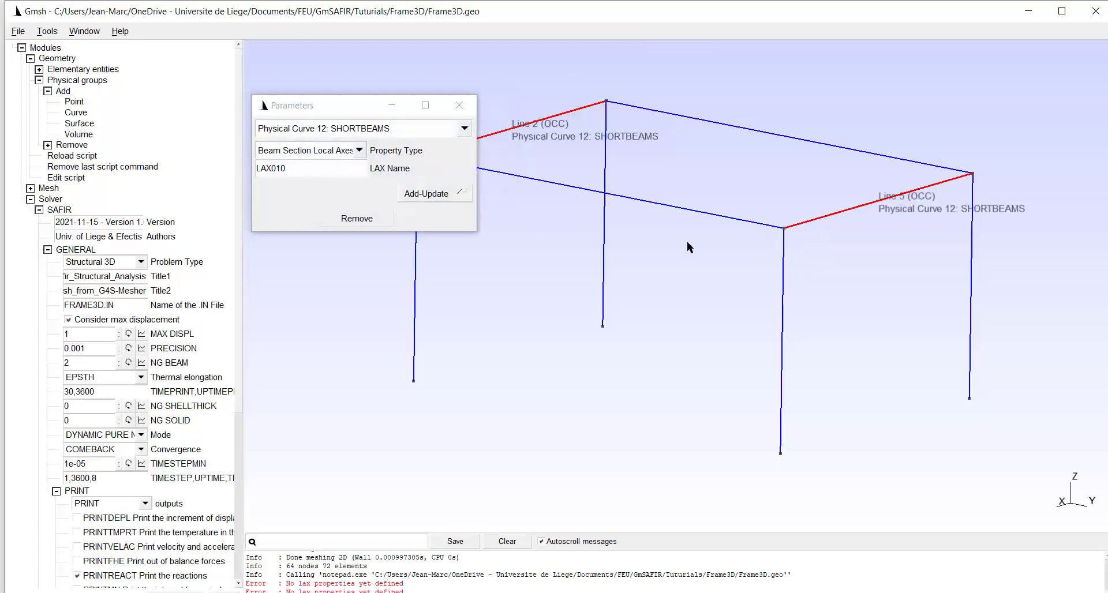
# - Assign a beam section type to SHORTBEAMS using the TEM file IPE600.TEM and material S235M
pyautogui.click(361, 151)
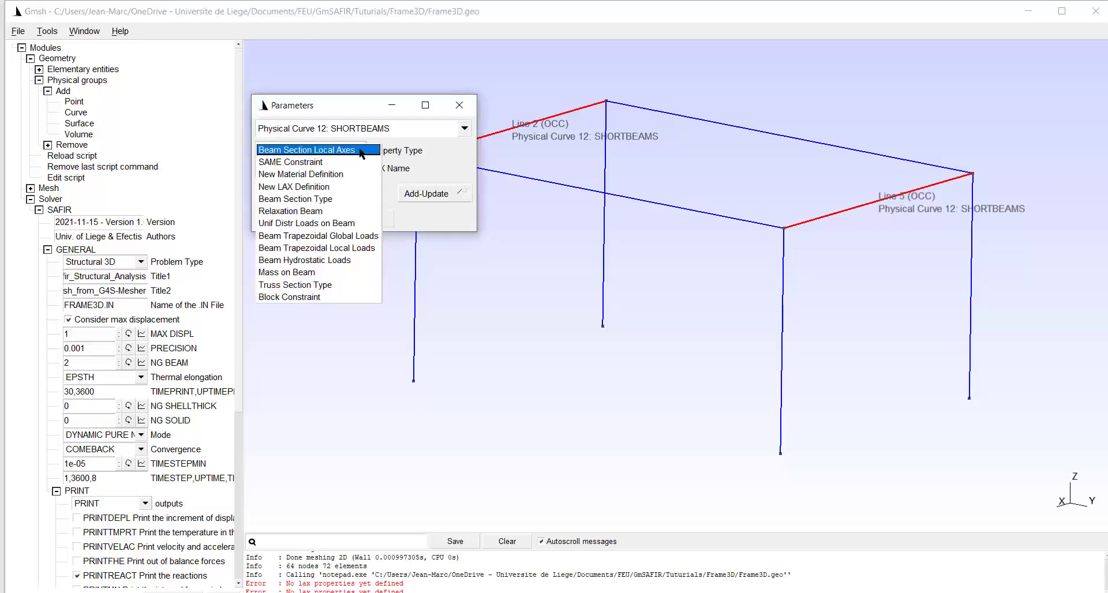
pyautogui.click(319, 198)
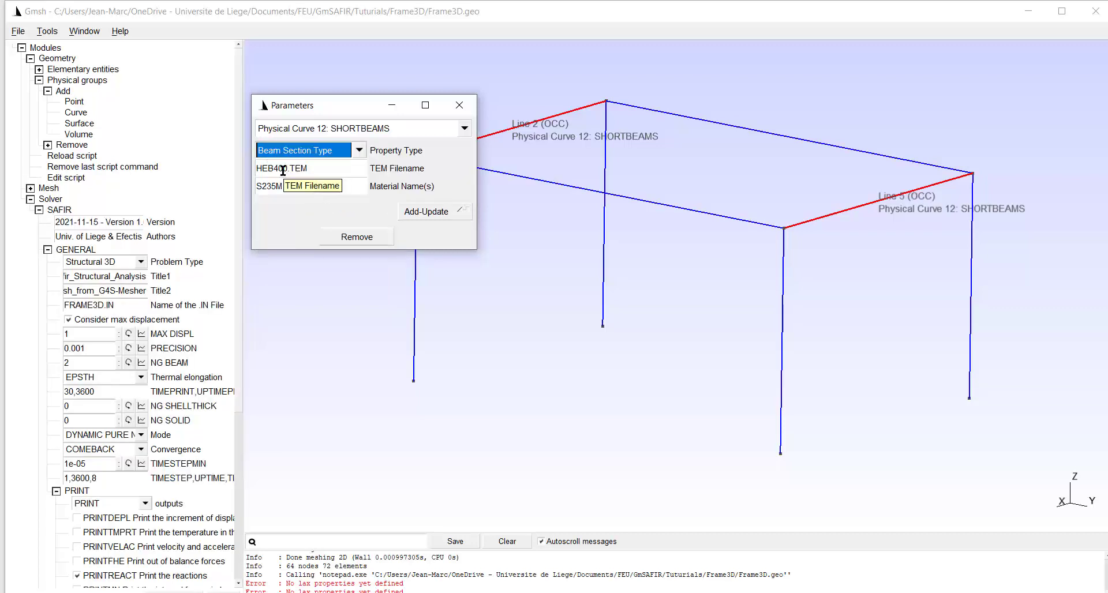
pyautogui.click(287, 169)
pyautogui.press('BackSpace')
pyautogui.press('BackSpace')
pyautogui.press('BackSpace')
pyautogui.press('BackSpace')
pyautogui.press('BackSpace')
pyautogui.press('BackSpace')
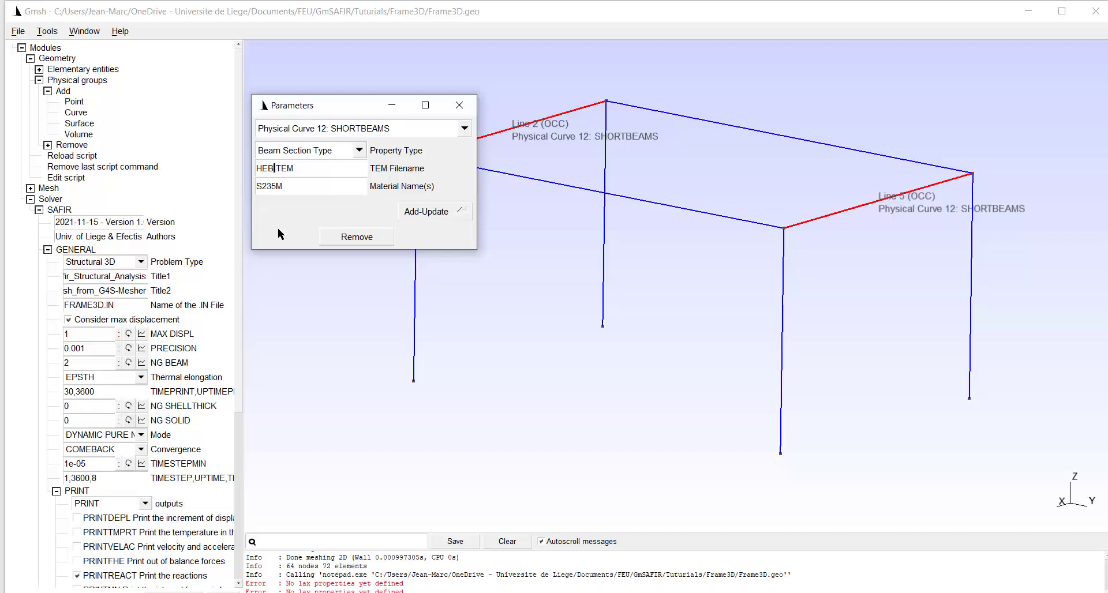
pyautogui.write('IPE600.')
pyautogui.click(430, 210)
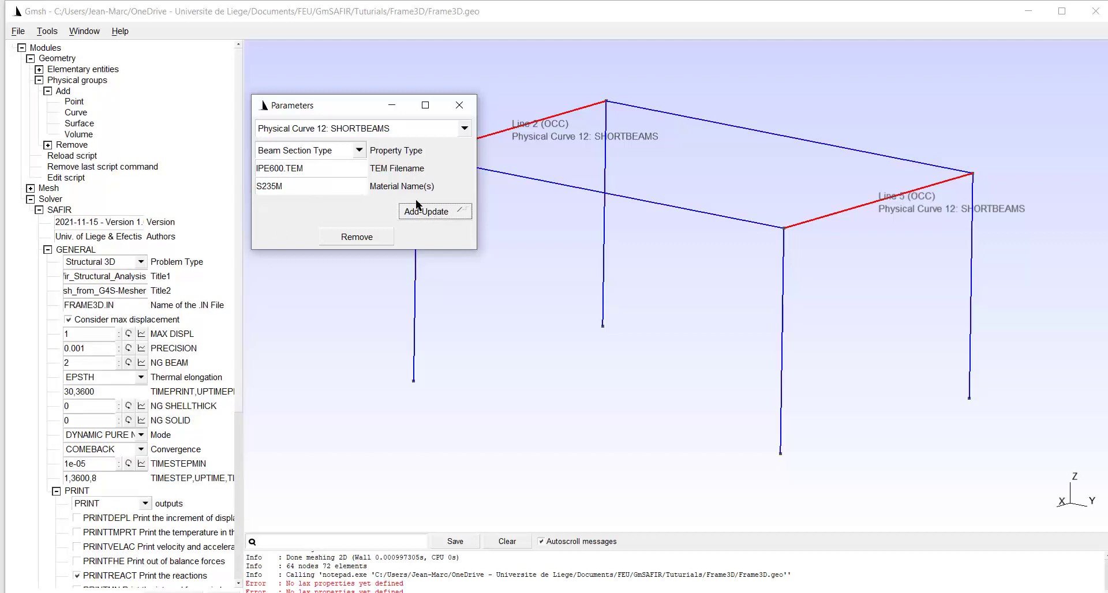
# - Assign LAX001 as the beam section local axes of SHORTBEAMS and close the parameters
pyautogui.click(360, 152)
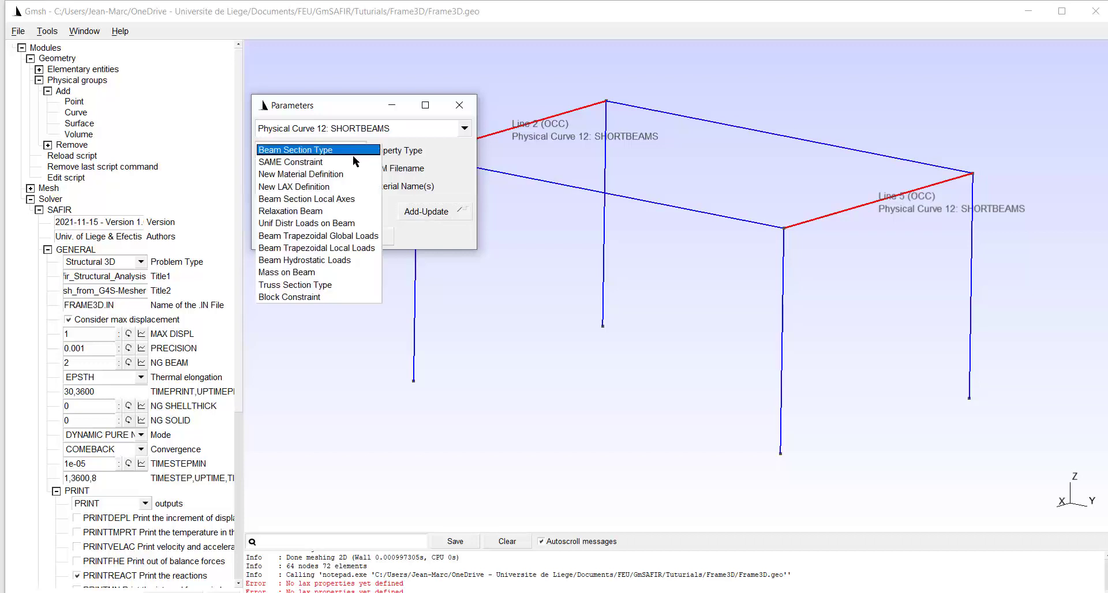
pyautogui.click(340, 200)
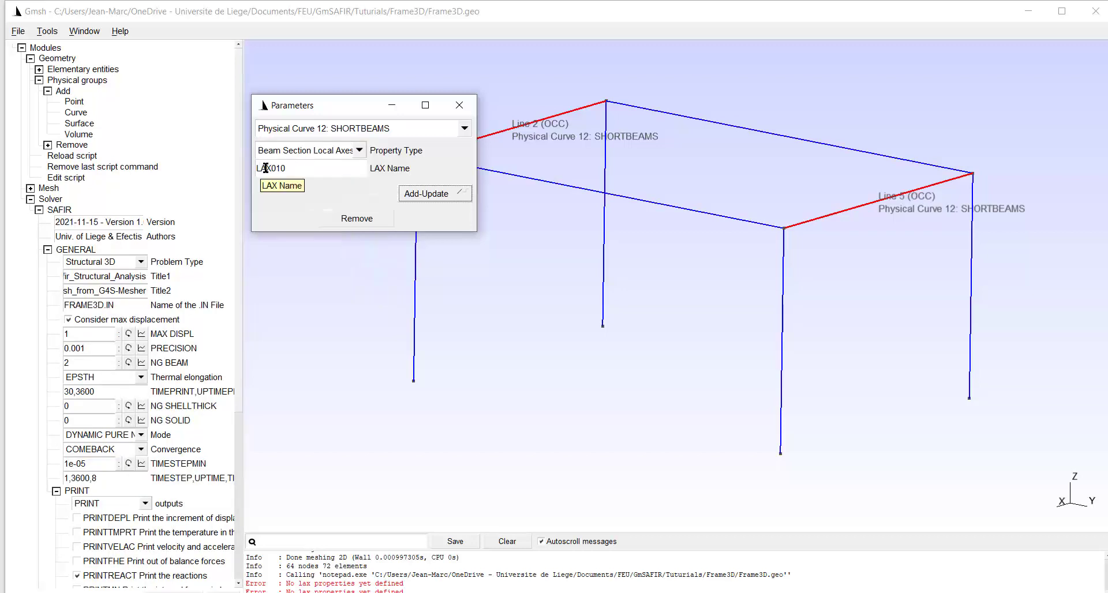
pyautogui.click(302, 168)
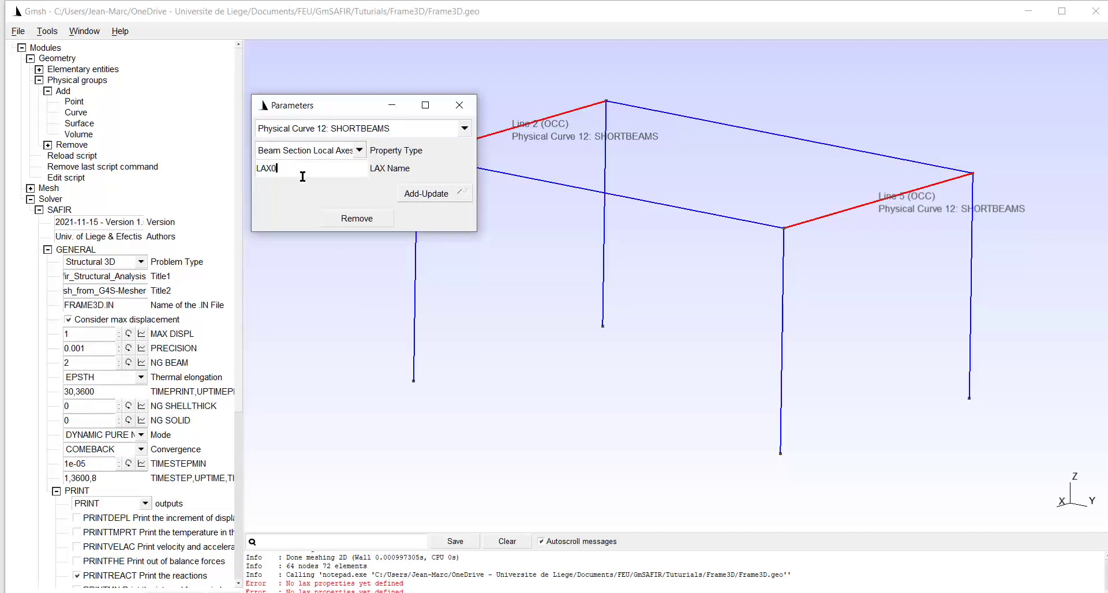
pyautogui.click(415, 195)
pyautogui.click(459, 105)
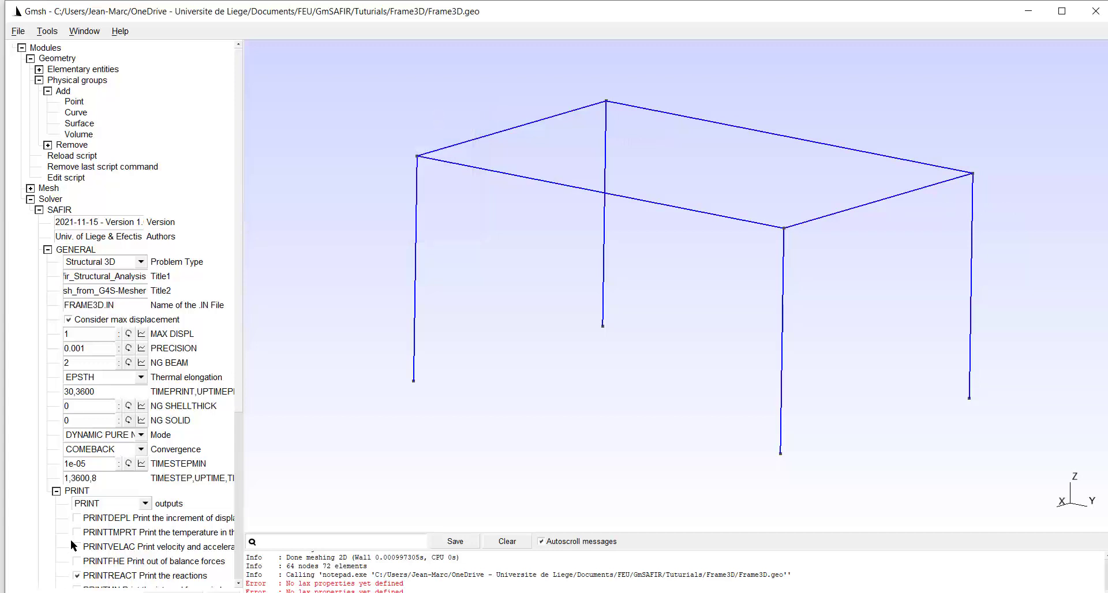
# - Check the materials and the local axes of the columns and short beams on the model, and clean the view
pyautogui.scroll(-5, 81, 467)
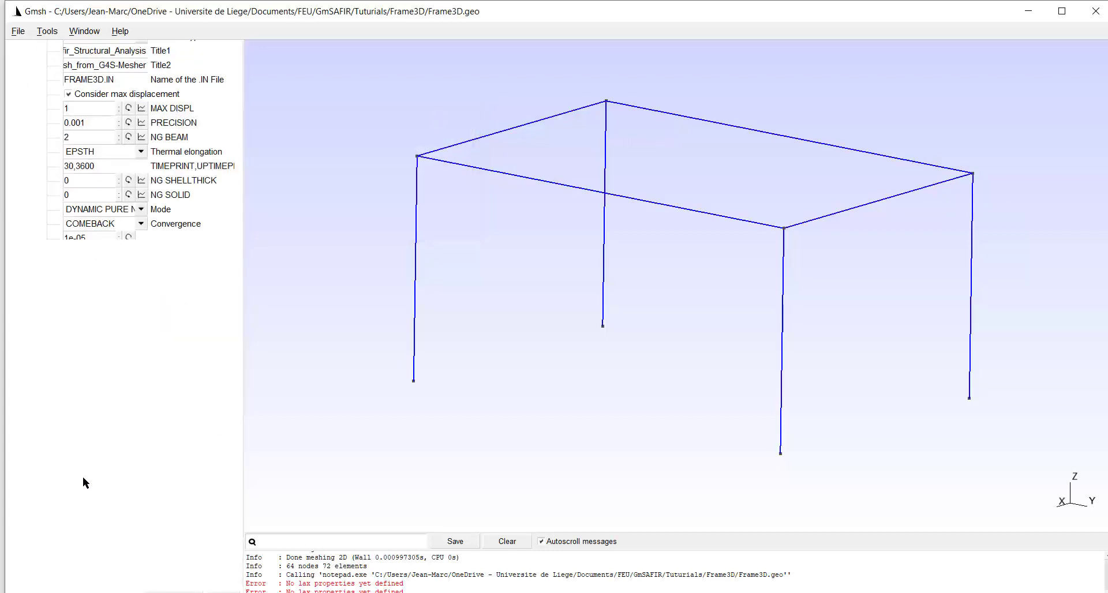
pyautogui.scroll(-1, 87, 482)
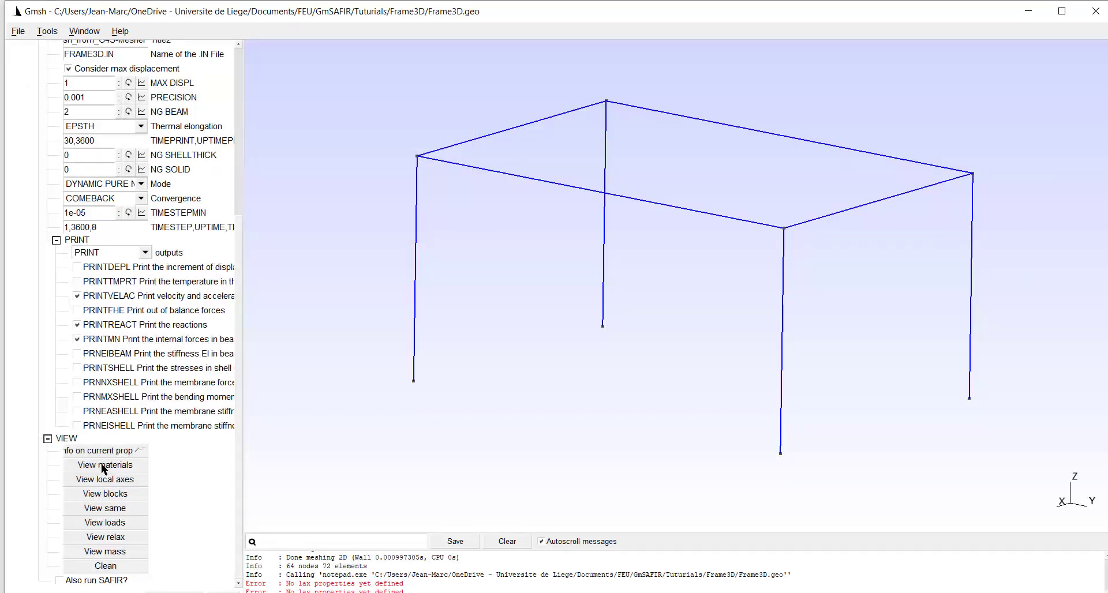
pyautogui.click(104, 464)
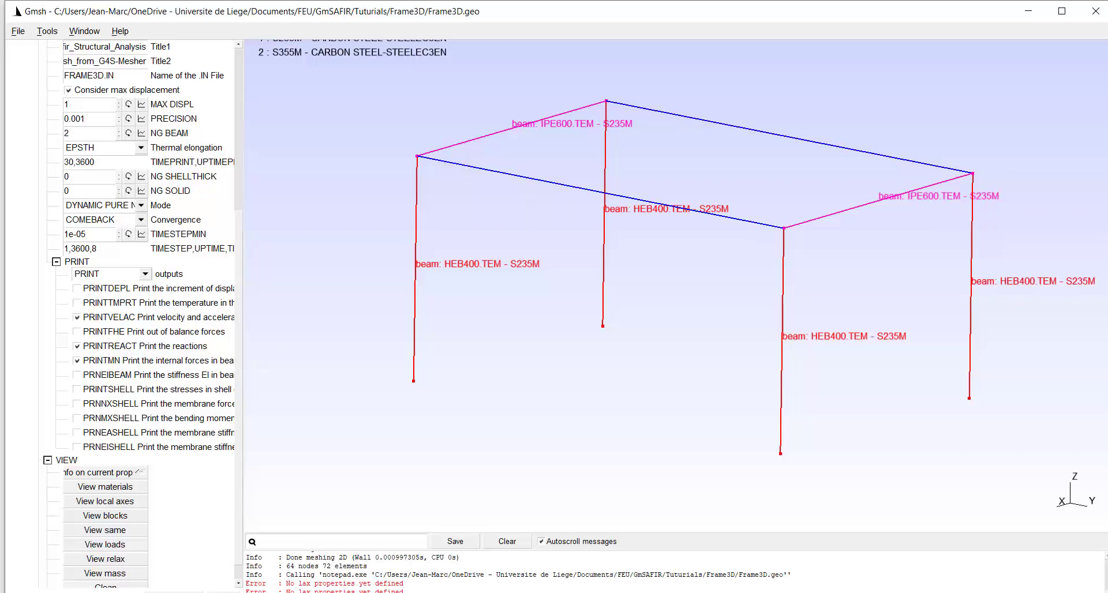
pyautogui.scroll(-1, 133, 549)
pyautogui.click(113, 575)
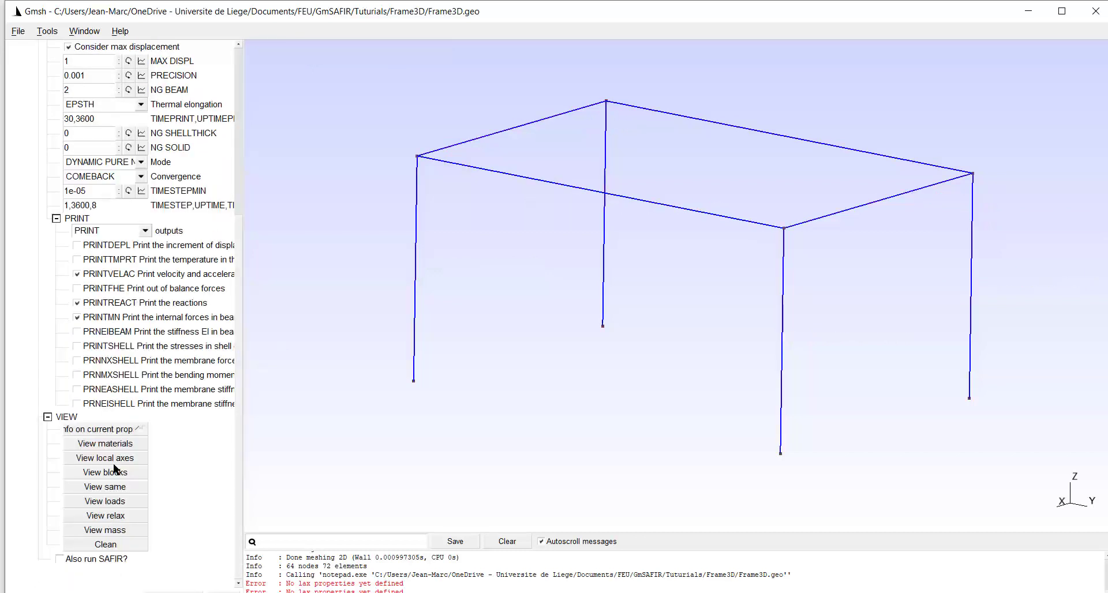
pyautogui.click(112, 458)
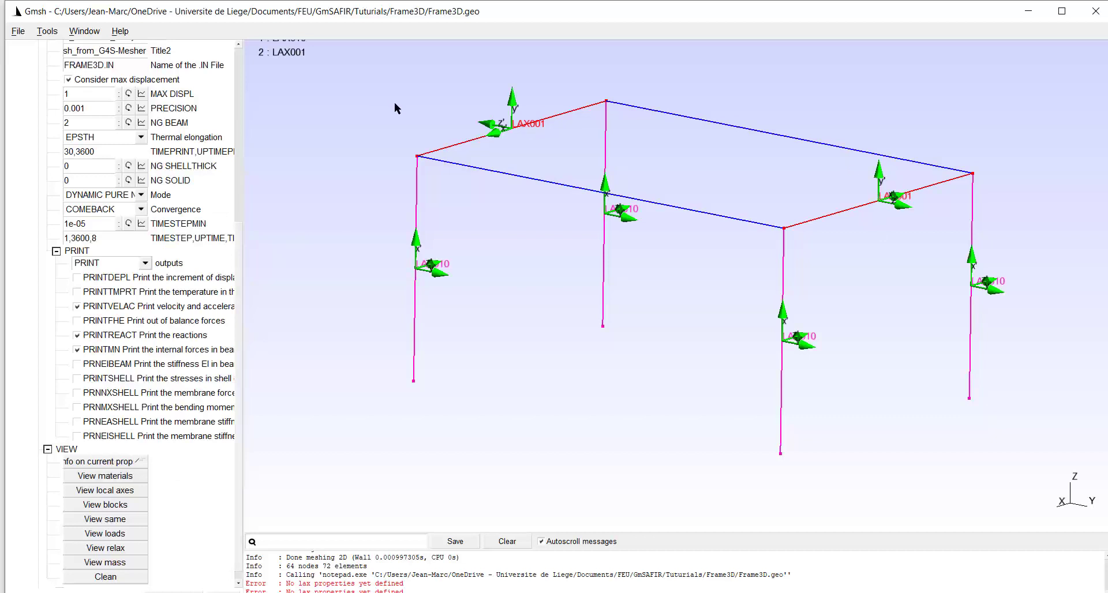
pyautogui.scroll(3, 106, 288)
pyautogui.scroll(5, 109, 257)
pyautogui.scroll(-8, 164, 326)
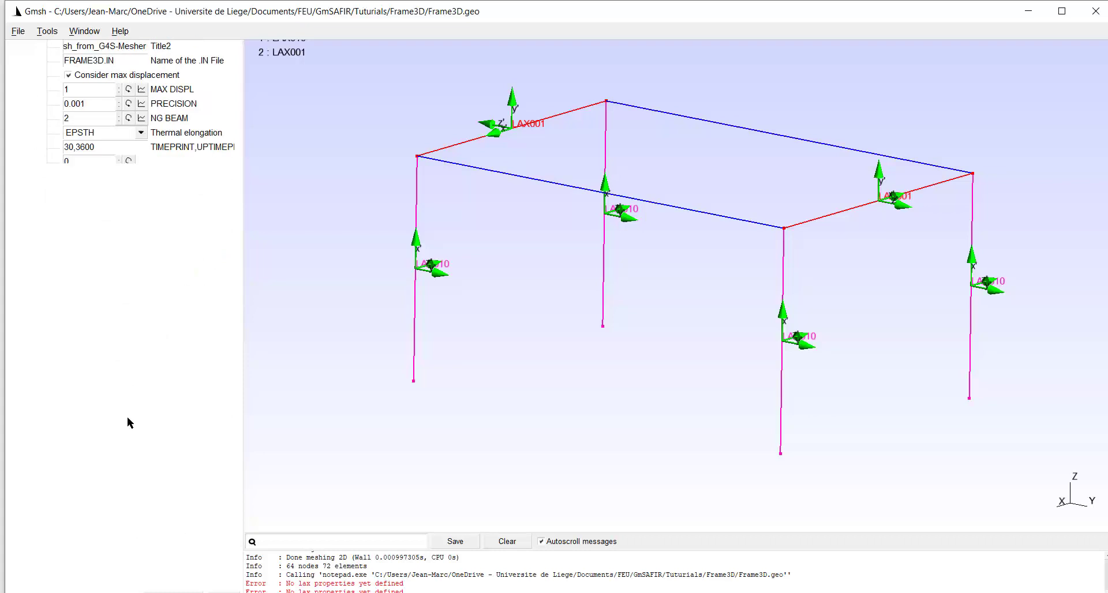
pyautogui.click(118, 567)
# - Create a physical curve group named LONGBEAMS from the two long top beams parallel to Y
pyautogui.scroll(9, 164, 192)
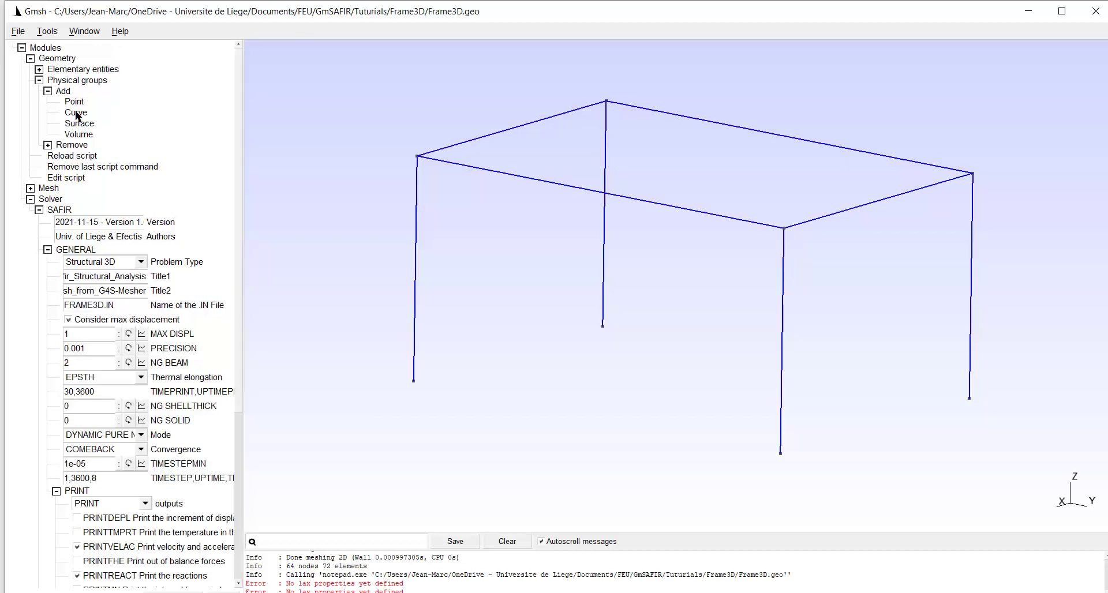
pyautogui.click(76, 112)
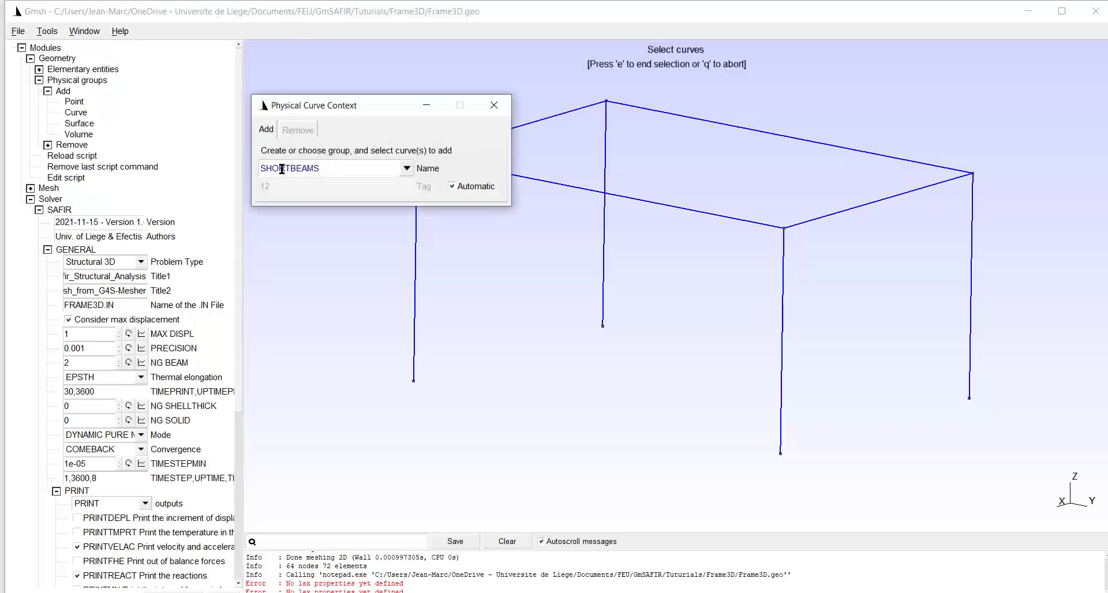
pyautogui.press('BackSpace')
pyautogui.press('BackSpace')
pyautogui.press('BackSpace')
pyautogui.press('BackSpace')
pyautogui.write('LONG')
pyautogui.press('Delete')
pyautogui.click(577, 187)
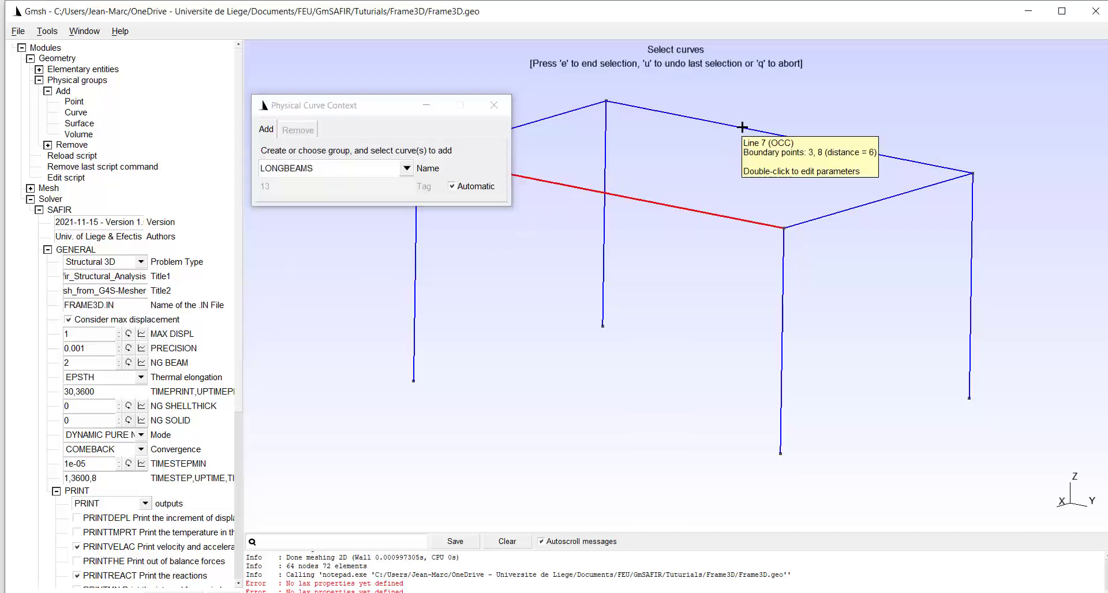
pyautogui.click(742, 127)
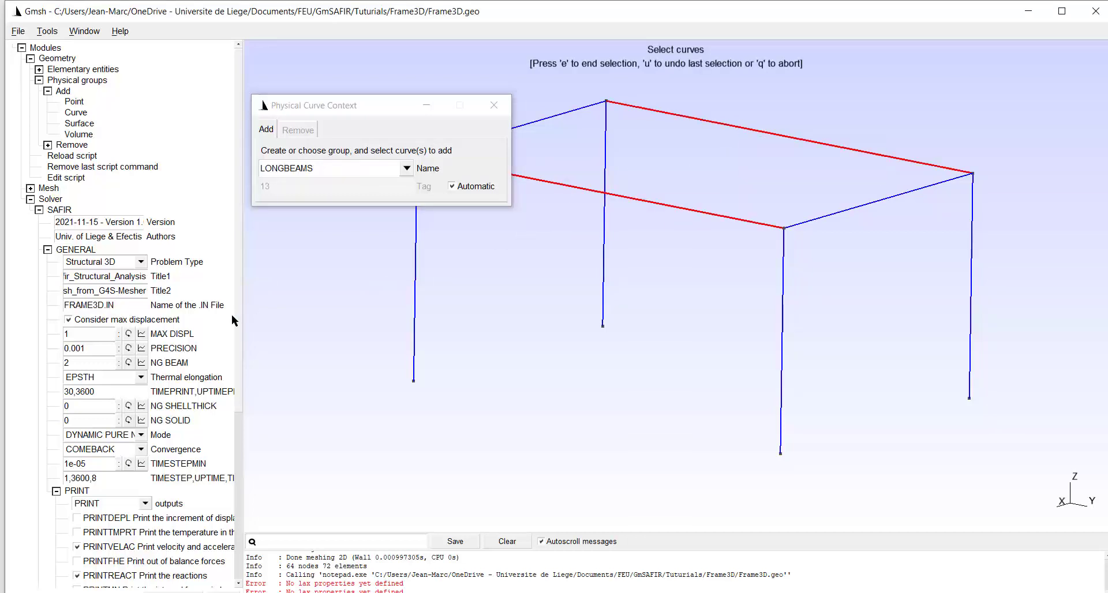
pyautogui.press('e')
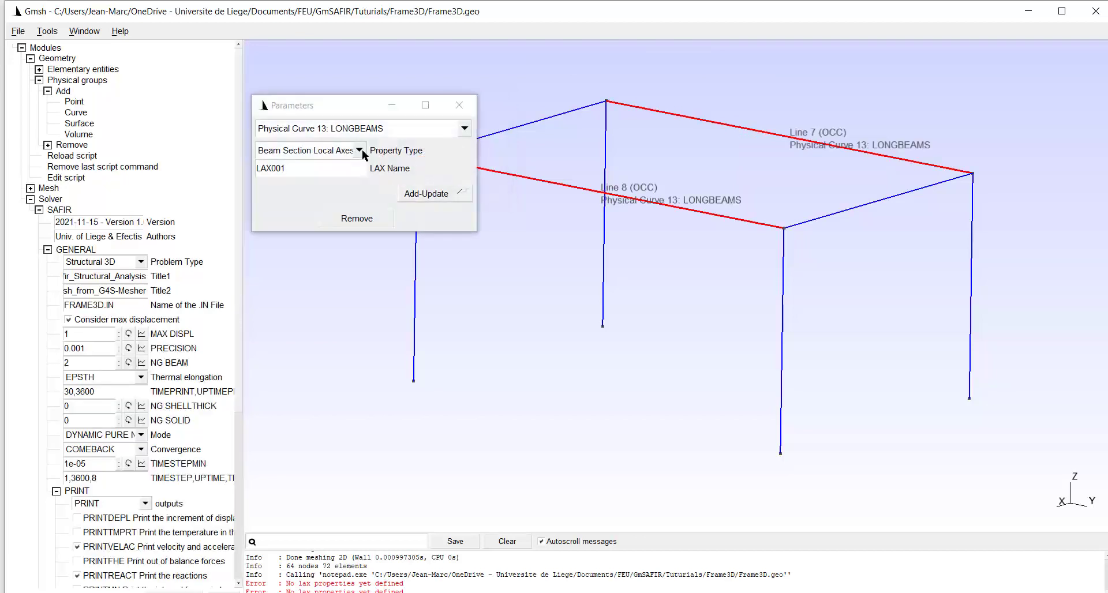
# - Assign a beam section type to LONGBEAMS using the TEM file IPE600.TEM and material S355M
pyautogui.click(360, 150)
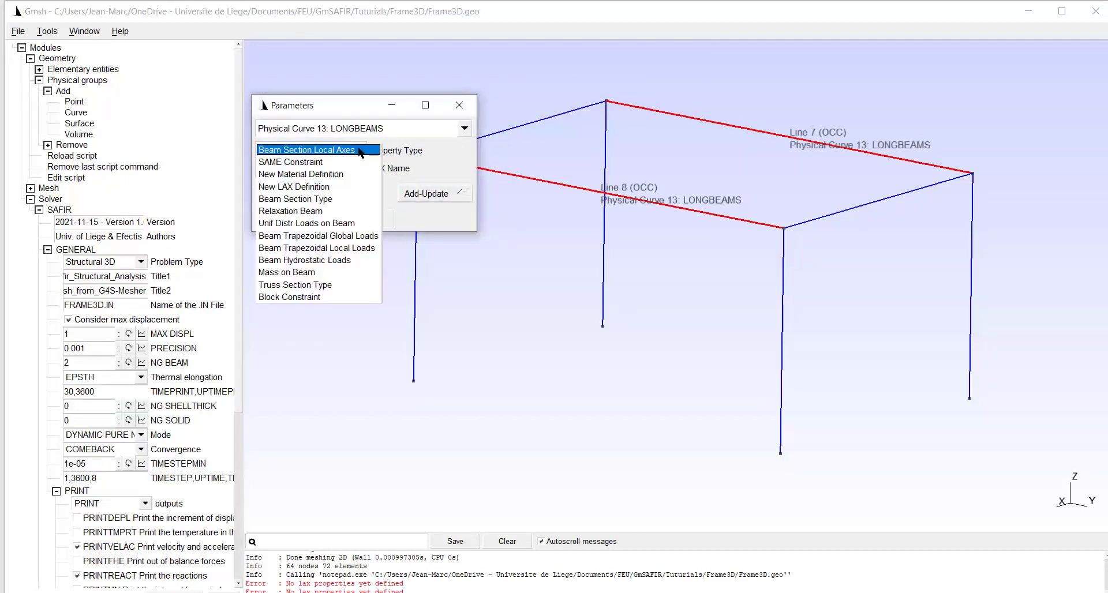
pyautogui.click(307, 200)
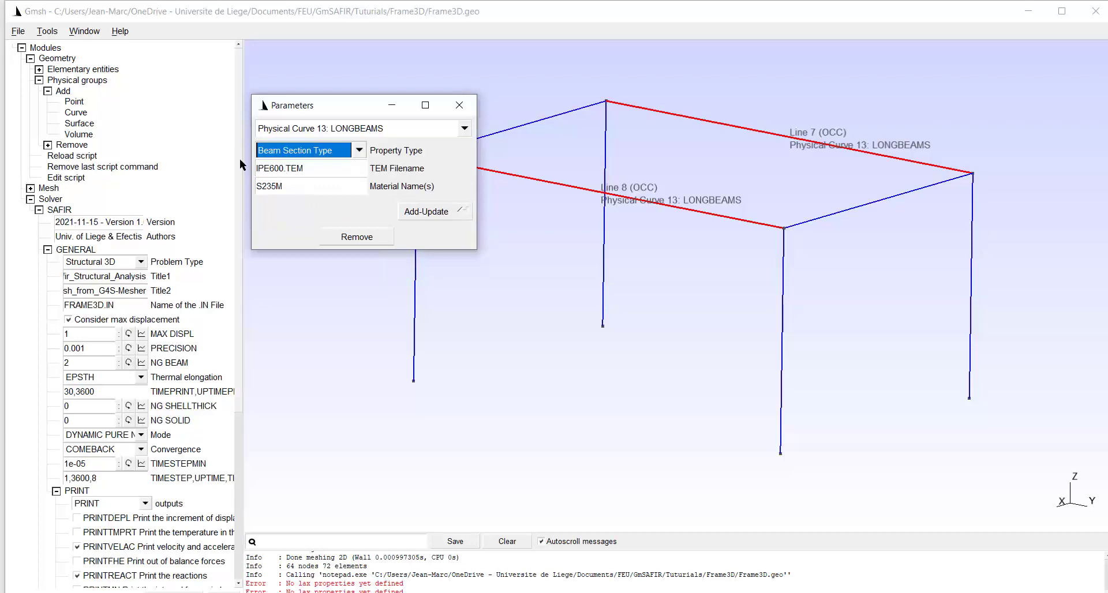
pyautogui.click(273, 187)
pyautogui.press('BackSpace')
pyautogui.press('BackSpace')
pyautogui.write('35')
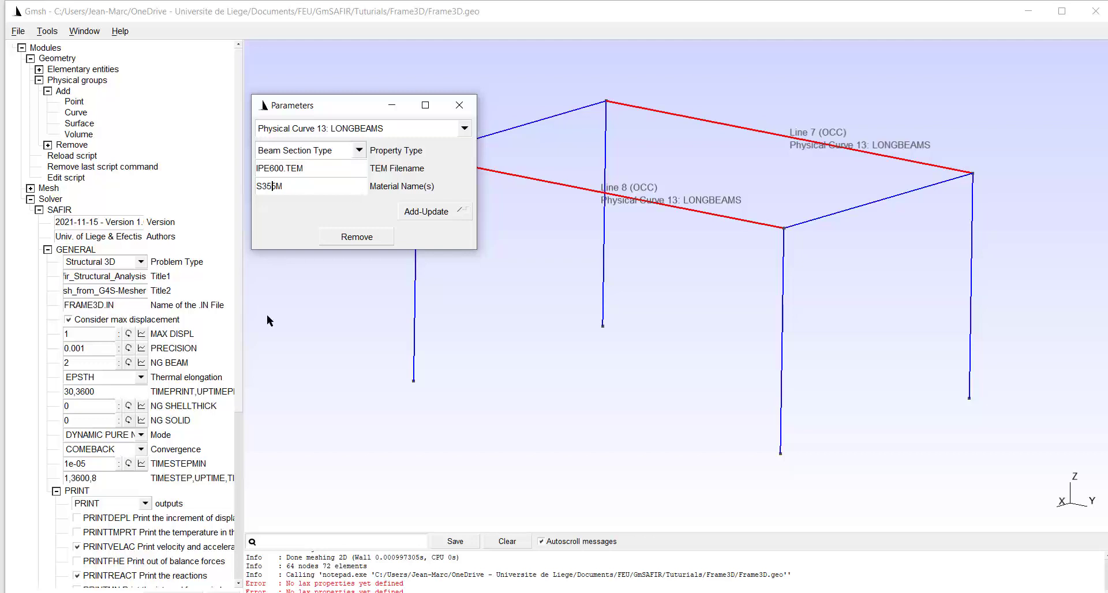
pyautogui.click(433, 213)
# - Assign LAX001 as the beam section local axes of LONGBEAMS and close the parameters
pyautogui.click(357, 151)
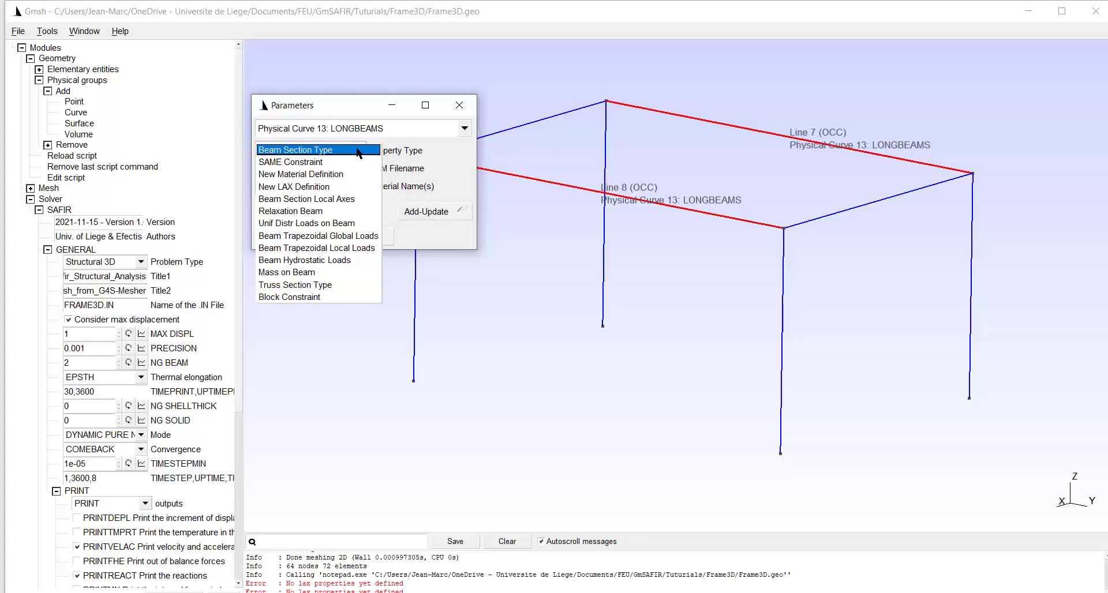
pyautogui.click(349, 200)
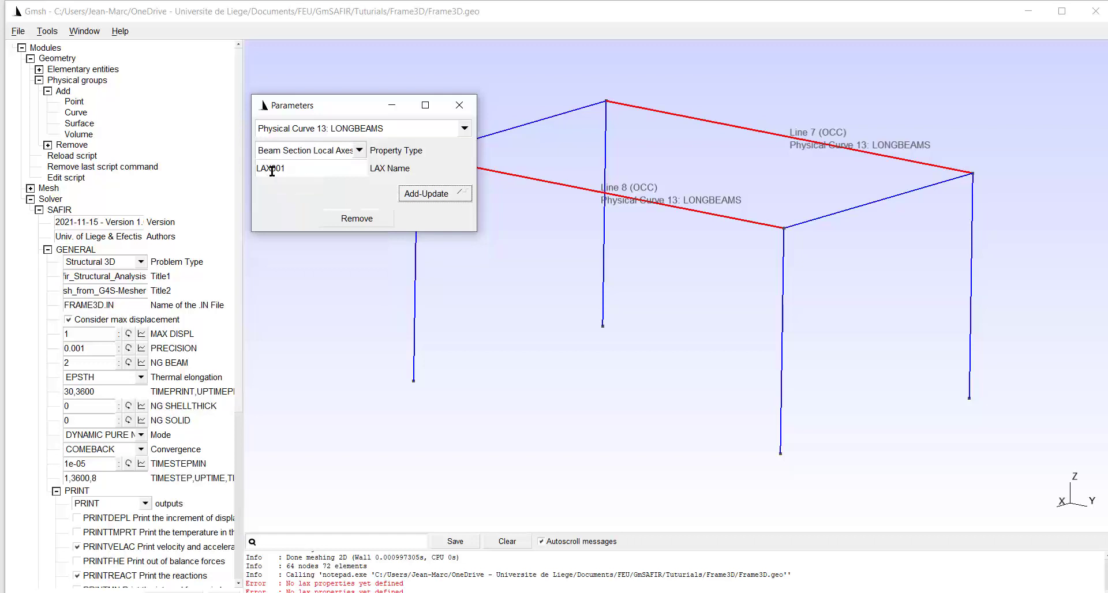
pyautogui.click(421, 193)
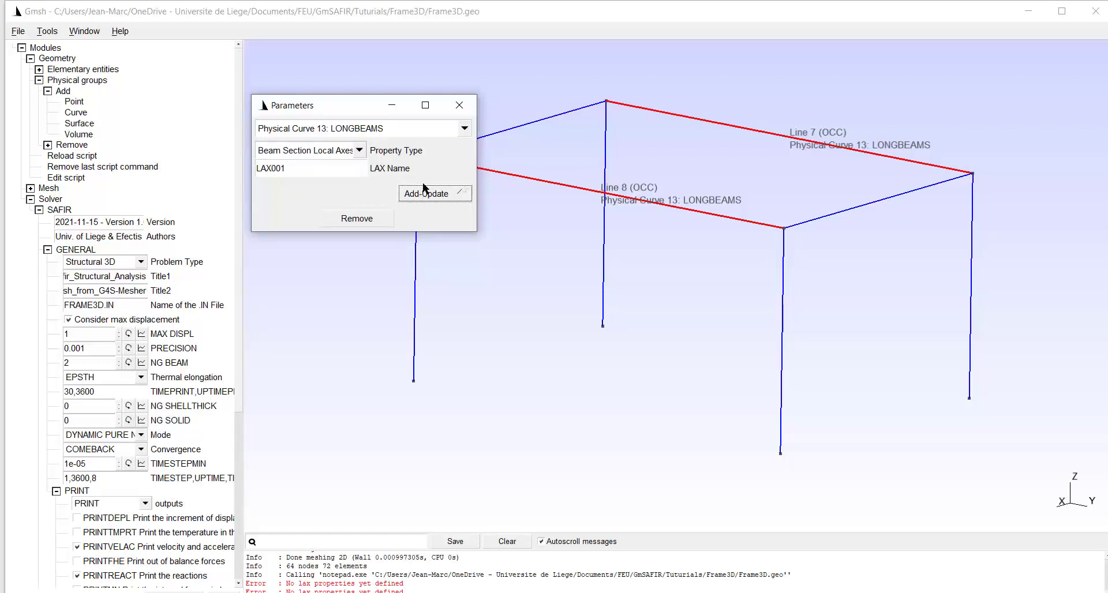
pyautogui.click(459, 104)
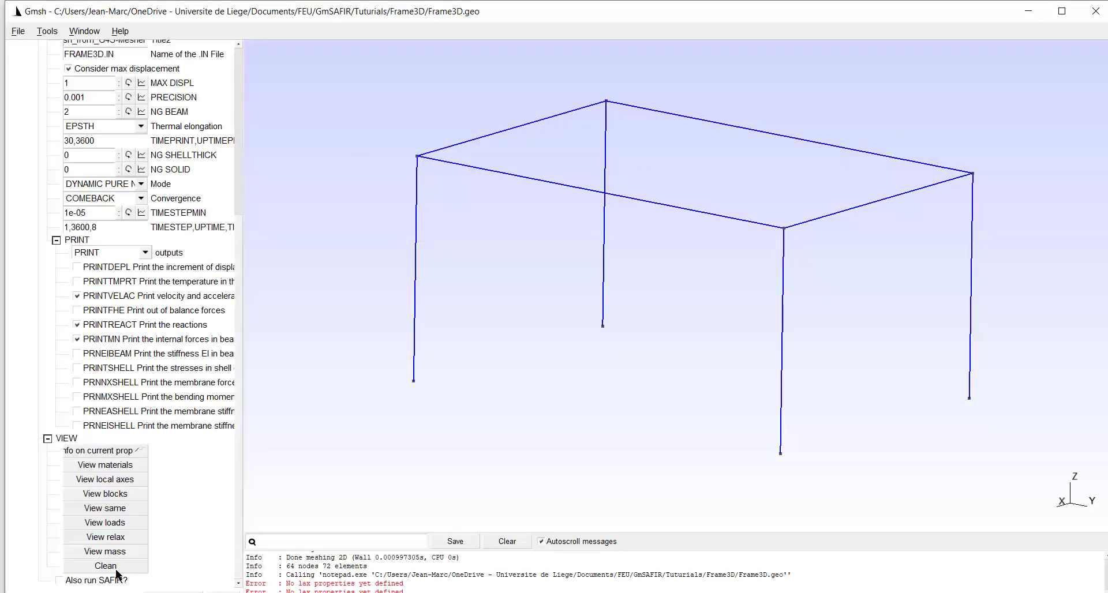
# - Check the materials and local axes of the whole frame, including the long beams, and clean the view
pyautogui.click(118, 466)
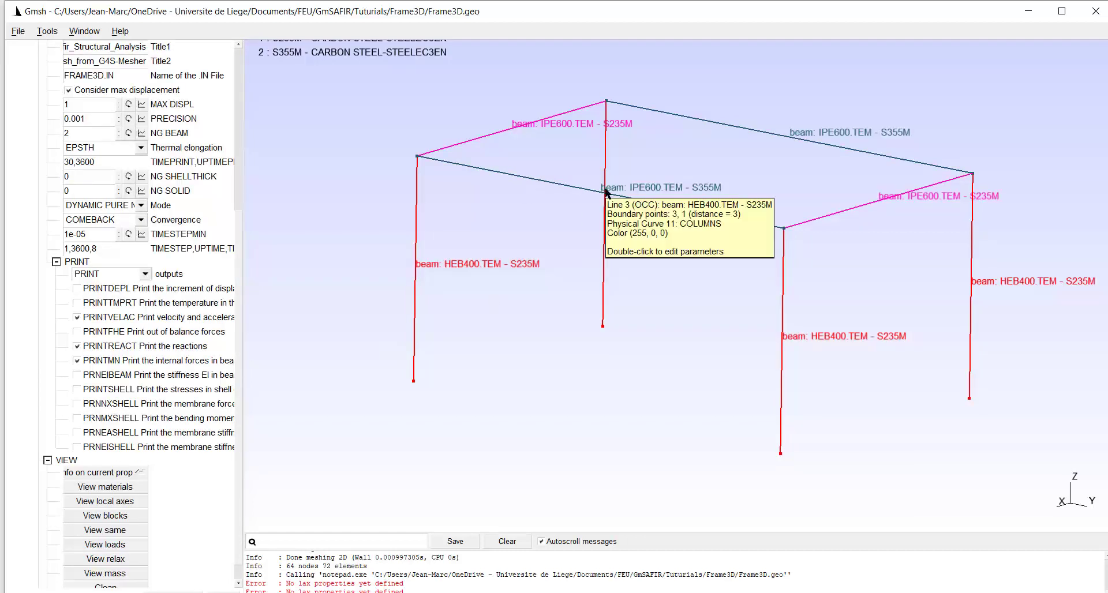
pyautogui.moveTo(663, 193); pyautogui.dragTo(658, 215)
pyautogui.scroll(-1, 95, 515)
pyautogui.click(107, 567)
pyautogui.click(106, 456)
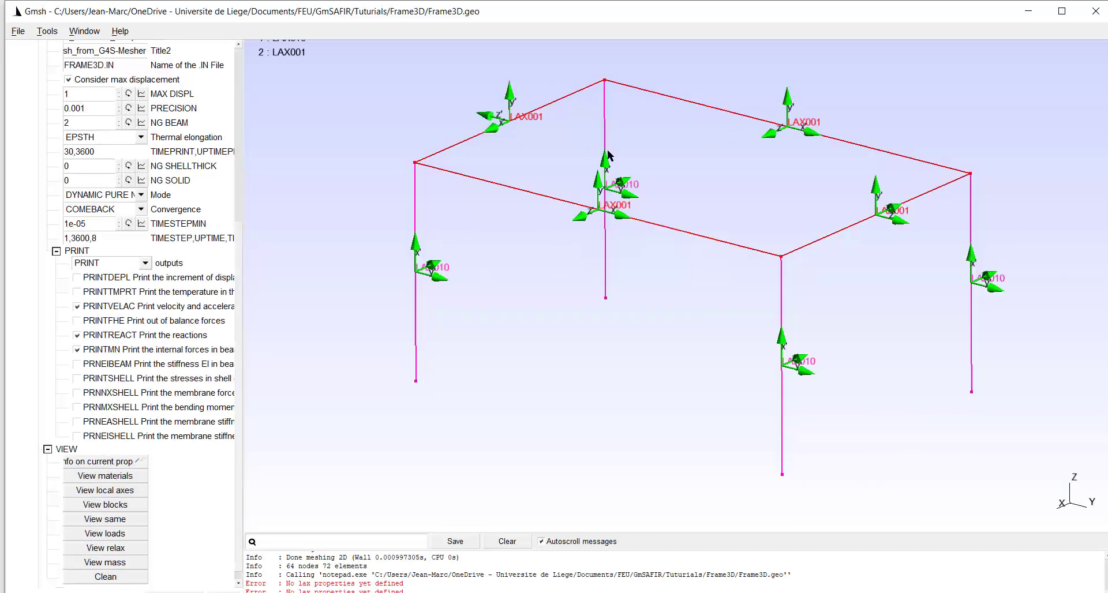
pyautogui.click(115, 581)
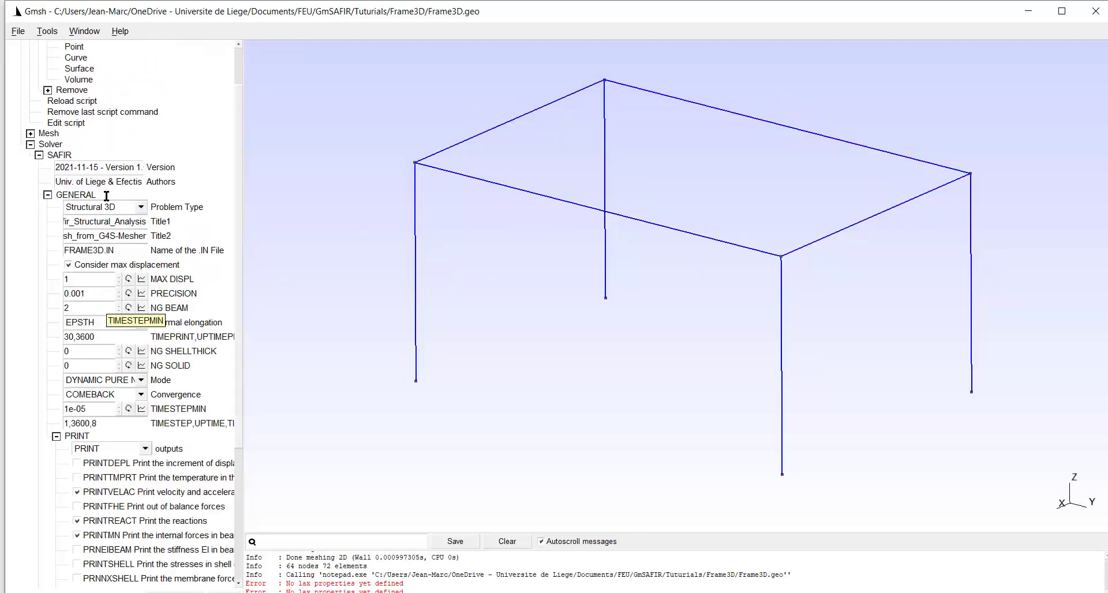
# - Create a physical curve group named LOAD11 from the four columns
pyautogui.scroll(2, 106, 196)
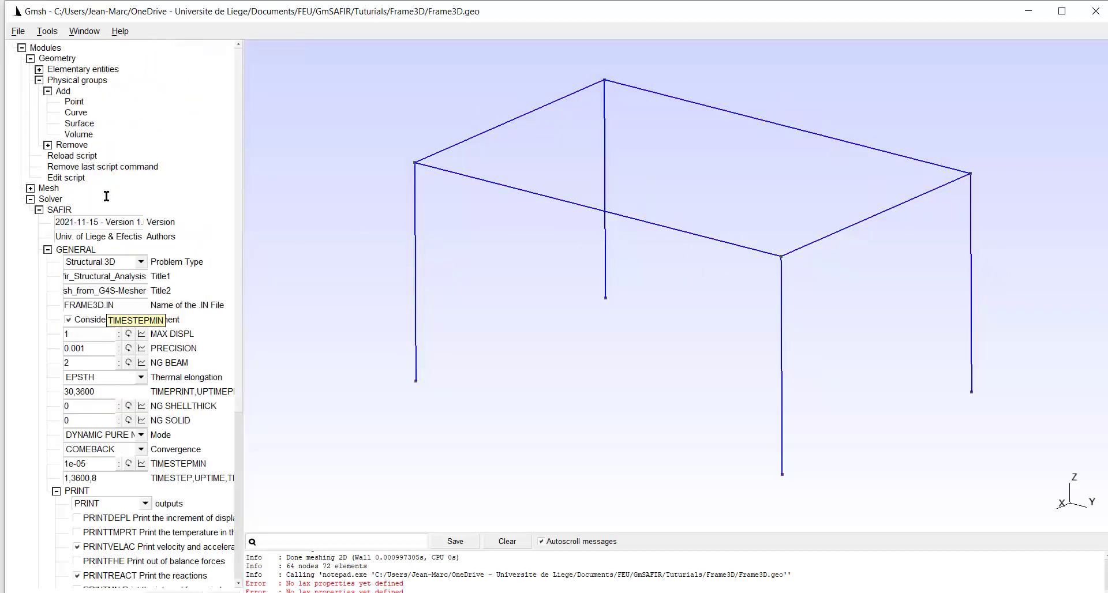
pyautogui.click(77, 114)
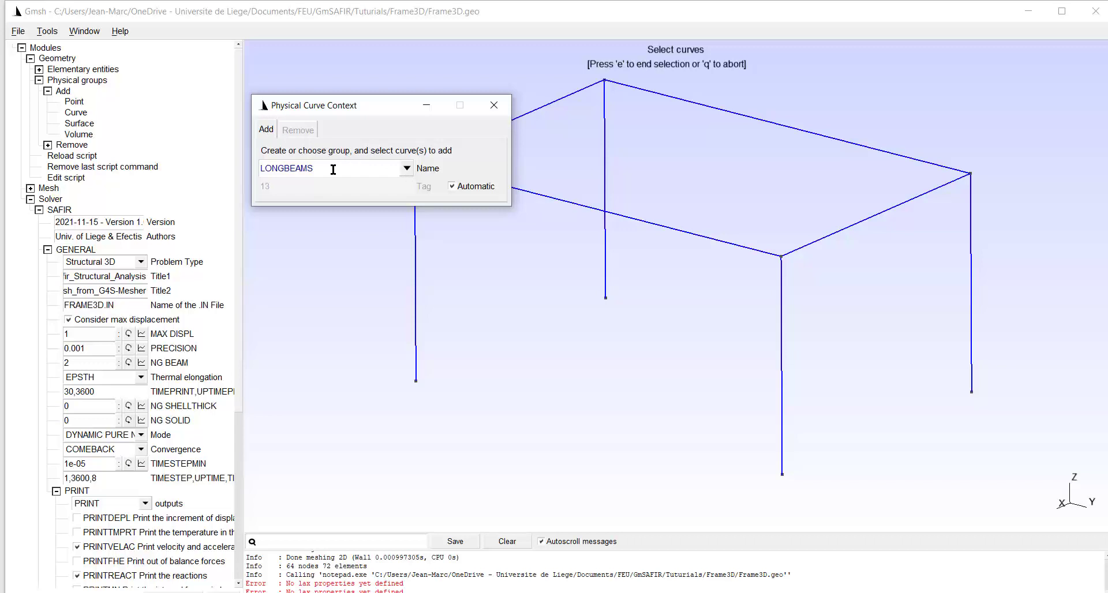
pyautogui.moveTo(333, 170); pyautogui.dragTo(233, 168)
pyautogui.write('LOAD11')
pyautogui.click(415, 284)
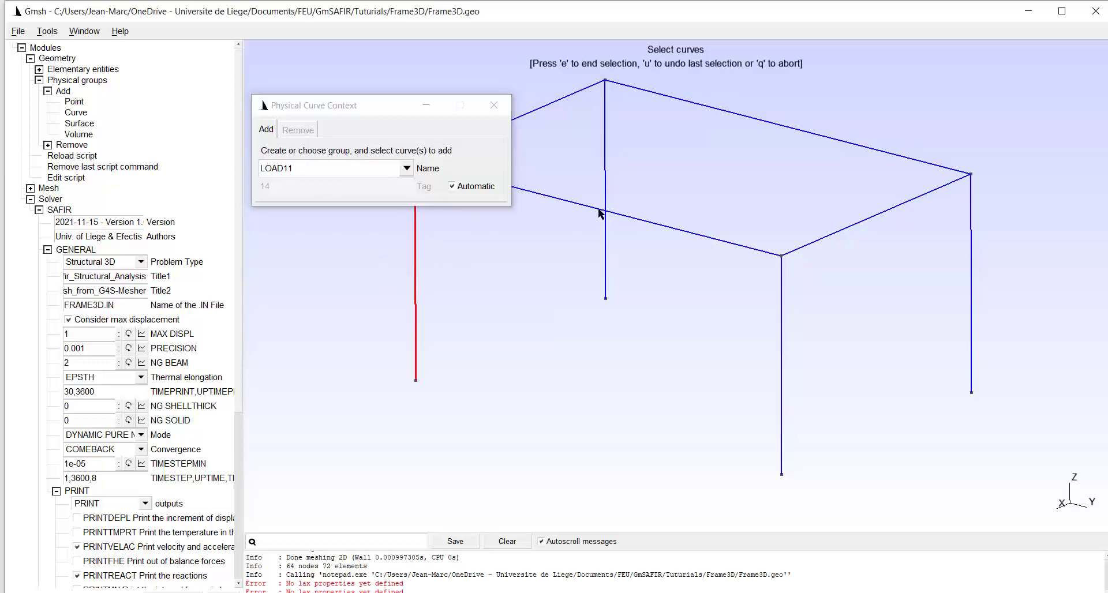
pyautogui.click(605, 166)
pyautogui.click(971, 314)
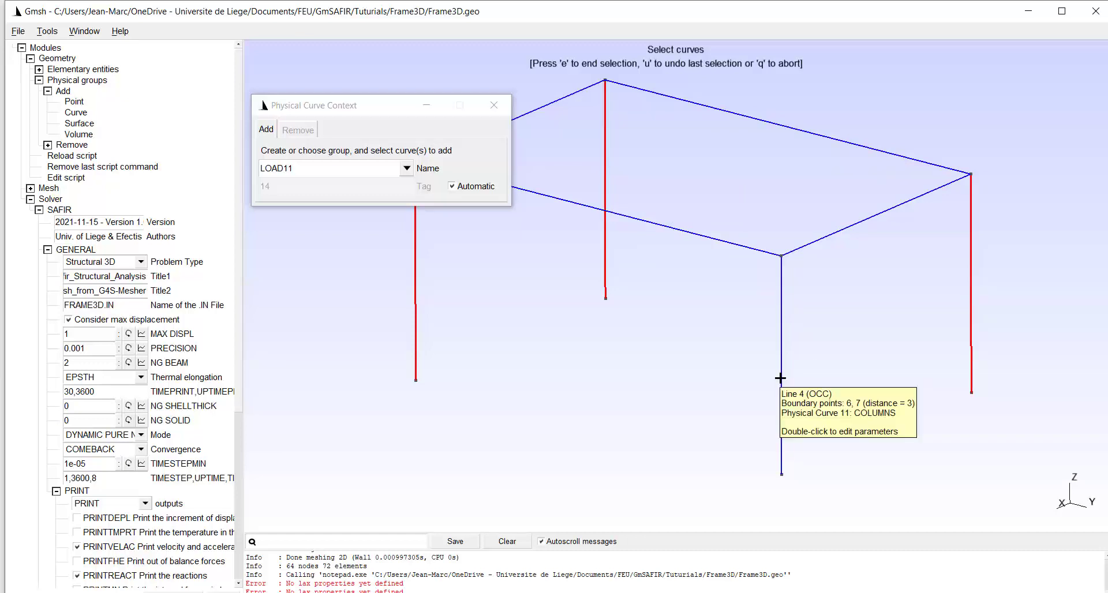
pyautogui.click(780, 378)
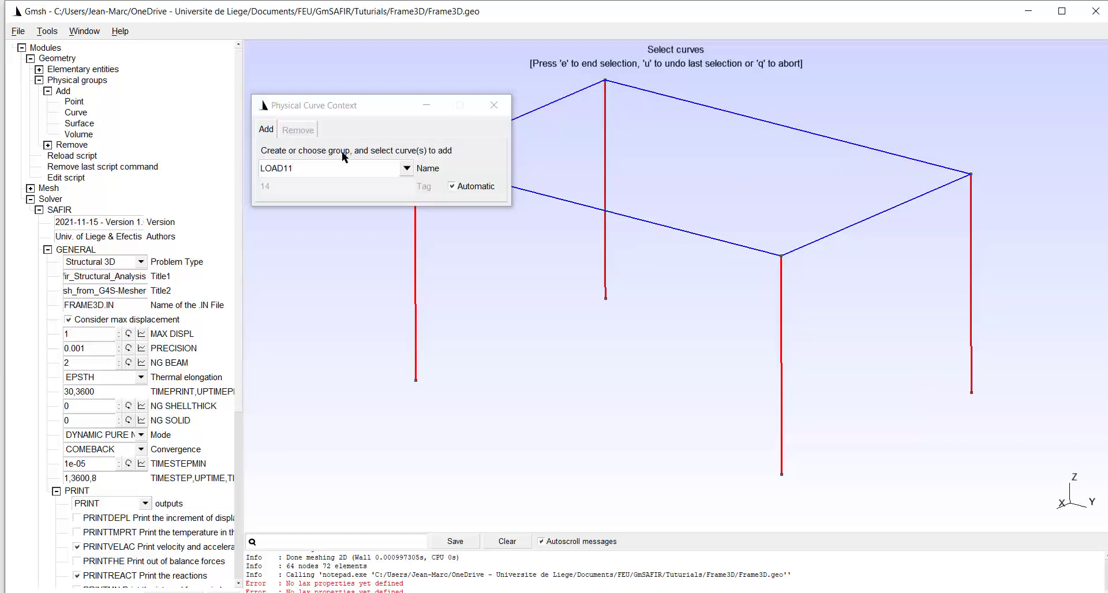
pyautogui.press('e')
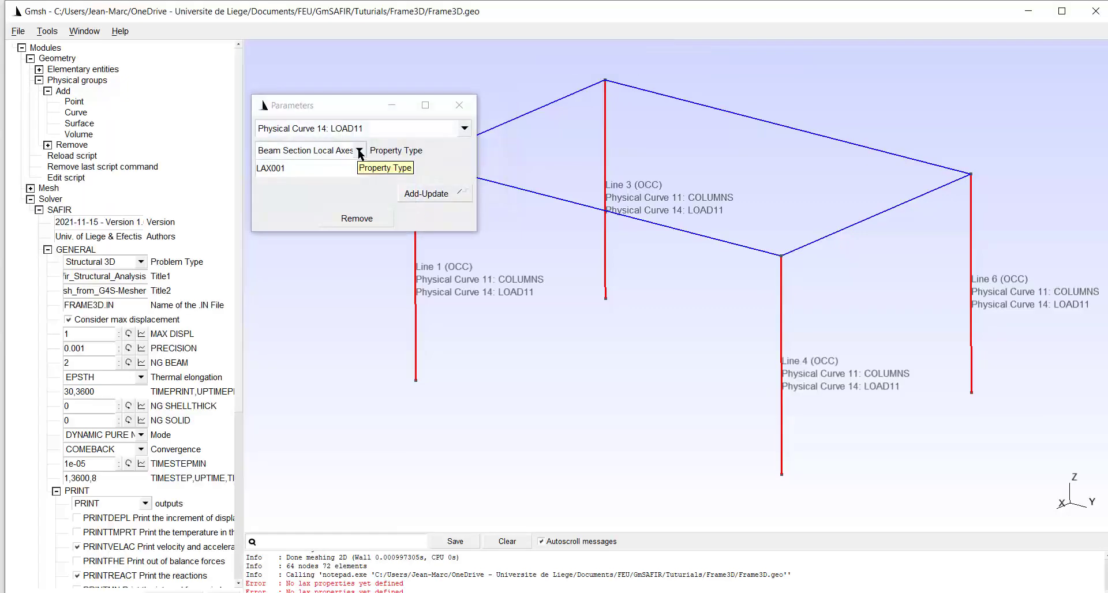
# - Apply a uniformly distributed beam load to LOAD11 with Z pressure -1550 and close the parameters
pyautogui.click(359, 151)
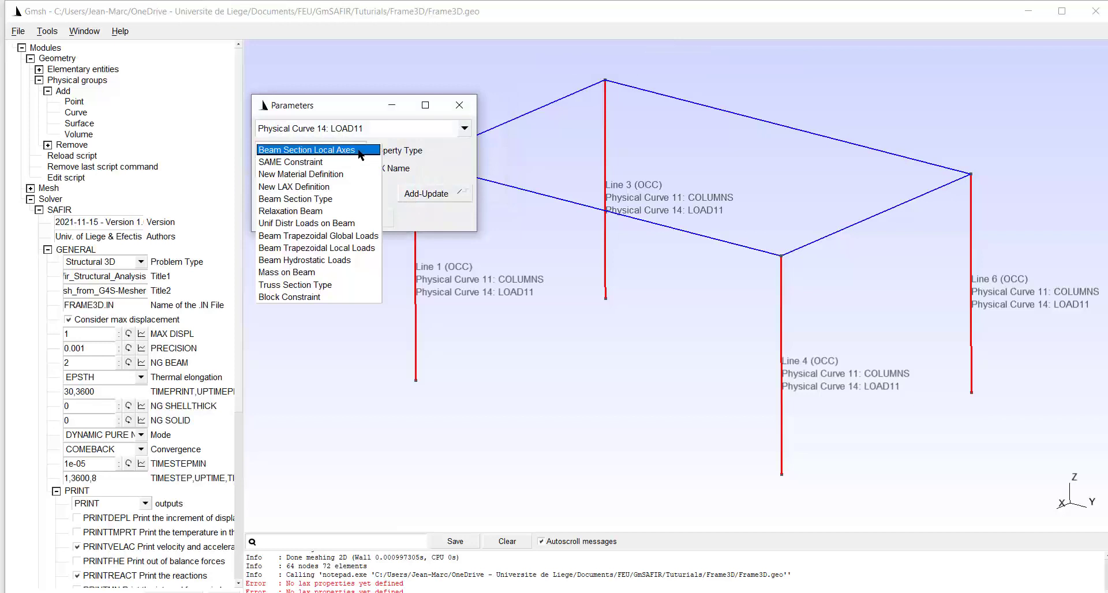
pyautogui.click(302, 226)
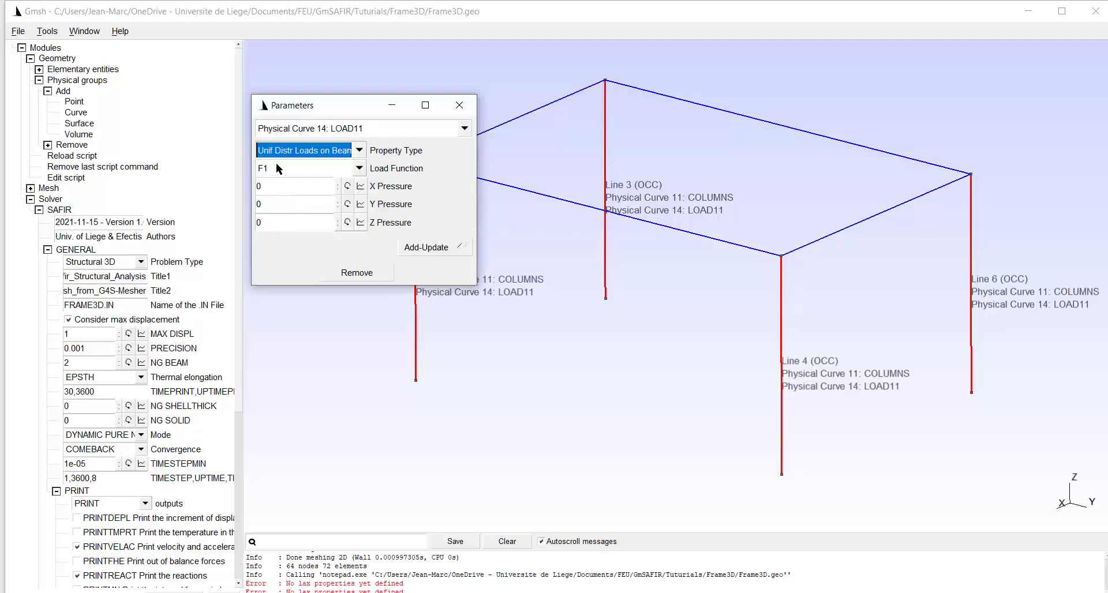
pyautogui.click(274, 225)
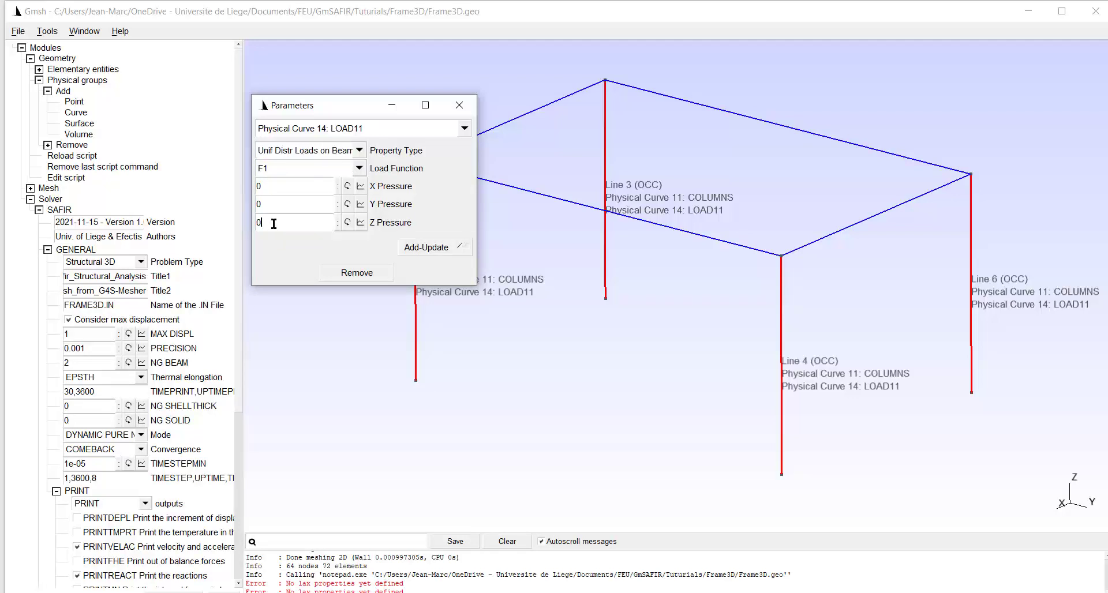
pyautogui.press('BackSpace')
pyautogui.write('-1550')
pyautogui.click(424, 247)
pyautogui.click(461, 105)
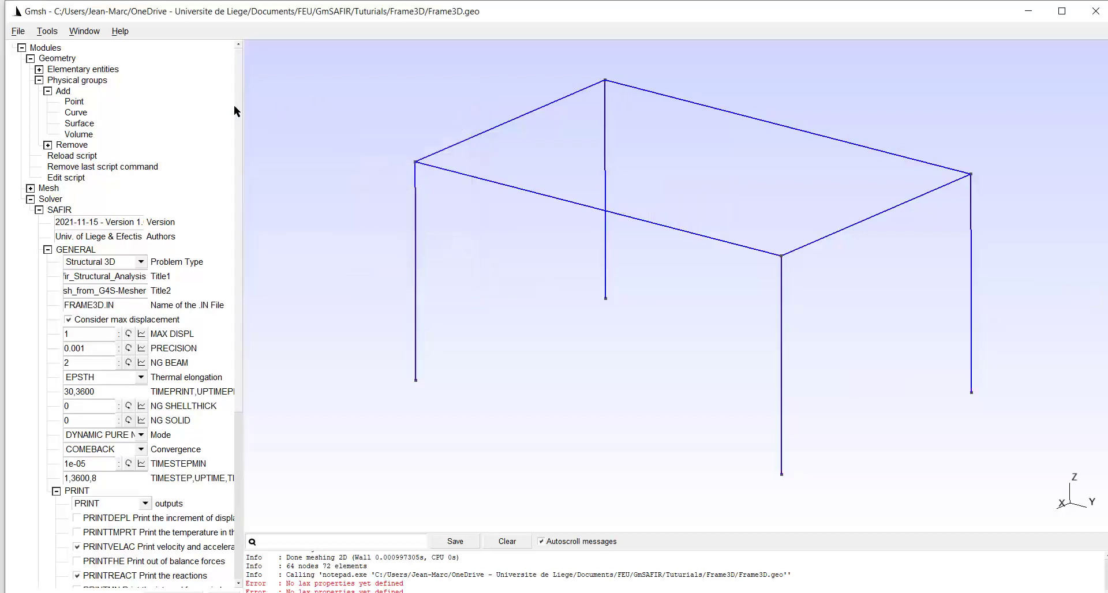
# - Create a physical curve group named LOAD12 from the four horizontal beams of the frame
pyautogui.click(73, 112)
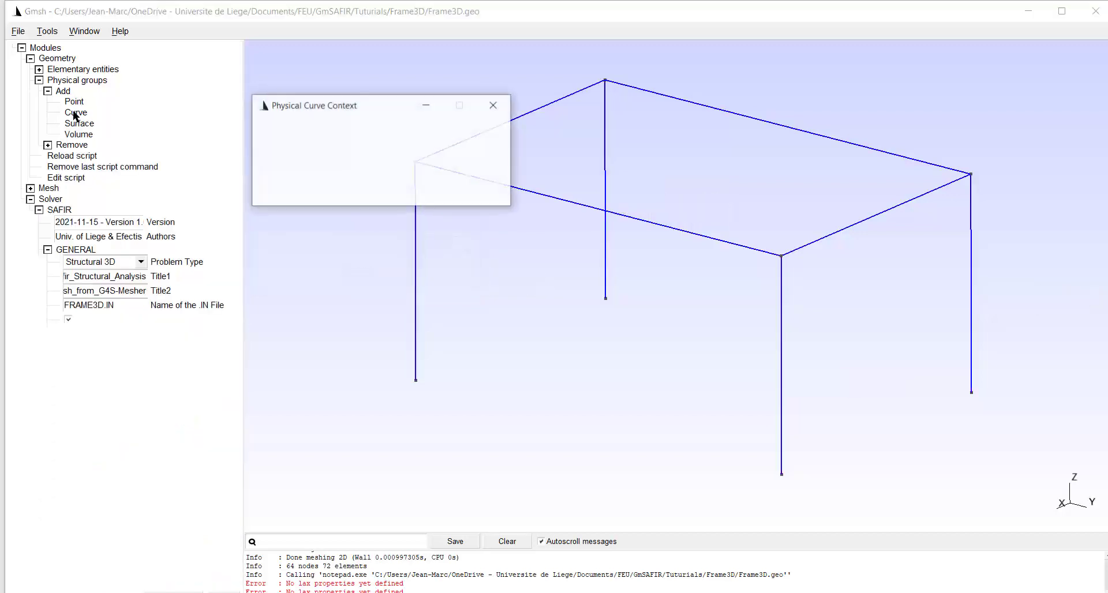
pyautogui.press('BackSpace')
pyautogui.write('2')
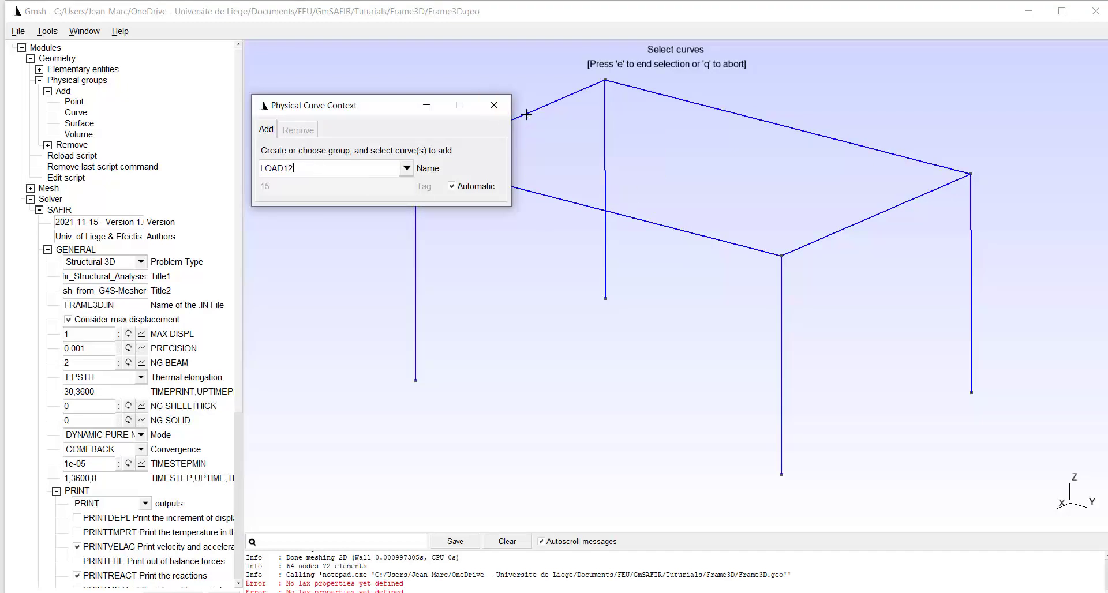
pyautogui.click(545, 105)
pyautogui.click(719, 111)
pyautogui.click(859, 223)
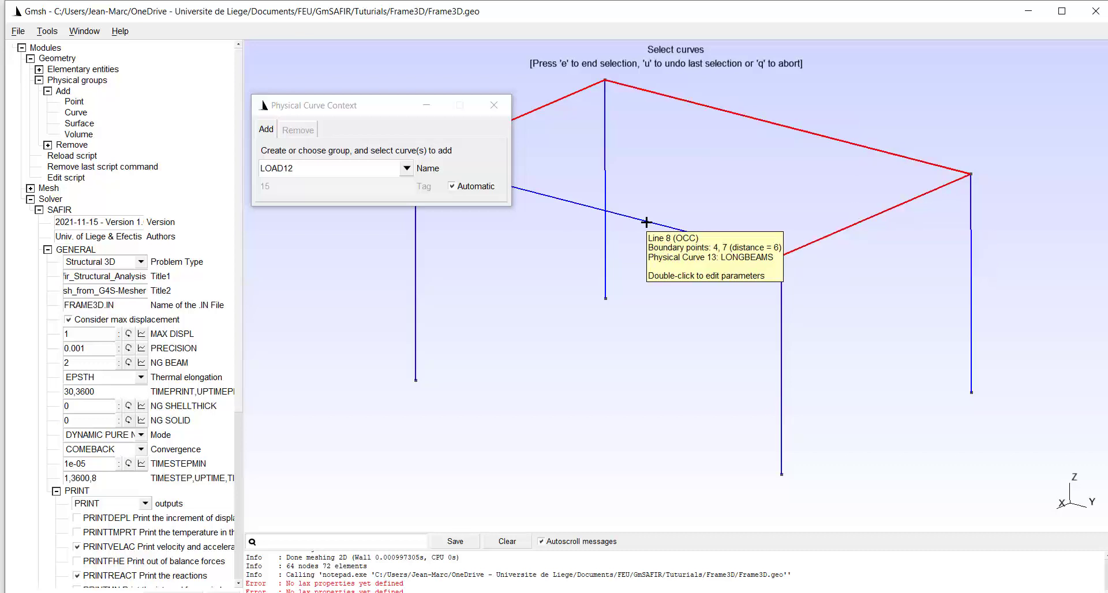
pyautogui.click(615, 215)
pyautogui.press('e')
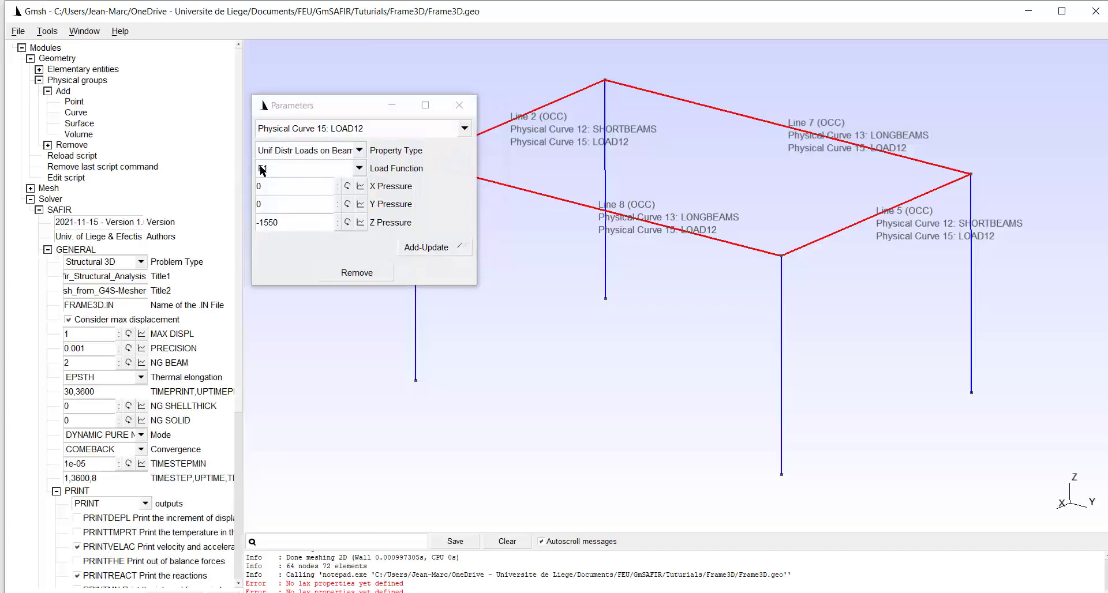
# - Apply a uniformly distributed load to LOAD12 with Z pressure -1220 and close the parameters
pyautogui.click(271, 222)
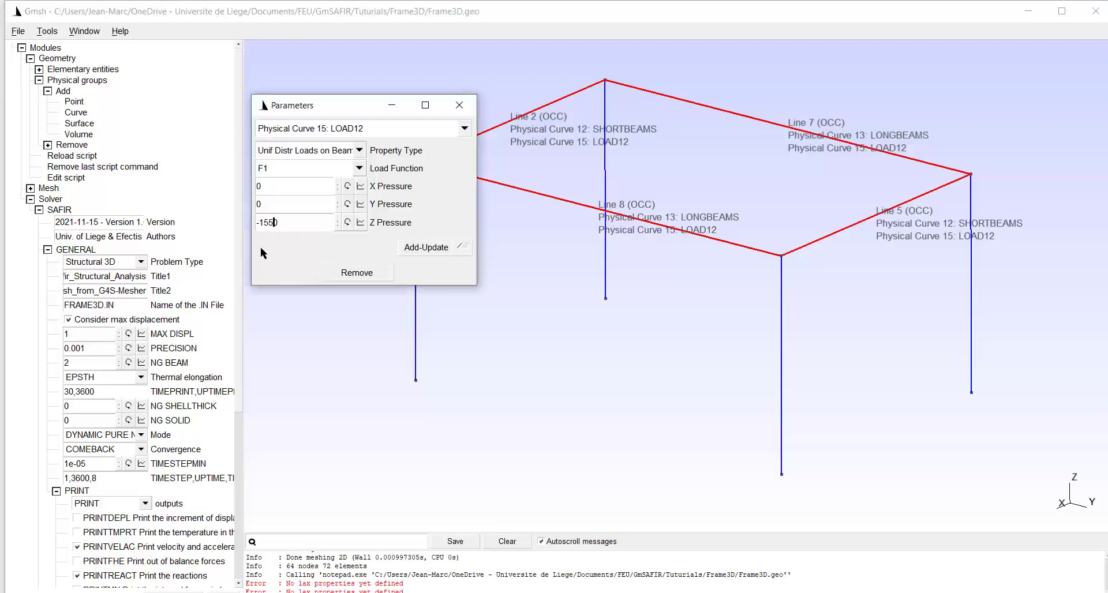
pyautogui.press('BackSpace')
pyautogui.press('BackSpace')
pyautogui.write('1')
pyautogui.write('1')
pyautogui.press('BackSpace')
pyautogui.press('BackSpace')
pyautogui.write('22')
pyautogui.click(413, 249)
pyautogui.click(459, 105)
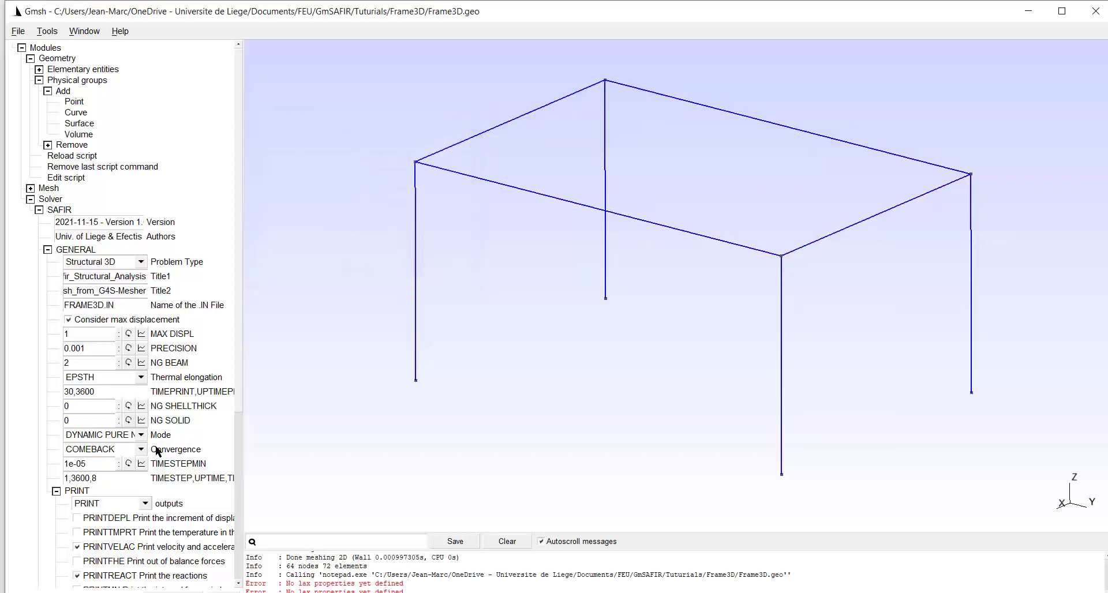
# - Display the loads on the frame and check the values on the columns and beams
pyautogui.scroll(-5, 116, 485)
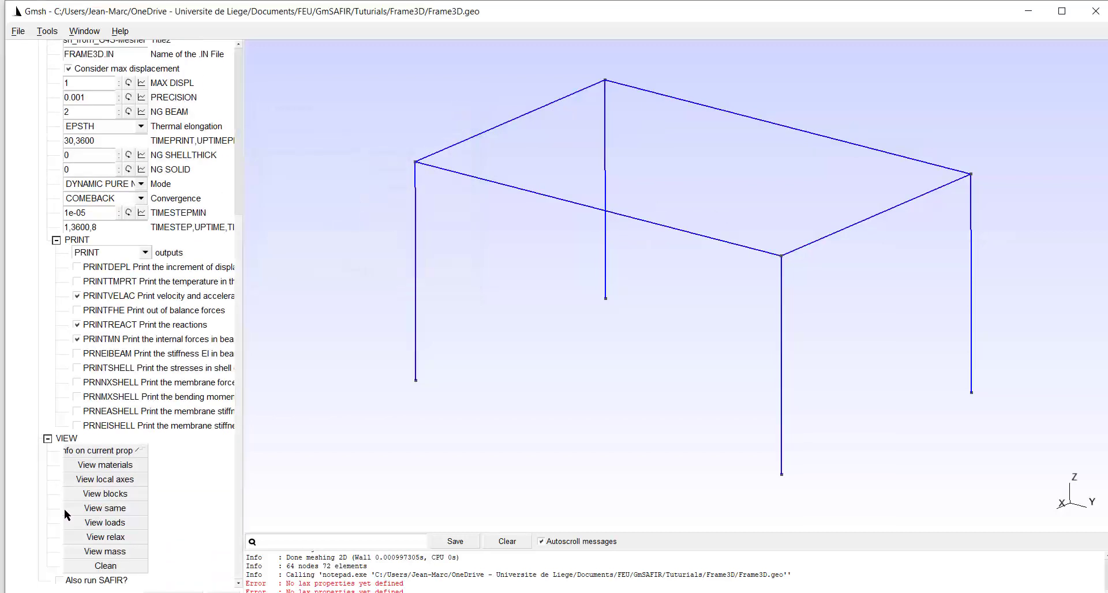
pyautogui.click(114, 524)
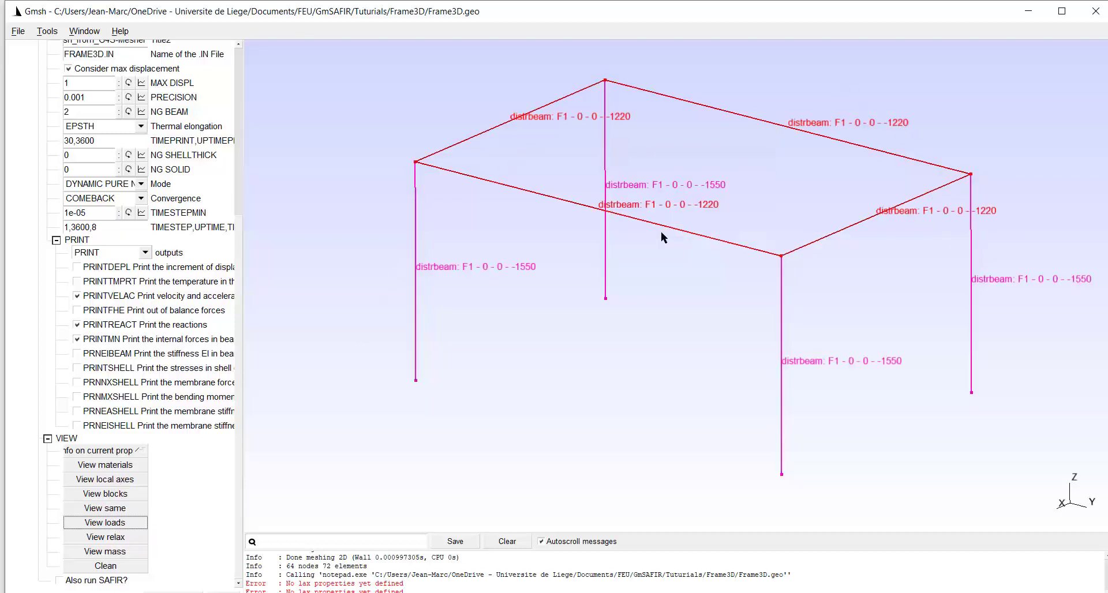
pyautogui.moveTo(661, 231); pyautogui.dragTo(620, 285)
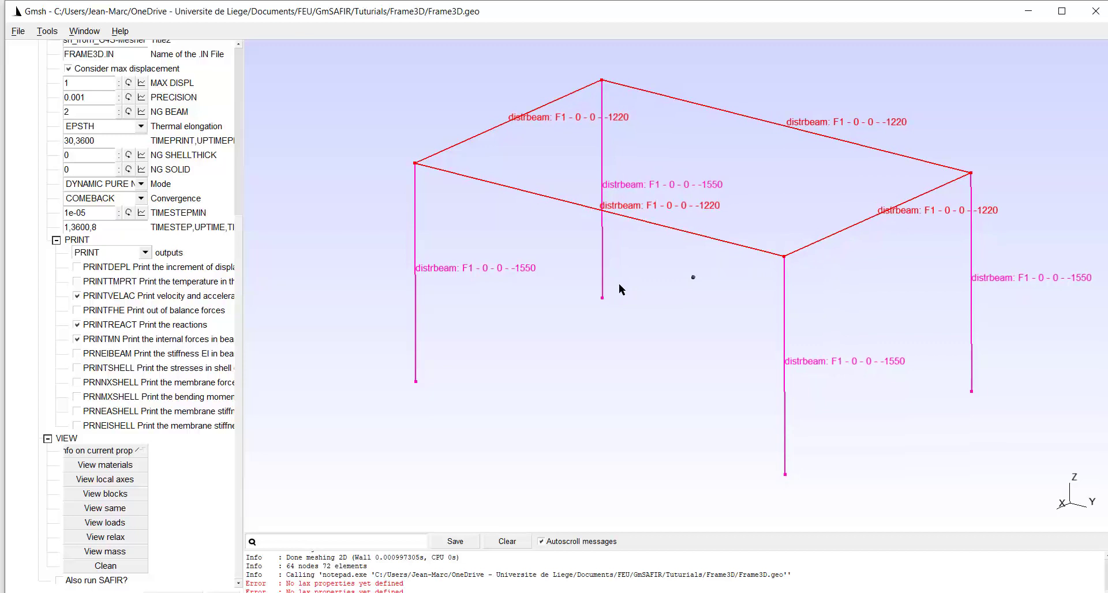
# - Create a physical curve group named LOAD21 from the short beam Line 2
pyautogui.scroll(7, 145, 265)
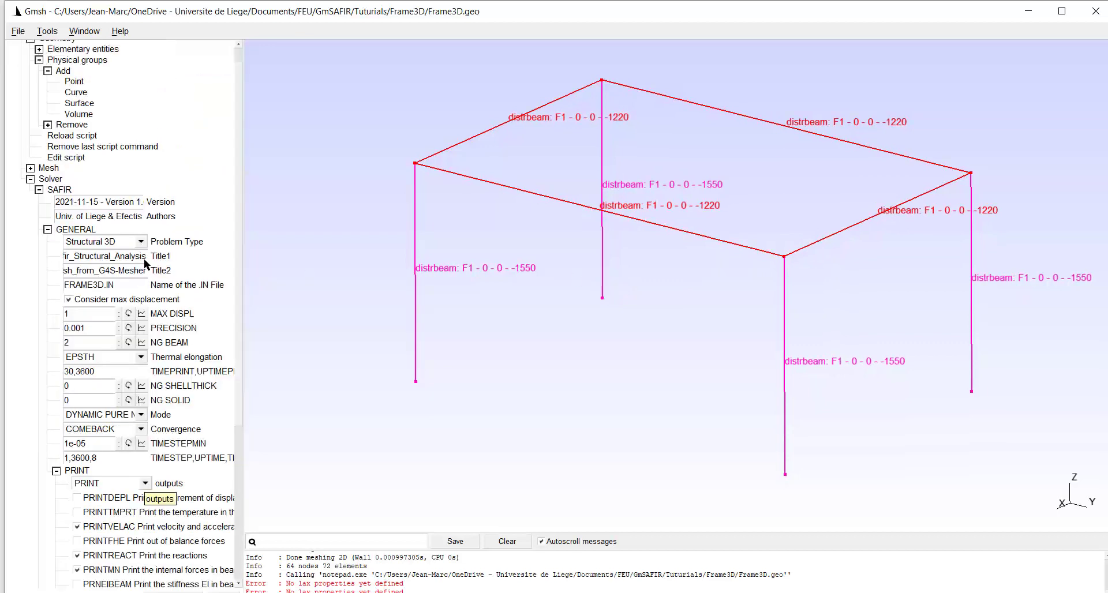
pyautogui.scroll(1, 146, 264)
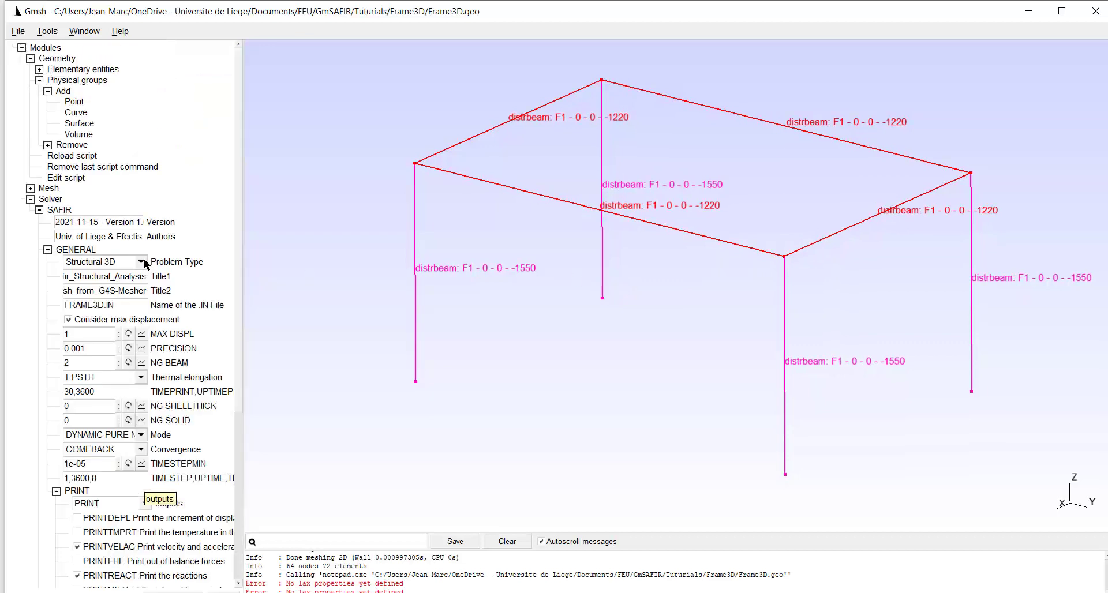
pyautogui.click(70, 115)
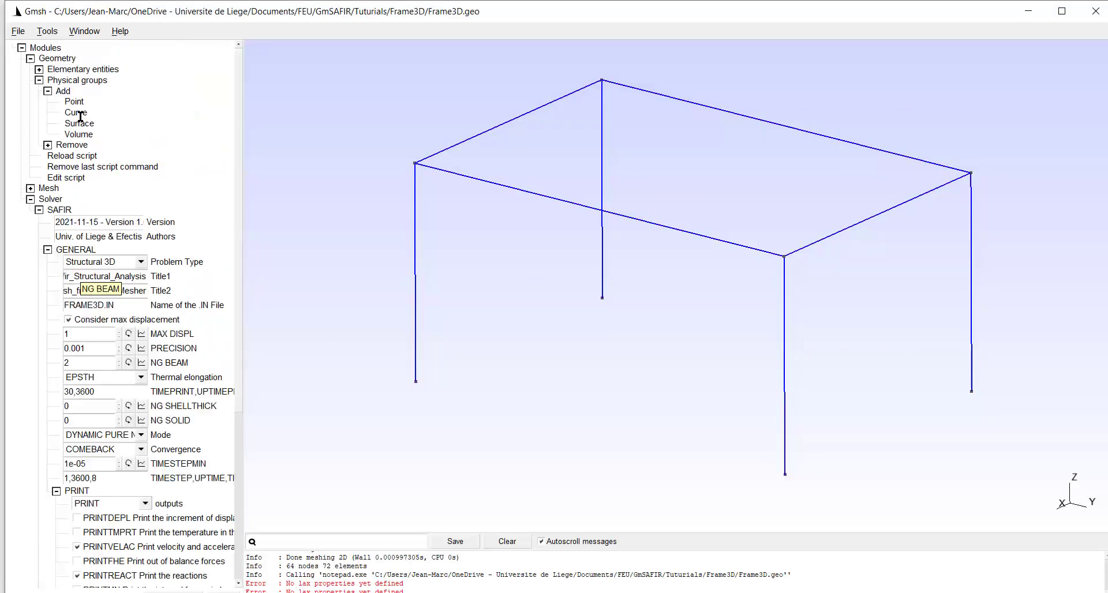
pyautogui.click(78, 114)
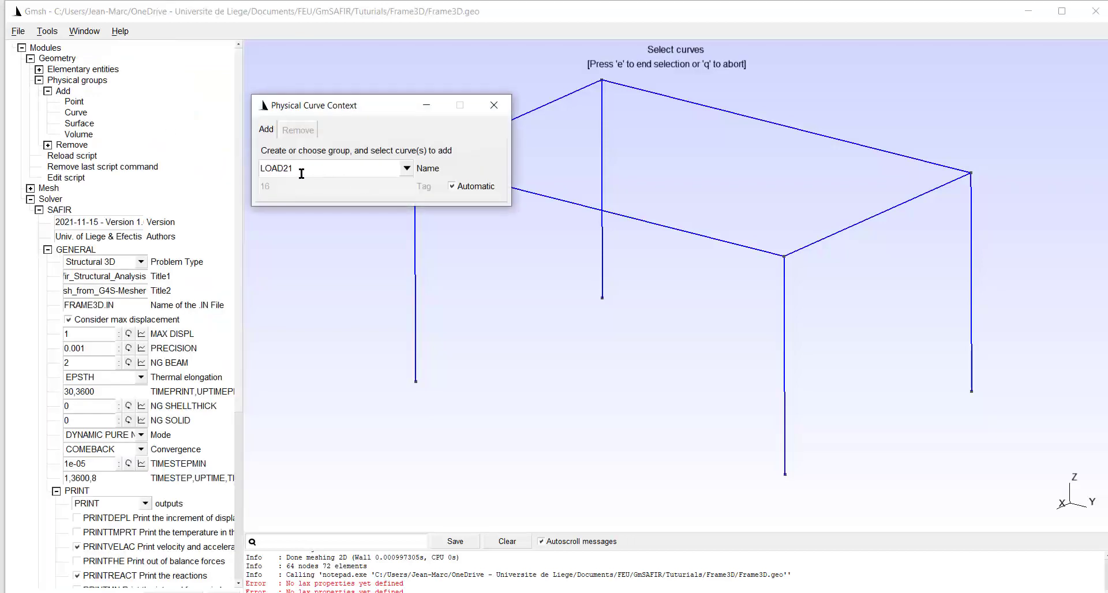
pyautogui.click(560, 98)
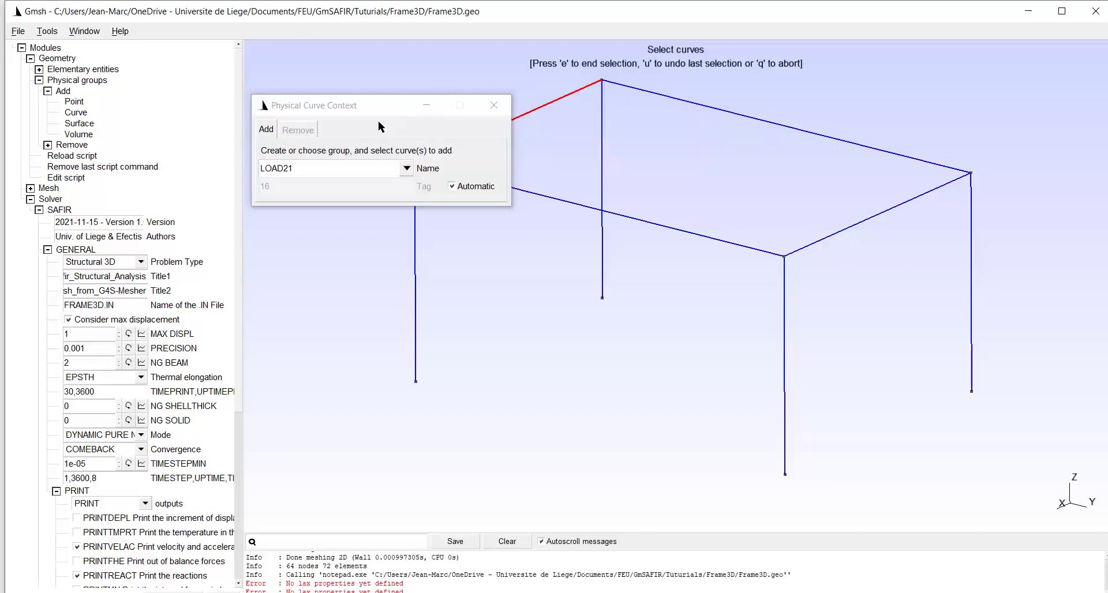
pyautogui.press('e')
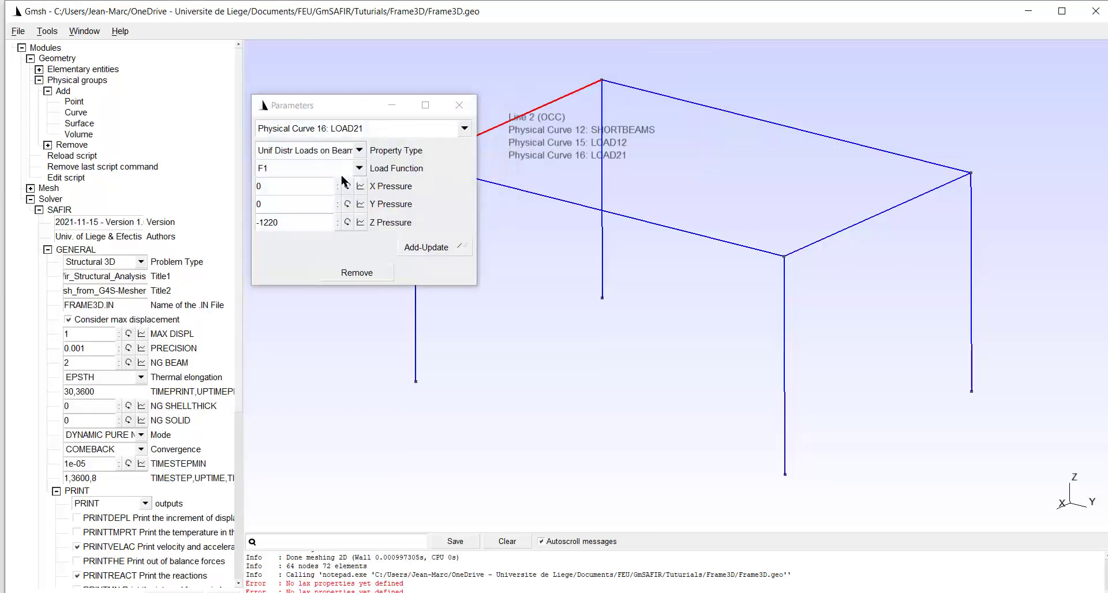
# - Set the LOAD21 distributed load to load function FLOAD with Y pressure 2500
pyautogui.click(358, 168)
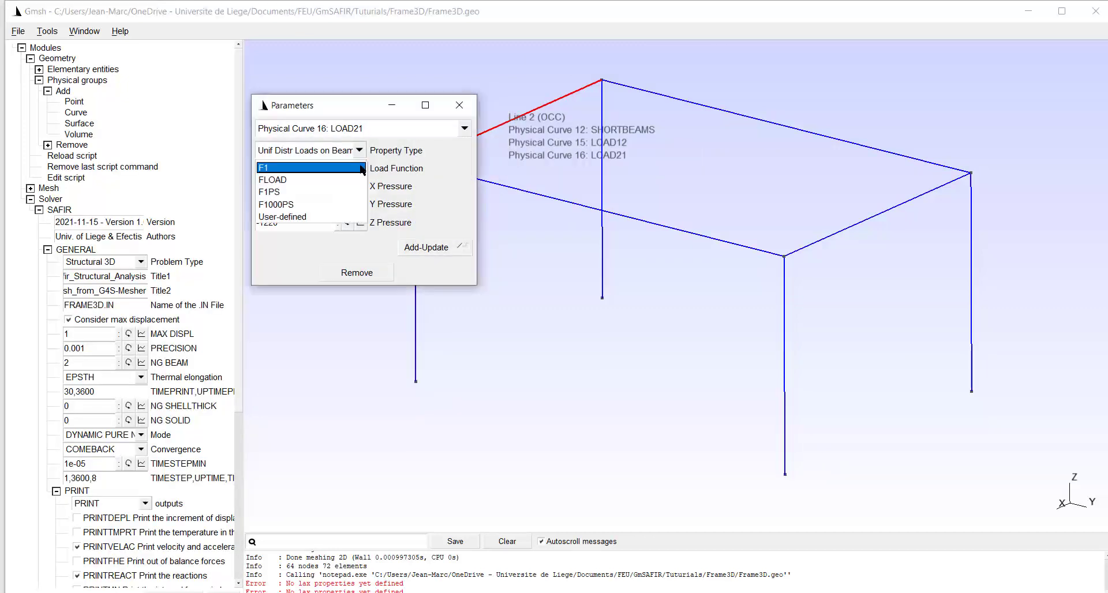
pyautogui.click(311, 180)
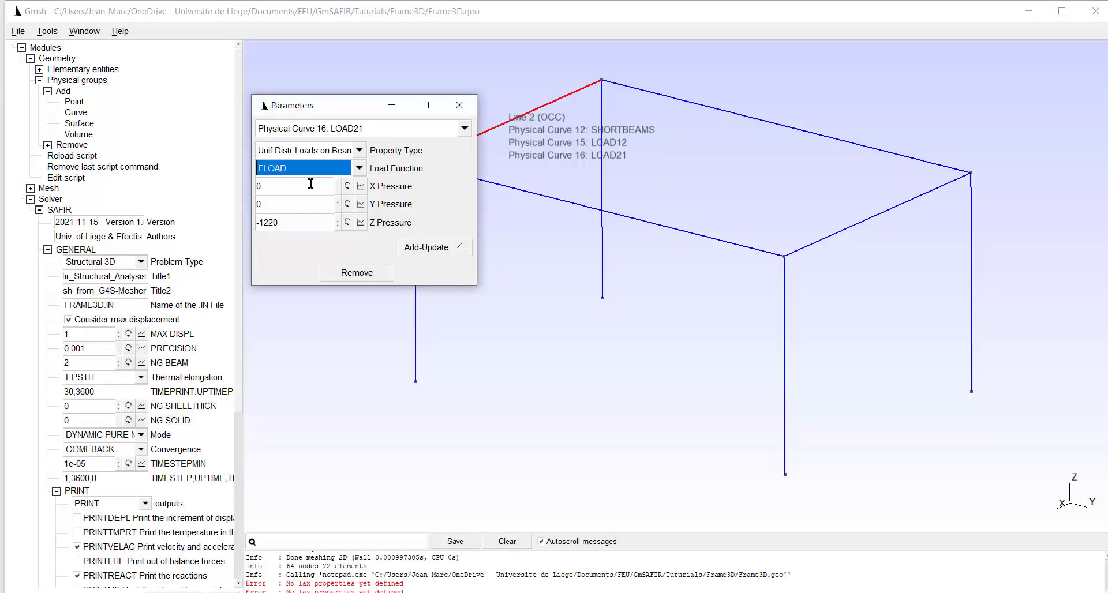
pyautogui.click(269, 203)
pyautogui.press('BackSpace')
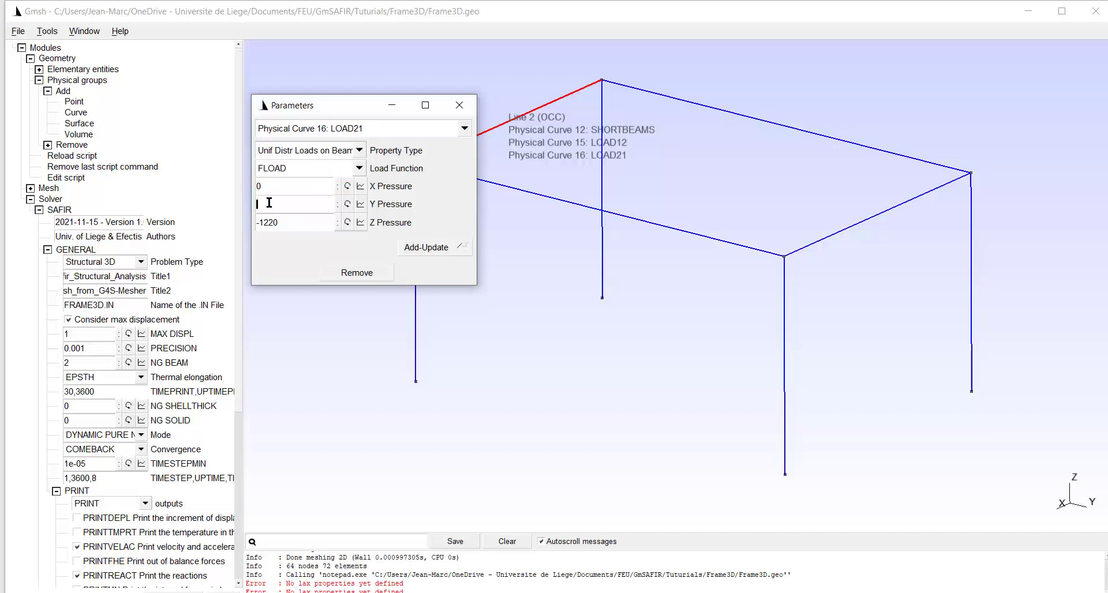
pyautogui.press('Num_Lock')
pyautogui.write('2500')
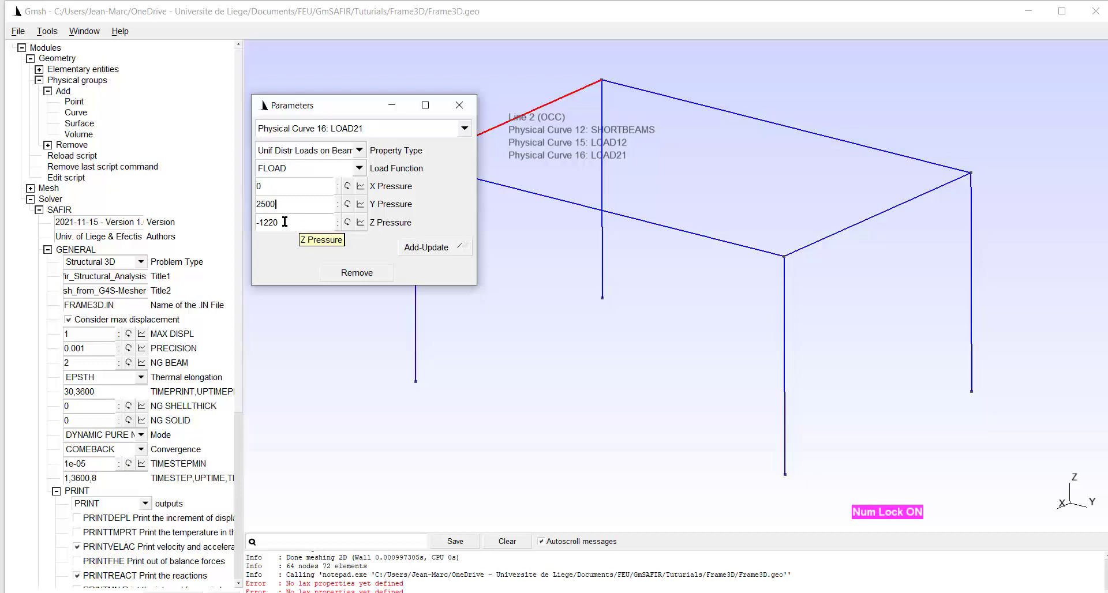
# - Set the Z pressure of LOAD21 to -2000, add the load and close the parameters
pyautogui.click(284, 222)
pyautogui.press('Return')
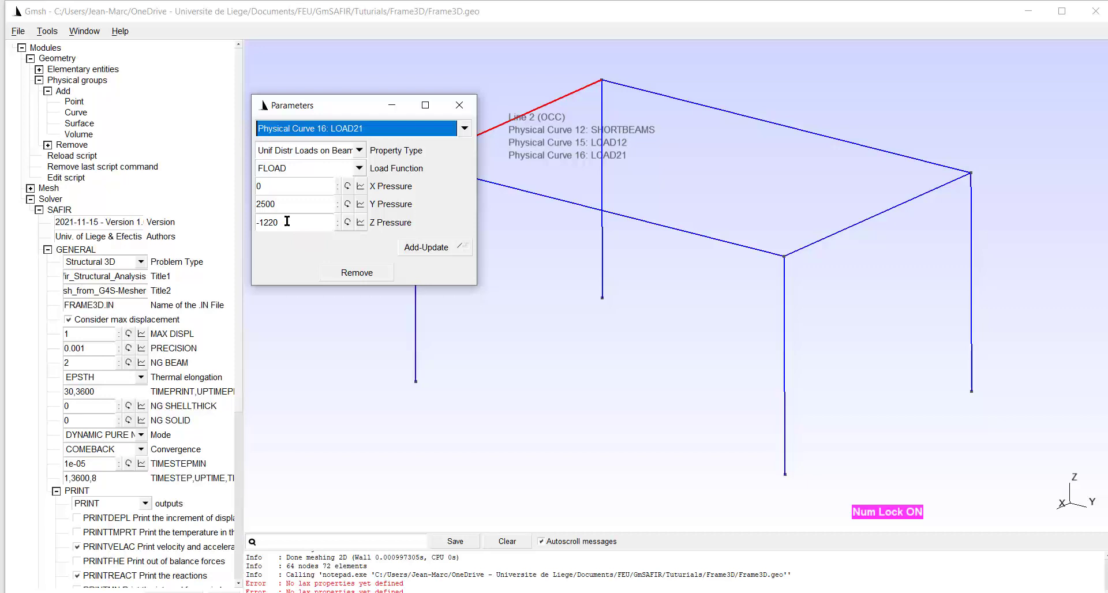
pyautogui.click(287, 221)
pyautogui.press('BackSpace')
pyautogui.press('BackSpace')
pyautogui.press('BackSpace')
pyautogui.press('BackSpace')
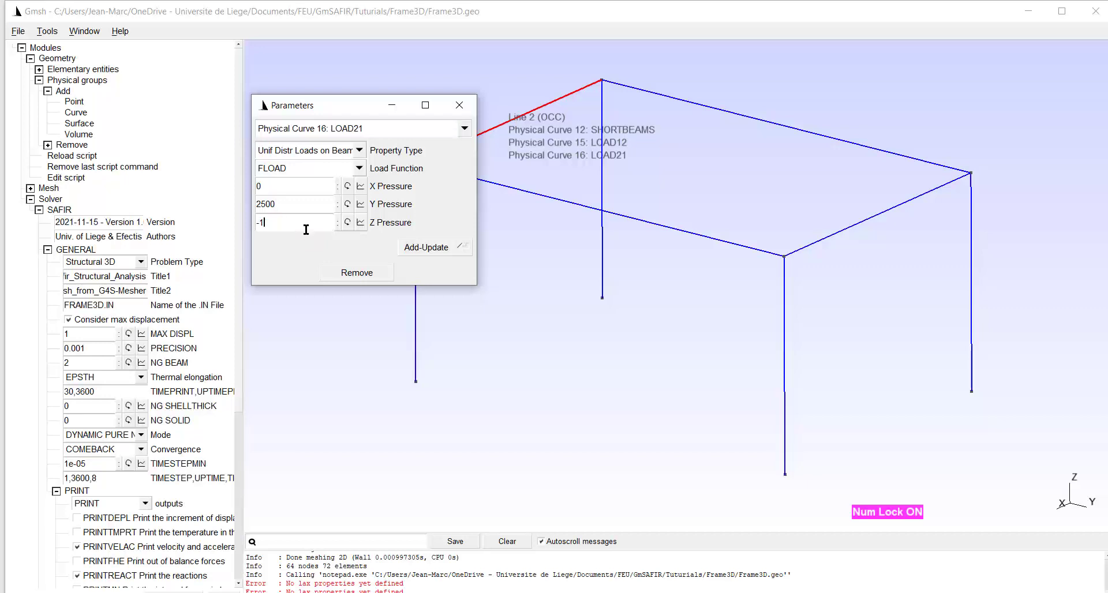
pyautogui.write('2000')
pyautogui.click(425, 247)
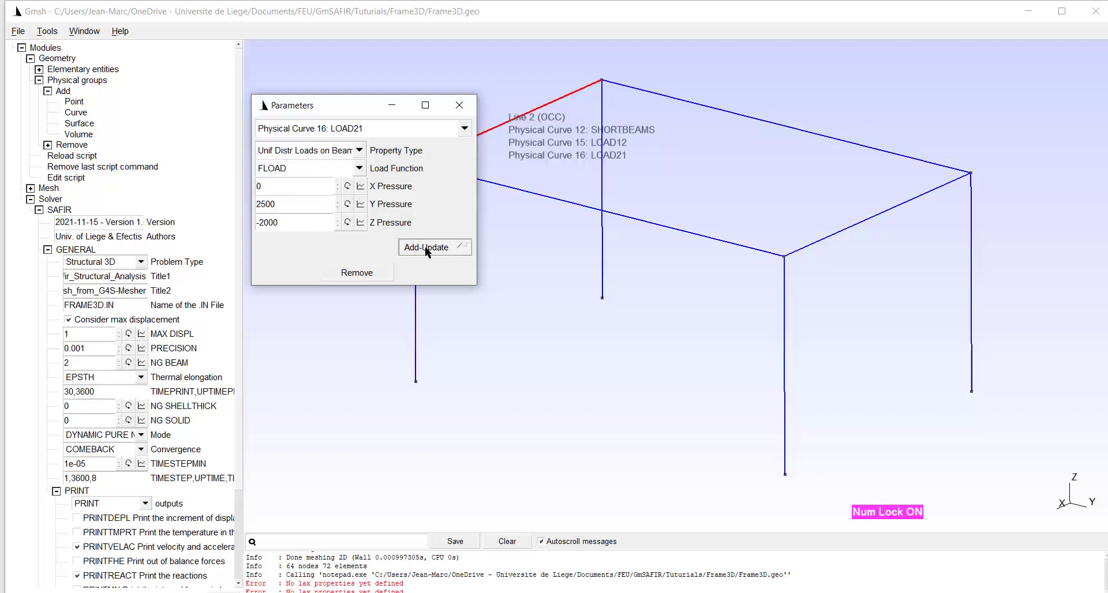
pyautogui.click(462, 109)
# - Create a physical curve group named LOAD22 from the other short beam, Line 5
pyautogui.click(81, 114)
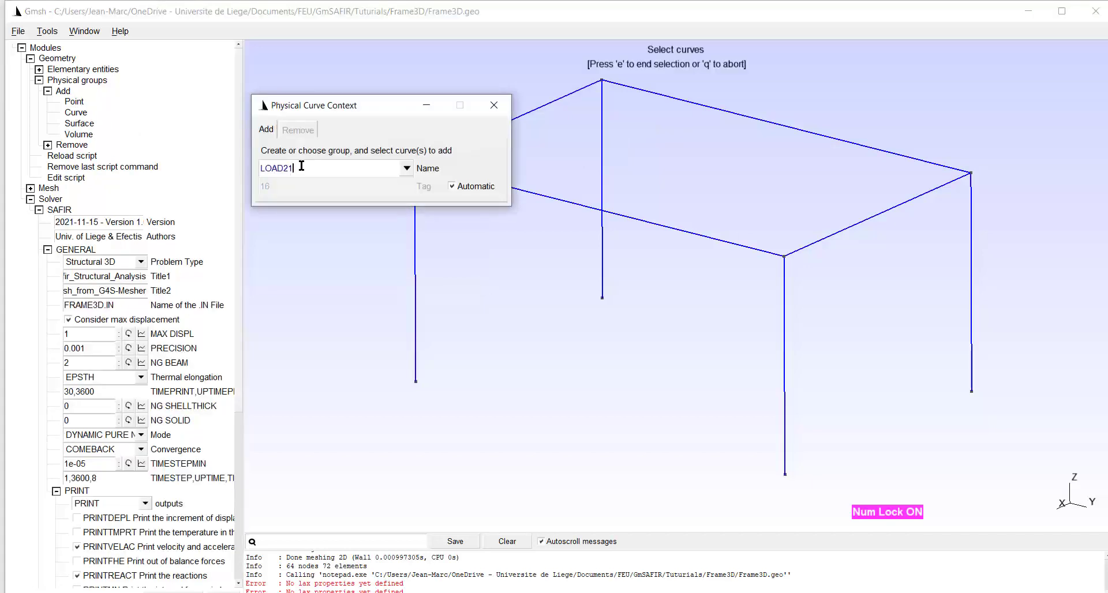
pyautogui.press('BackSpace')
pyautogui.write('2')
pyautogui.click(850, 231)
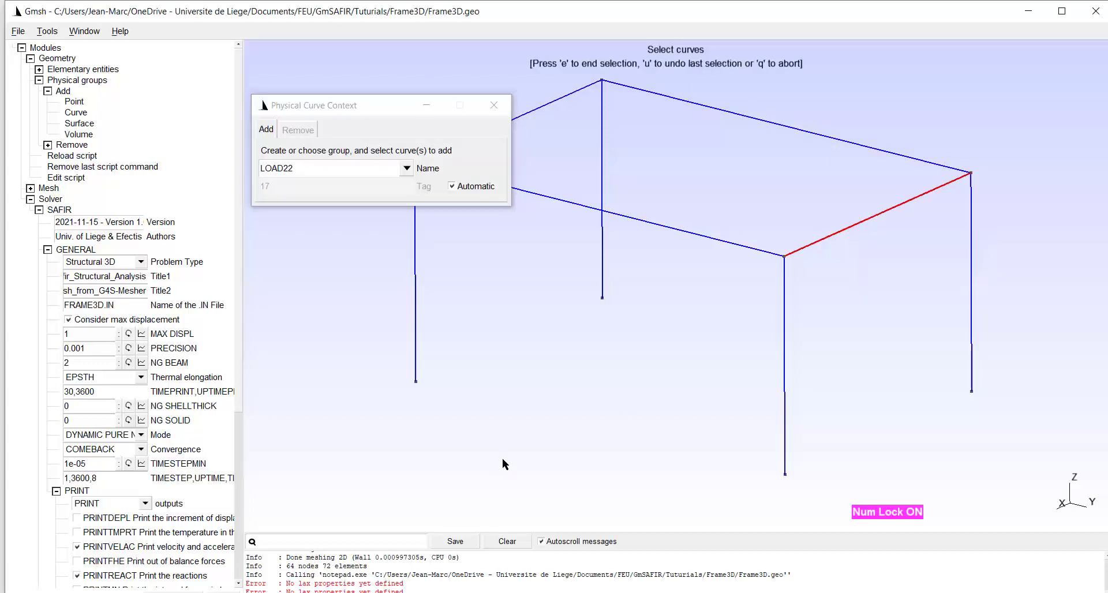
pyautogui.press('e')
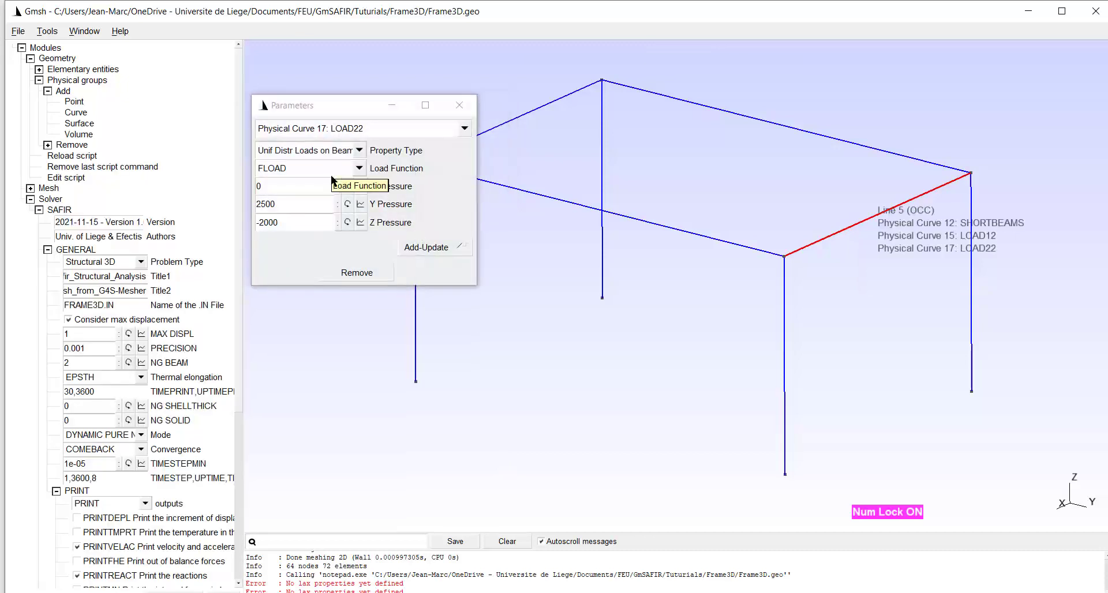
# - Set the Y pressure of LOAD22 to 1900, add the distributed load and close the parameters
pyautogui.click(281, 204)
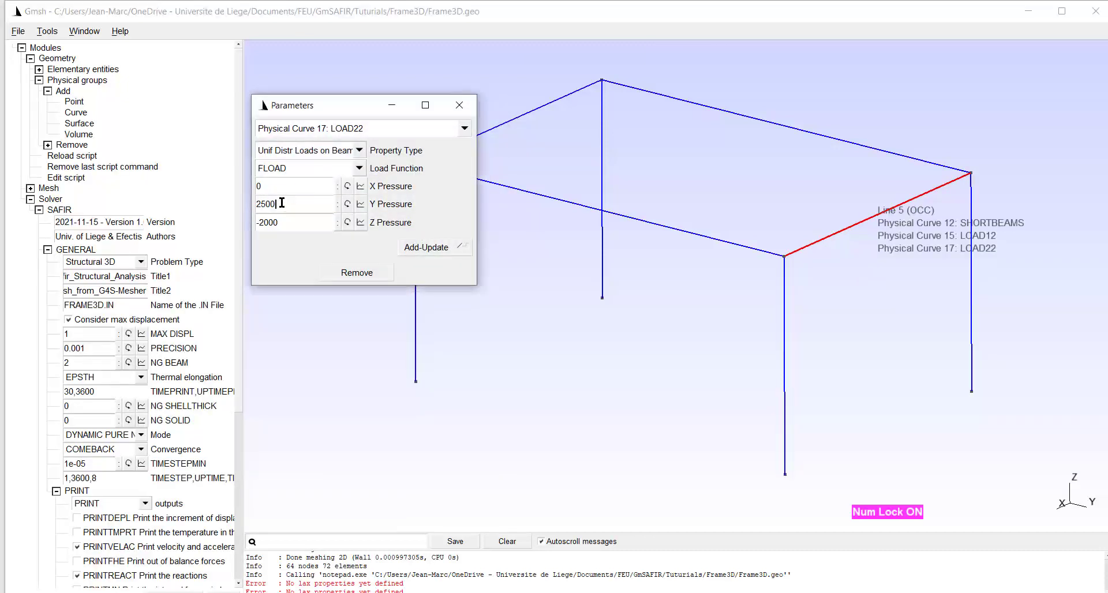
pyautogui.press('BackSpace')
pyautogui.press('BackSpace')
pyautogui.press('BackSpace')
pyautogui.press('BackSpace')
pyautogui.write('1900')
pyautogui.click(418, 249)
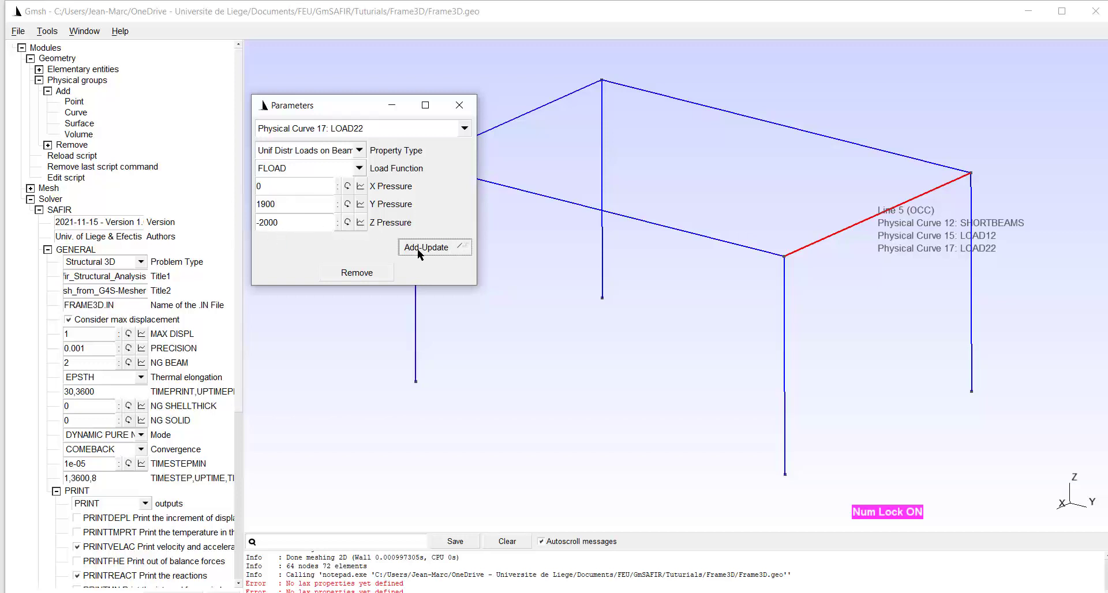
pyautogui.click(451, 113)
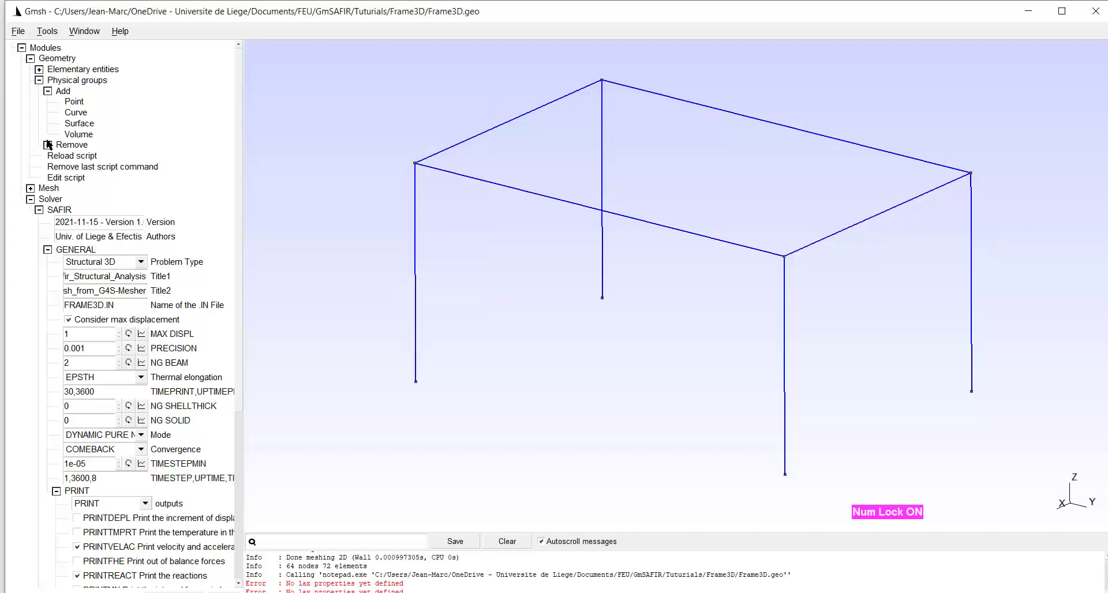
# - Create a physical curve group named LOAD23 from the two long beams, Line 7 and Line 8
pyautogui.click(75, 112)
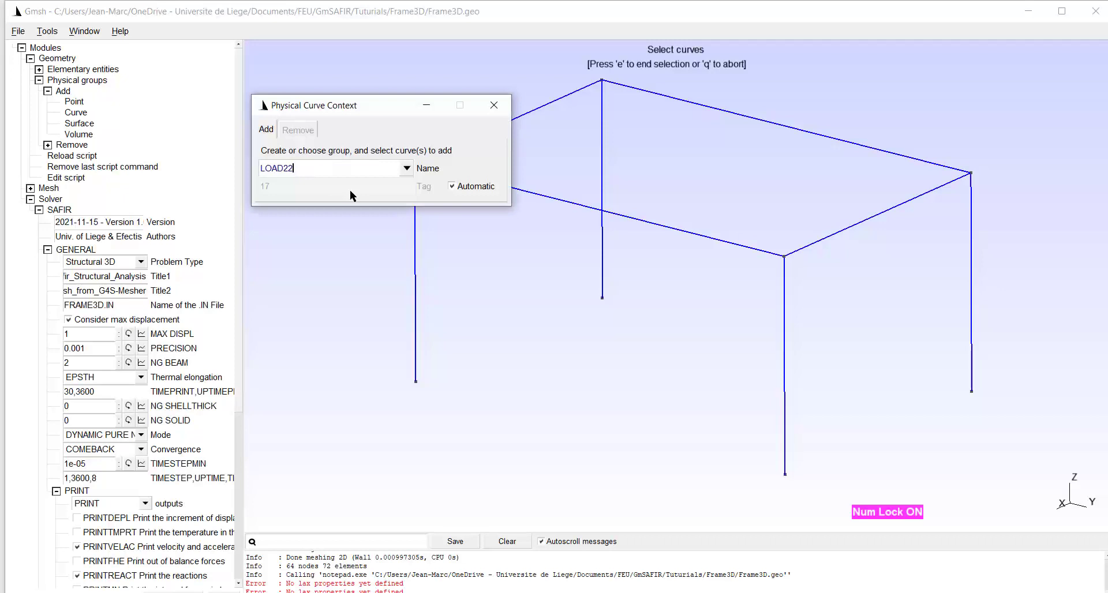
pyautogui.press('BackSpace')
pyautogui.write('3')
pyautogui.click(788, 130)
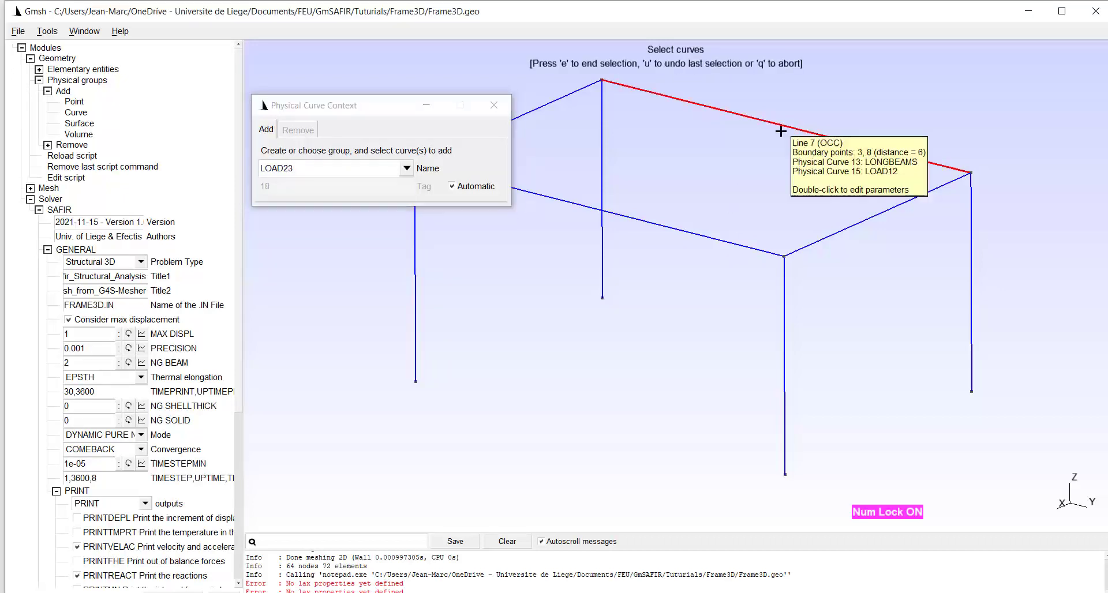
pyautogui.click(627, 218)
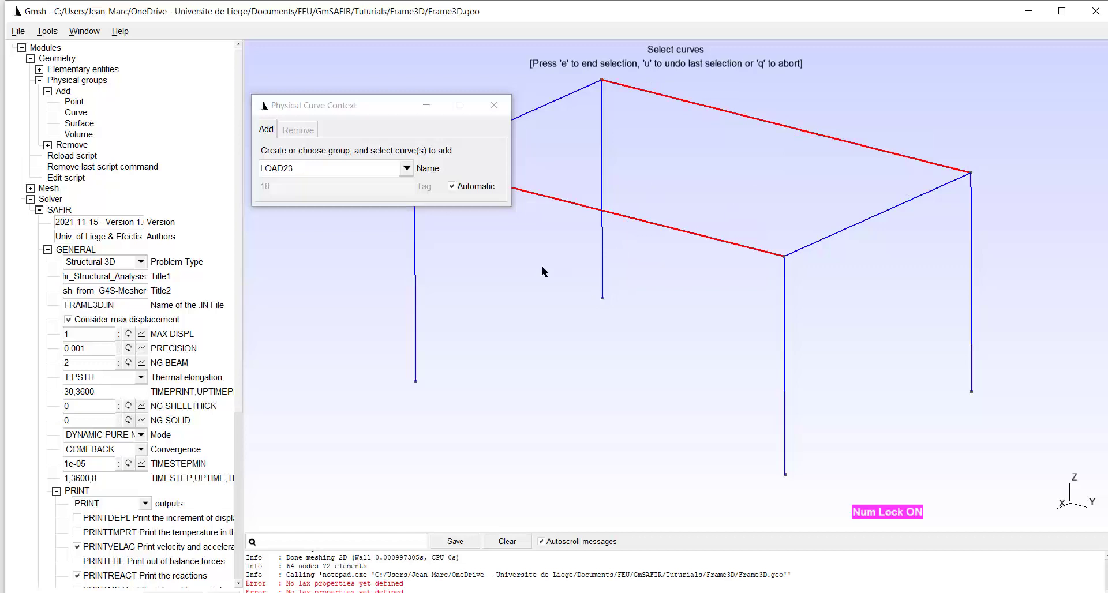
pyautogui.press('e')
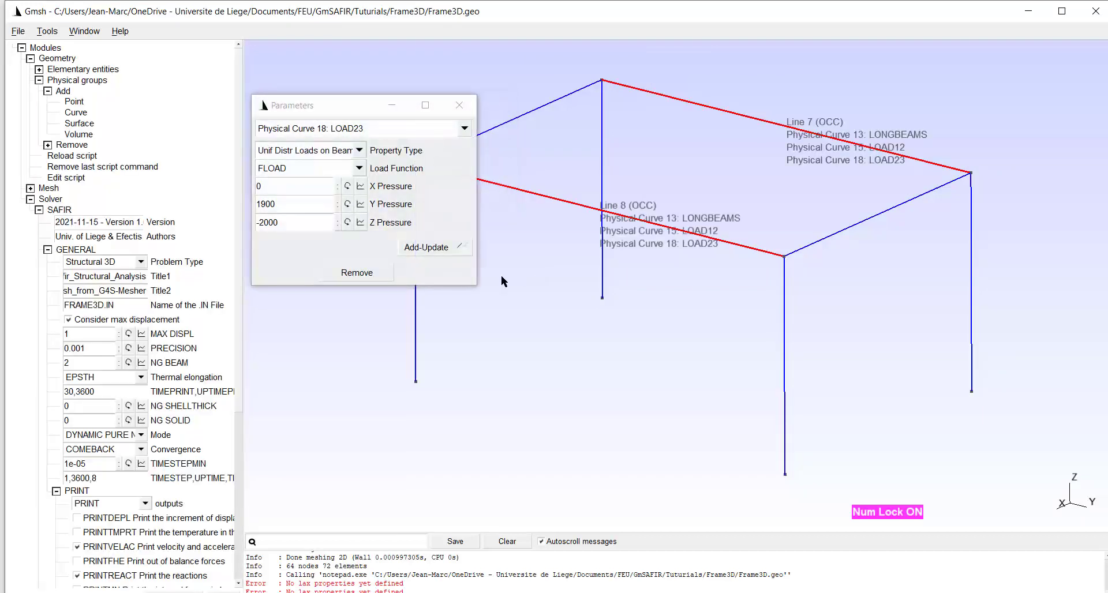
# - Set the Y pressure of the LOAD23 distributed load to 0
pyautogui.click(293, 203)
pyautogui.press('BackSpace')
pyautogui.press('BackSpace')
pyautogui.press('BackSpace')
pyautogui.press('BackSpace')
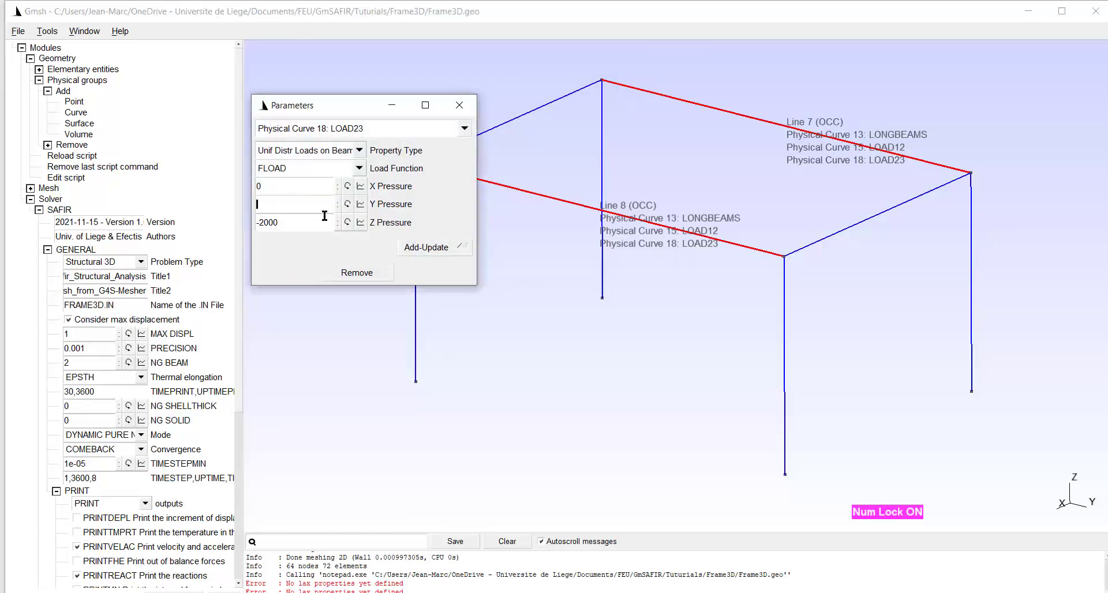
pyautogui.write('0')
pyautogui.press('Return')
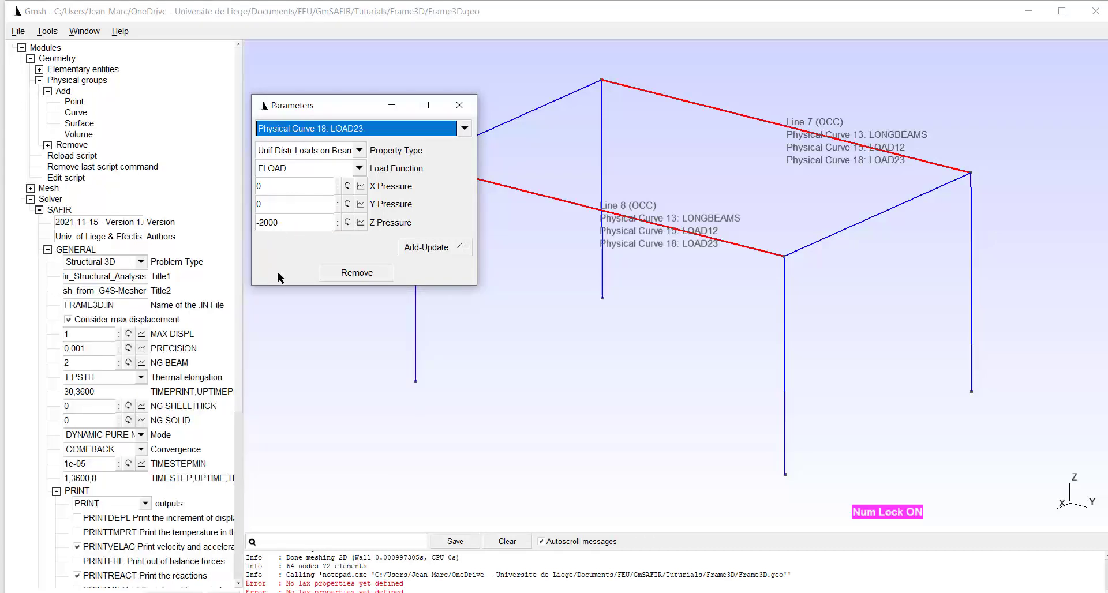
# - Set the Z pressure of LOAD23 to -5000, add the distributed load and close the parameters
pyautogui.click(261, 223)
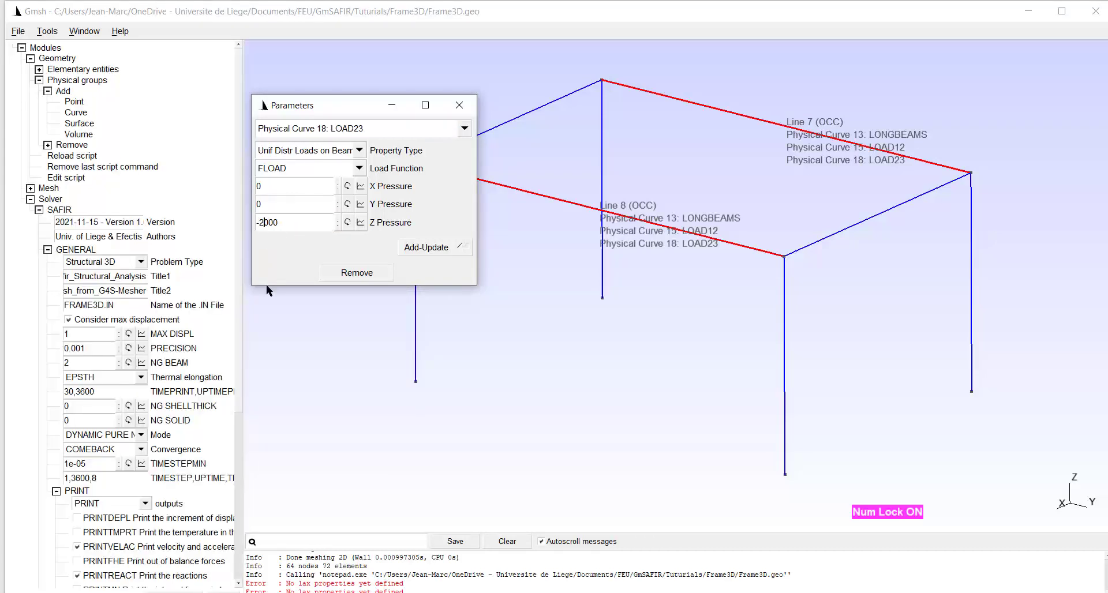
pyautogui.press('BackSpace')
pyautogui.write('5')
pyautogui.click(414, 245)
pyautogui.click(460, 105)
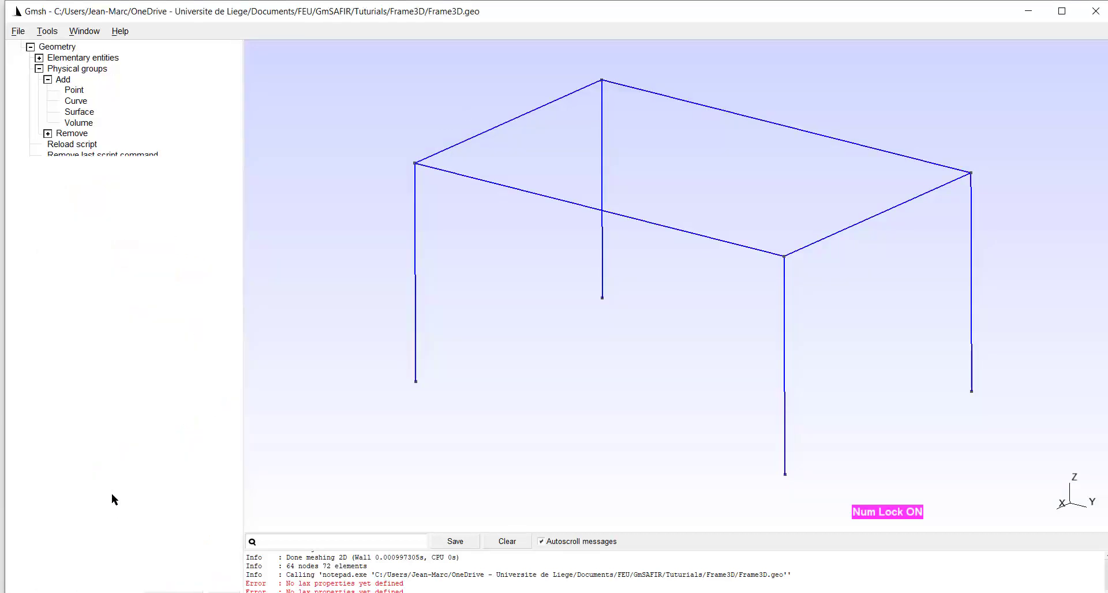
# - Display the loads on the frame and examine the distributed load labels on the beams and columns
pyautogui.scroll(-10, 84, 481)
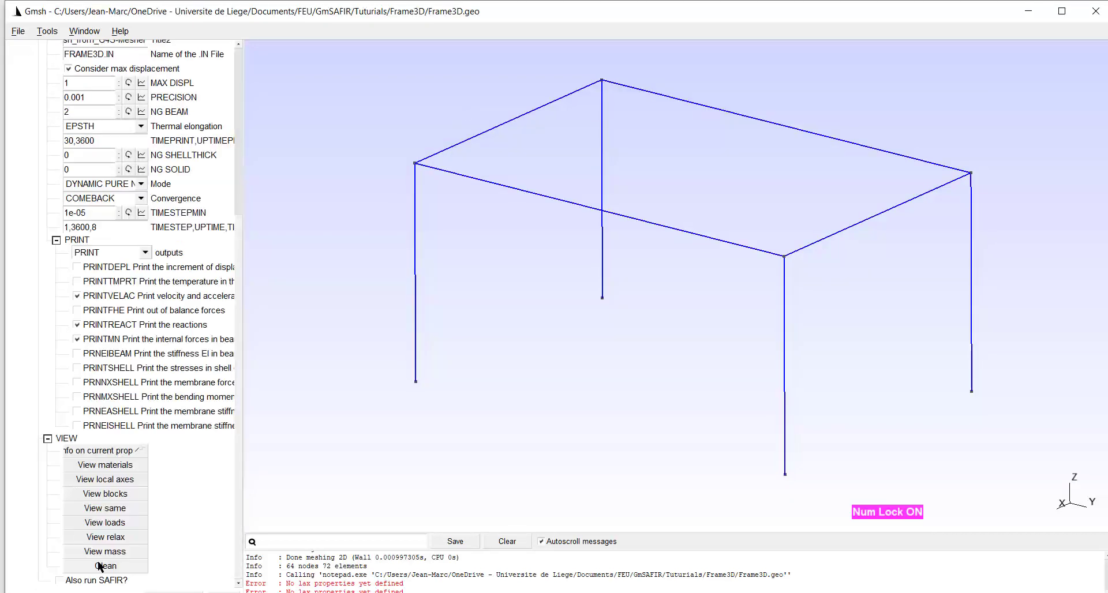
pyautogui.click(121, 523)
pyautogui.moveTo(598, 303); pyautogui.dragTo(558, 134)
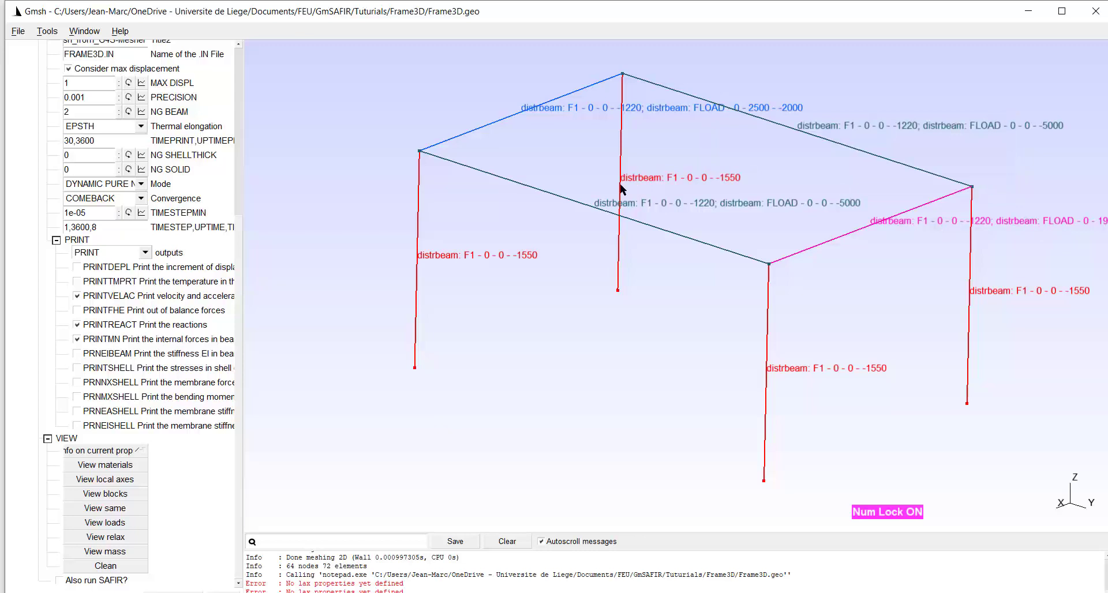
pyautogui.moveTo(621, 269); pyautogui.dragTo(622, 246)
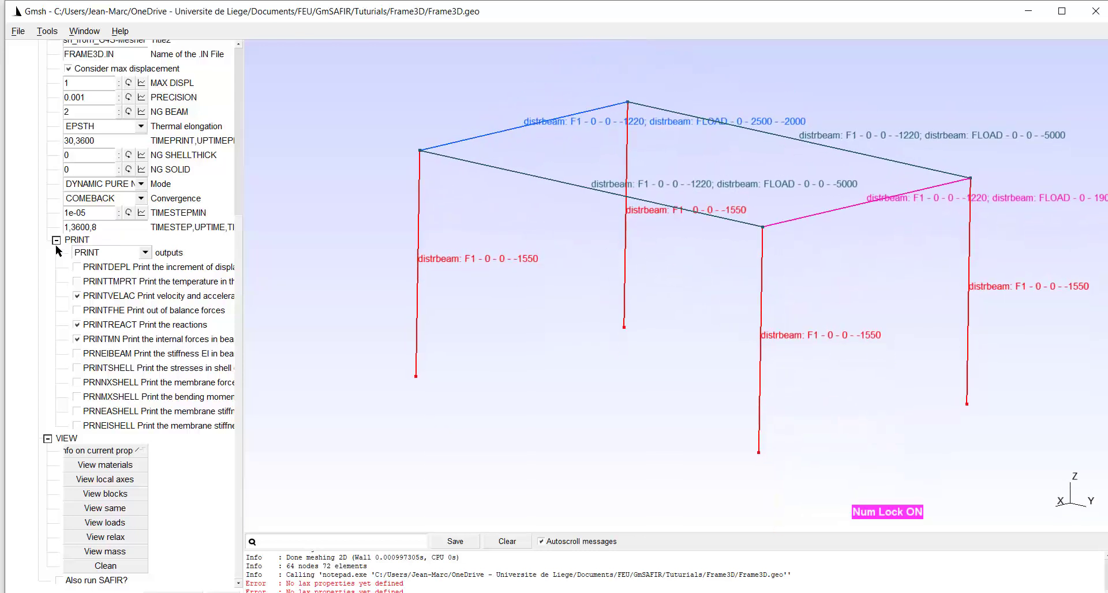
# - Set TIMEPRINT,UPTIMEPRINT to 1,3600 and the calculation mode to STATIC PURE NR in the general SAFIR settings
pyautogui.scroll(3, 102, 141)
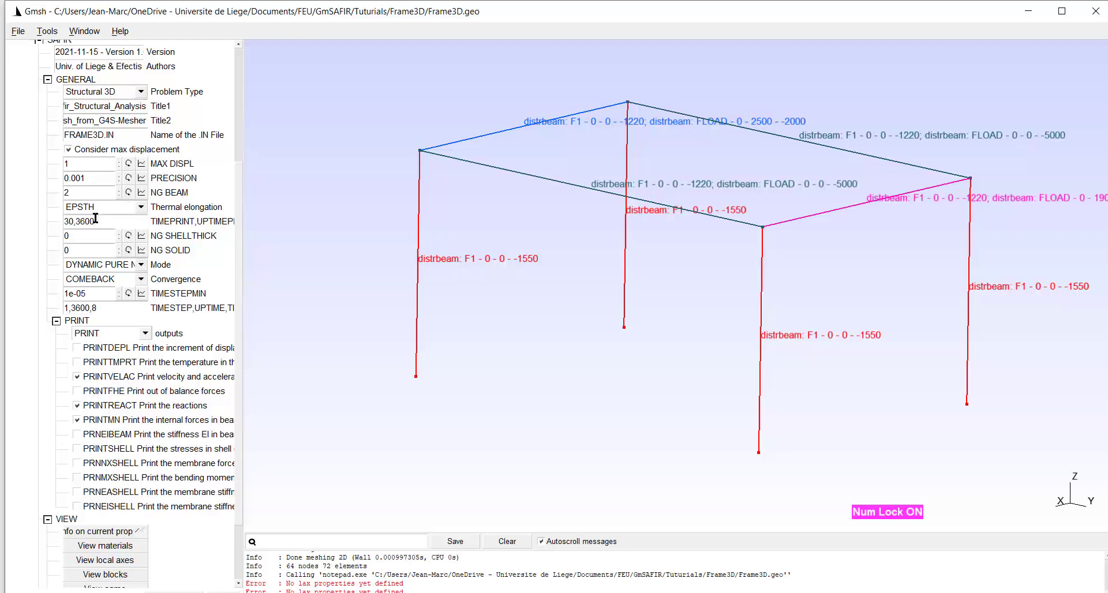
pyautogui.click(72, 221)
pyautogui.press('BackSpace')
pyautogui.press('BackSpace')
pyautogui.press('BackSpace')
pyautogui.write('1,')
pyautogui.click(142, 267)
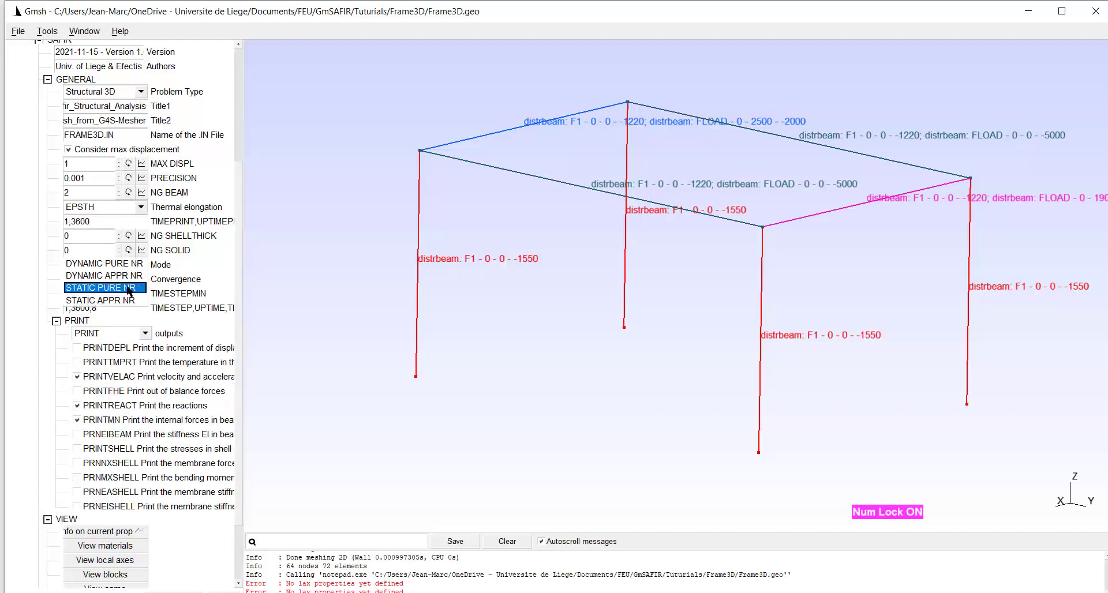
pyautogui.click(123, 288)
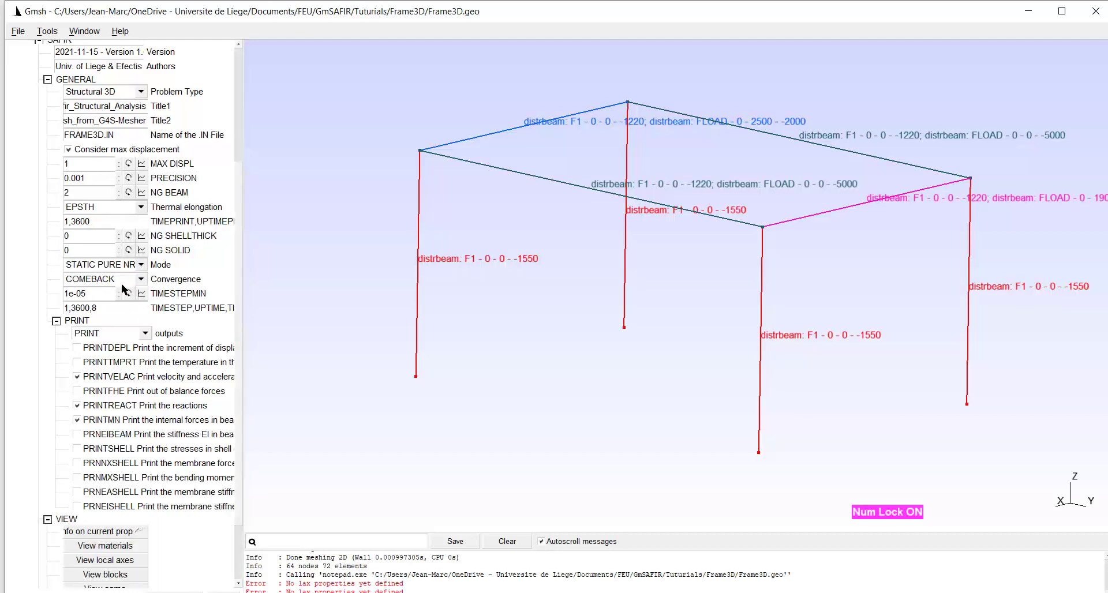
# - Set TIMESTEPMIN to 1 and the time step definition to 4,3600,8, then collapse the PRINT options
pyautogui.click(103, 293)
pyautogui.press('BackSpace')
pyautogui.press('BackSpace')
pyautogui.click(68, 307)
pyautogui.click(57, 322)
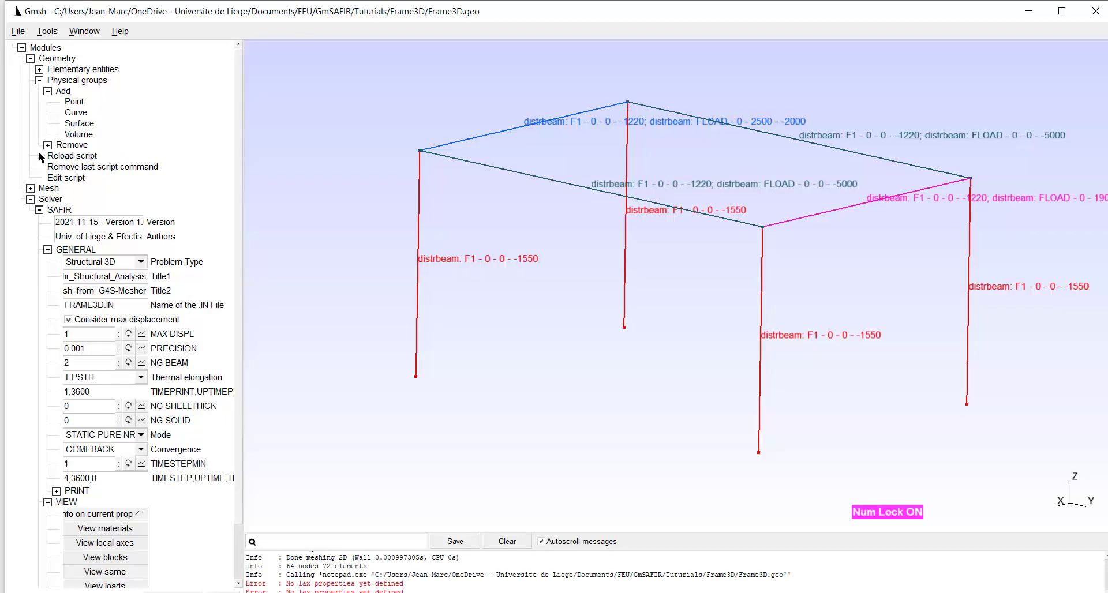
# - Generate the 1D mesh of the frame and create the SAFIR input file FRAME3D.IN
pyautogui.click(31, 188)
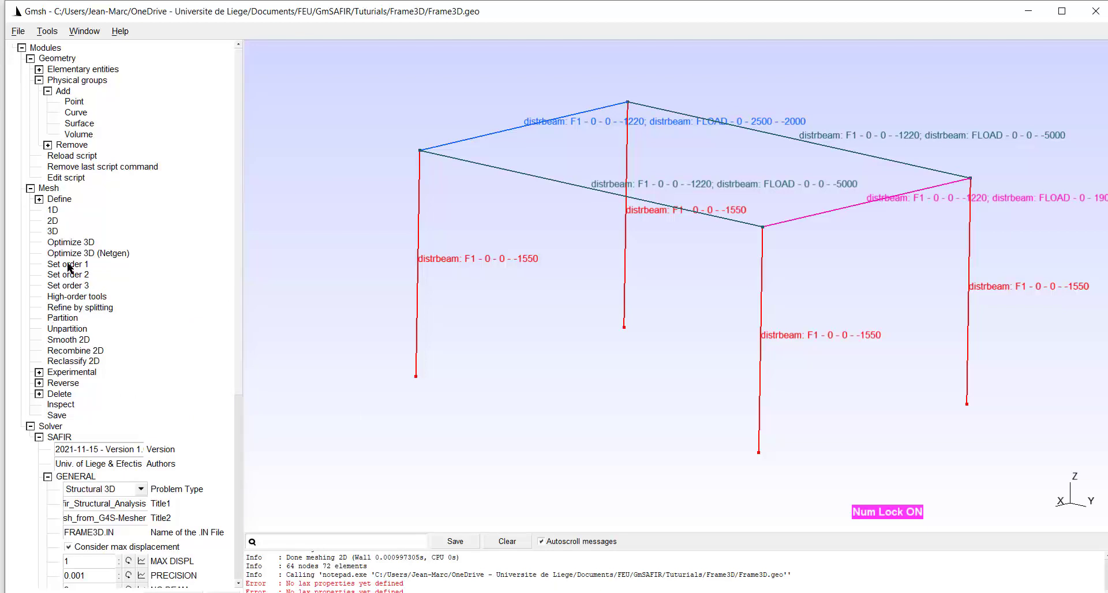
pyautogui.click(54, 210)
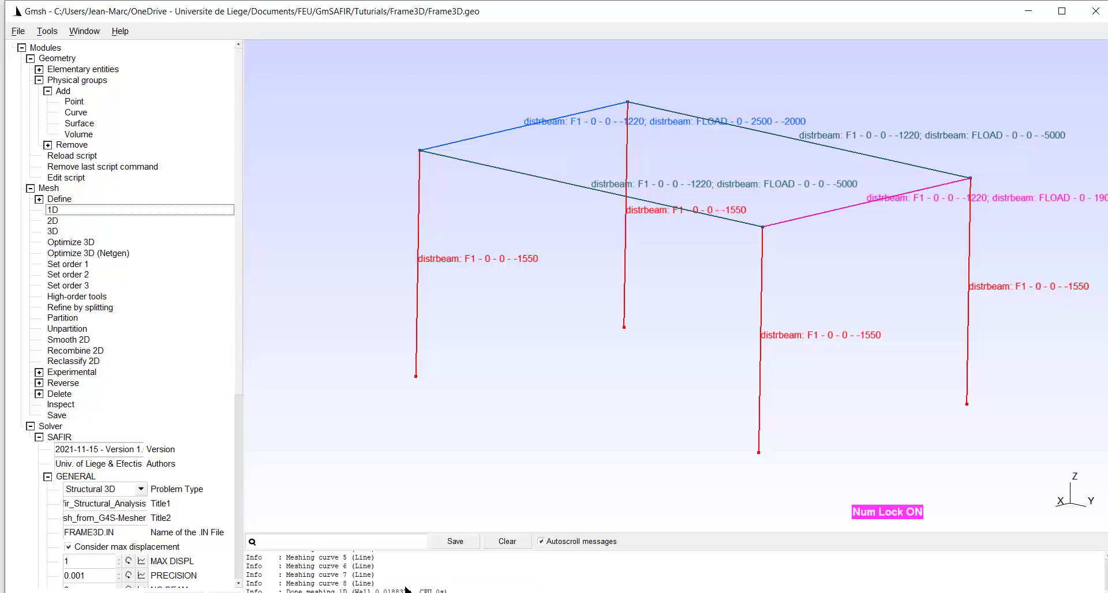
pyautogui.scroll(-3, 111, 314)
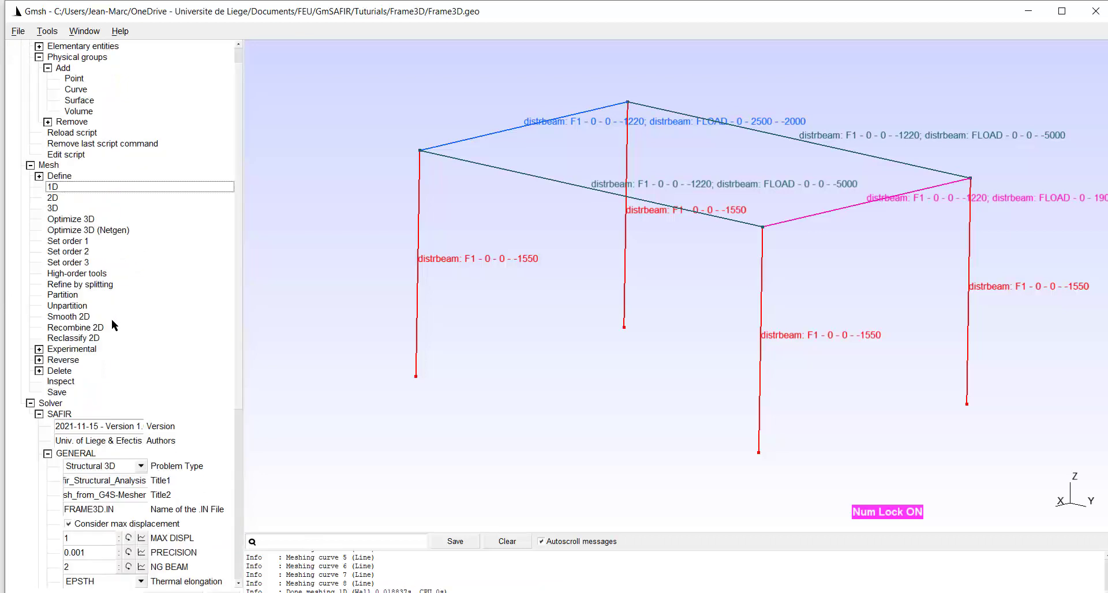
pyautogui.scroll(-3, 145, 462)
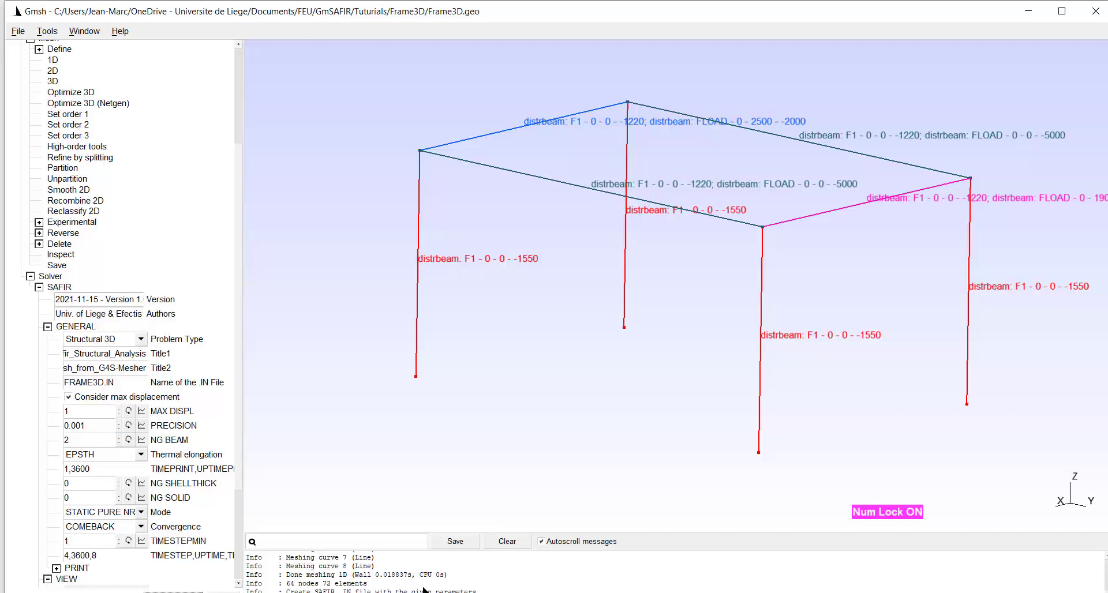
# - Switch to Safir Shell, add FRAME3D.IN to the file list and run the analysis
pyautogui.hotkey('alt', 'Tab')
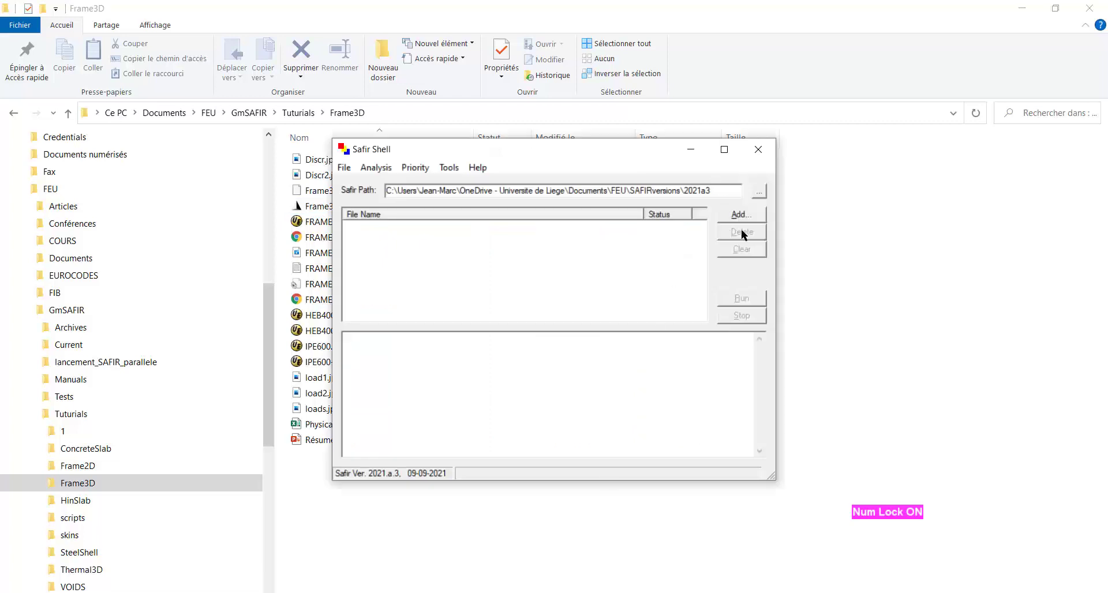
pyautogui.click(744, 216)
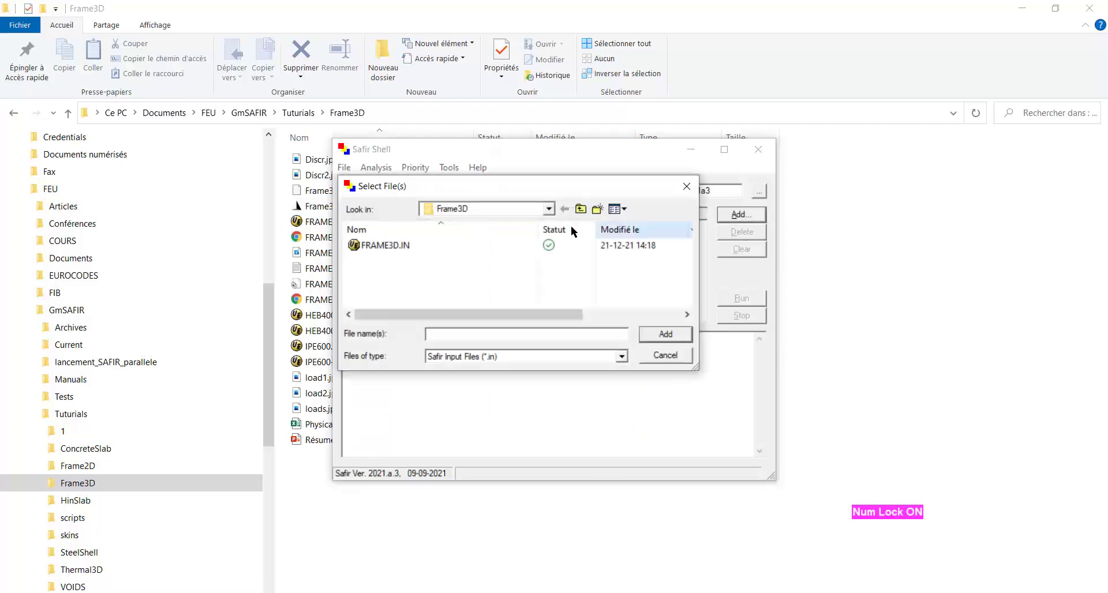
pyautogui.click(404, 249)
pyautogui.click(681, 333)
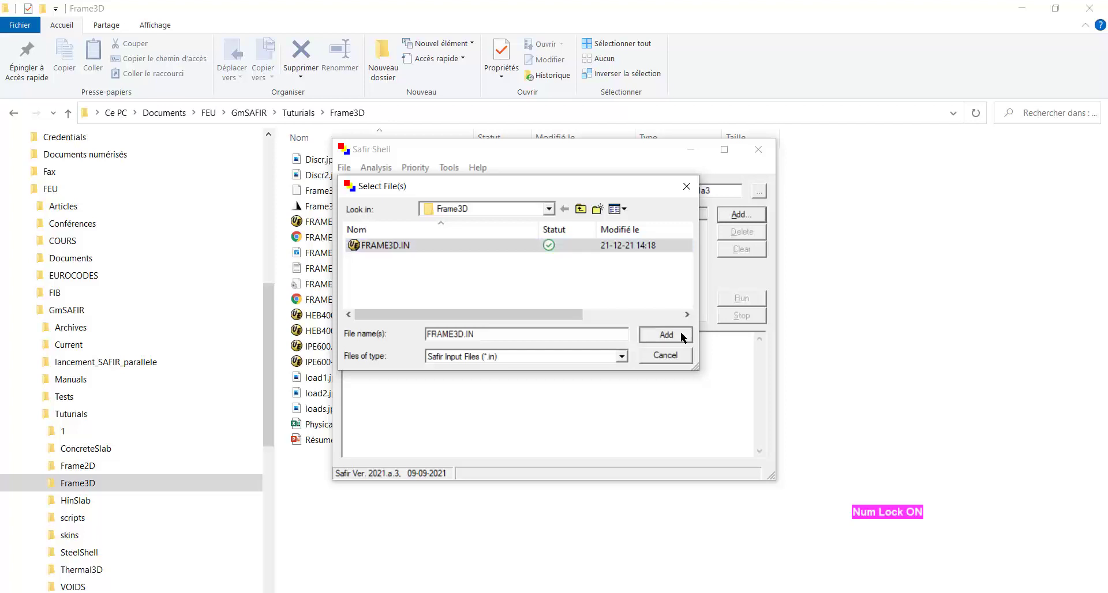
pyautogui.click(738, 298)
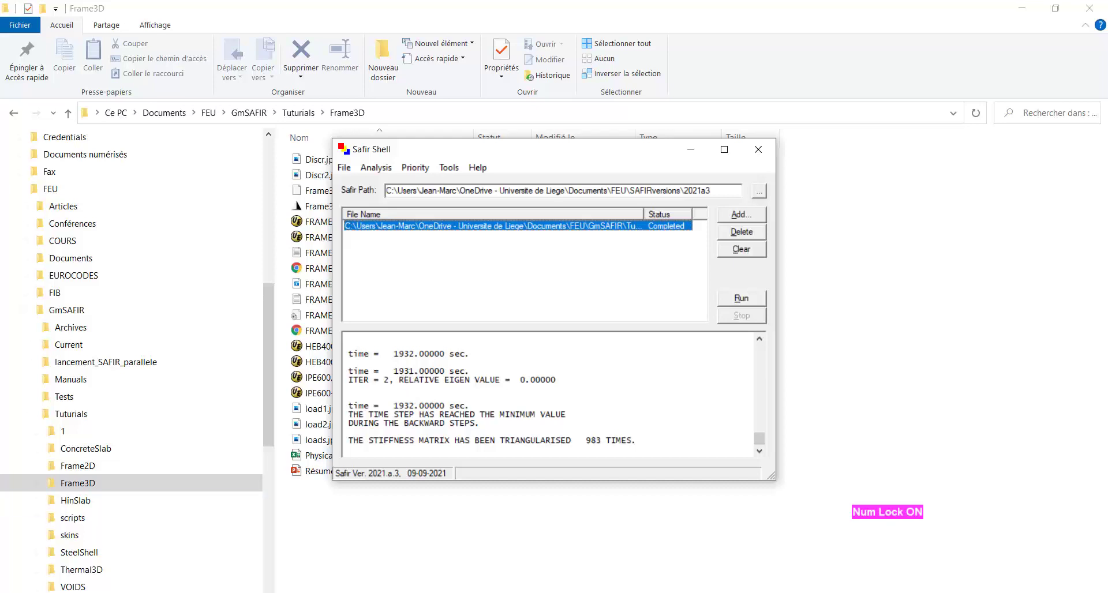
# - Switch to Diamond 2016 and open the results file FRAME3D.XML from the Frame3D folder
pyautogui.hotkey('alt', 'Tab')
pyautogui.click(16, 24)
pyautogui.click(31, 40)
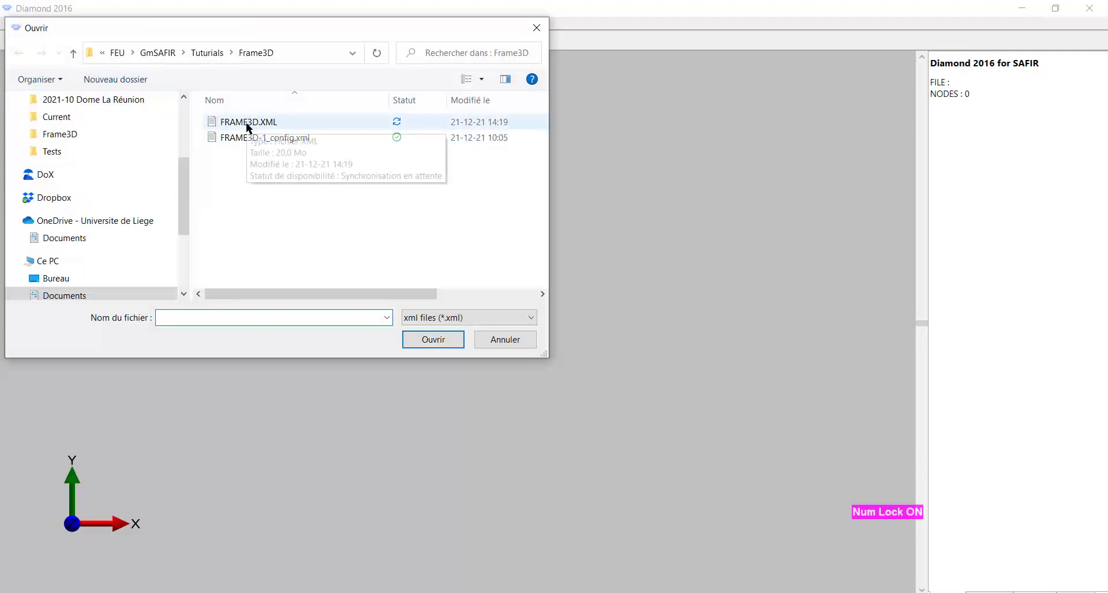
pyautogui.click(246, 122)
pyautogui.click(446, 343)
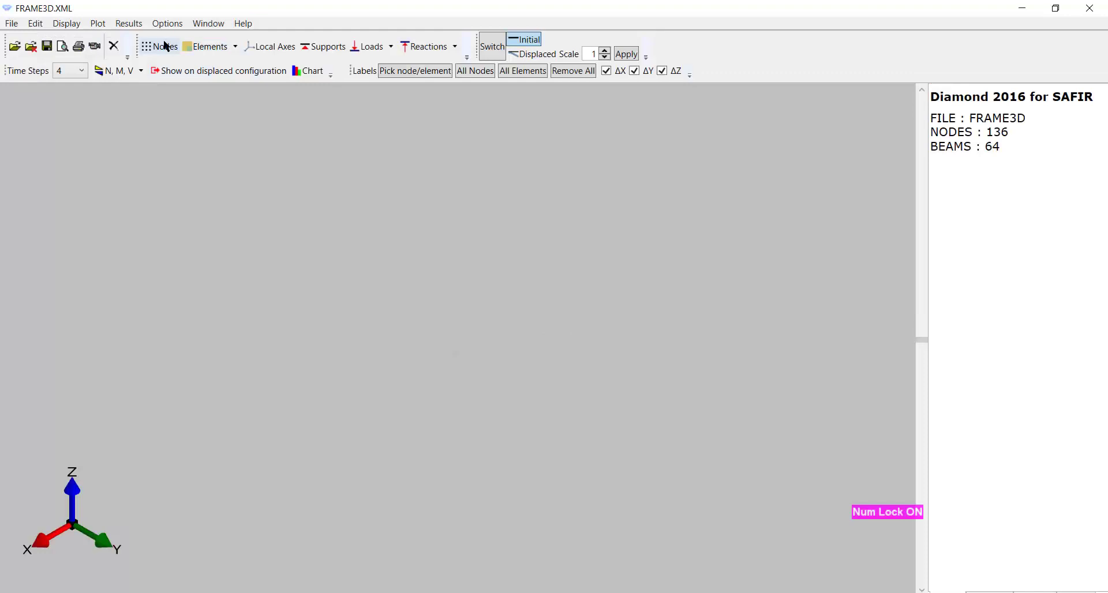
# - Plot the nodes and beam elements of the frame, and check its supports and local axes
pyautogui.click(160, 49)
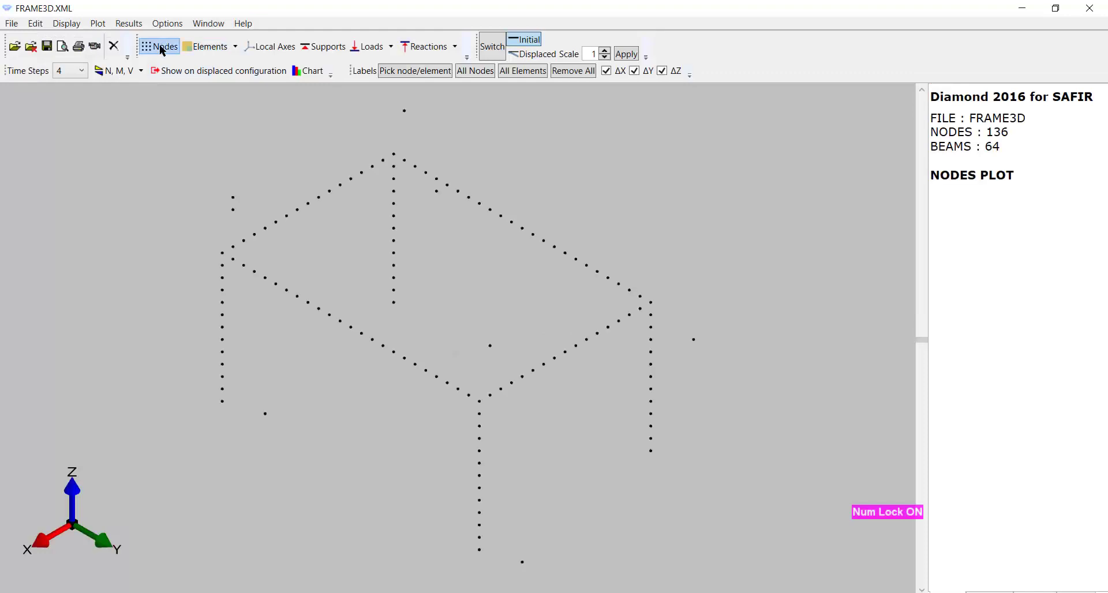
pyautogui.click(209, 51)
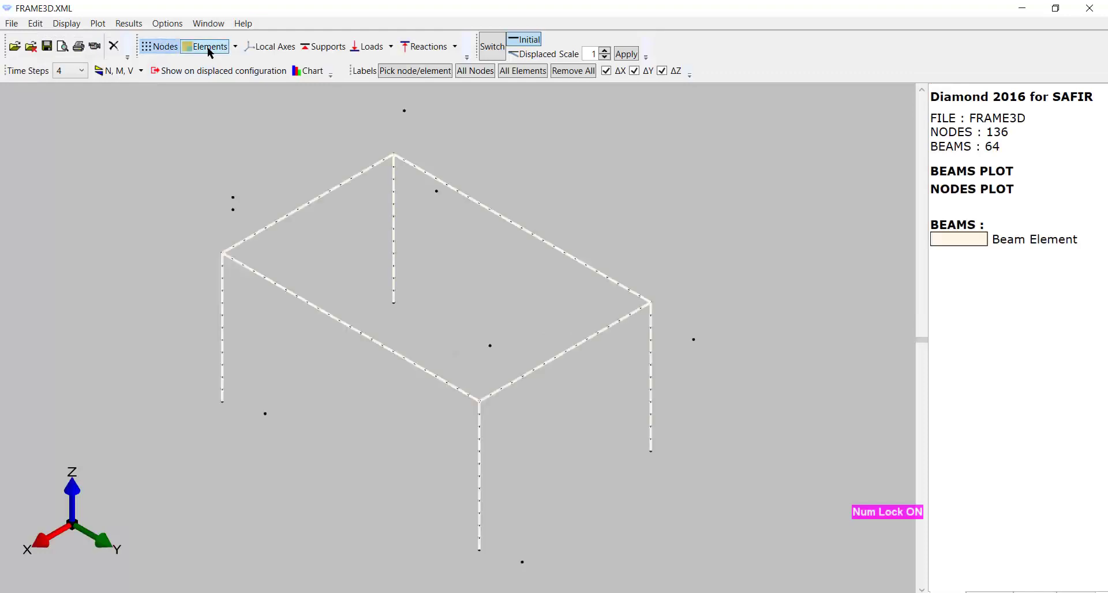
pyautogui.click(312, 47)
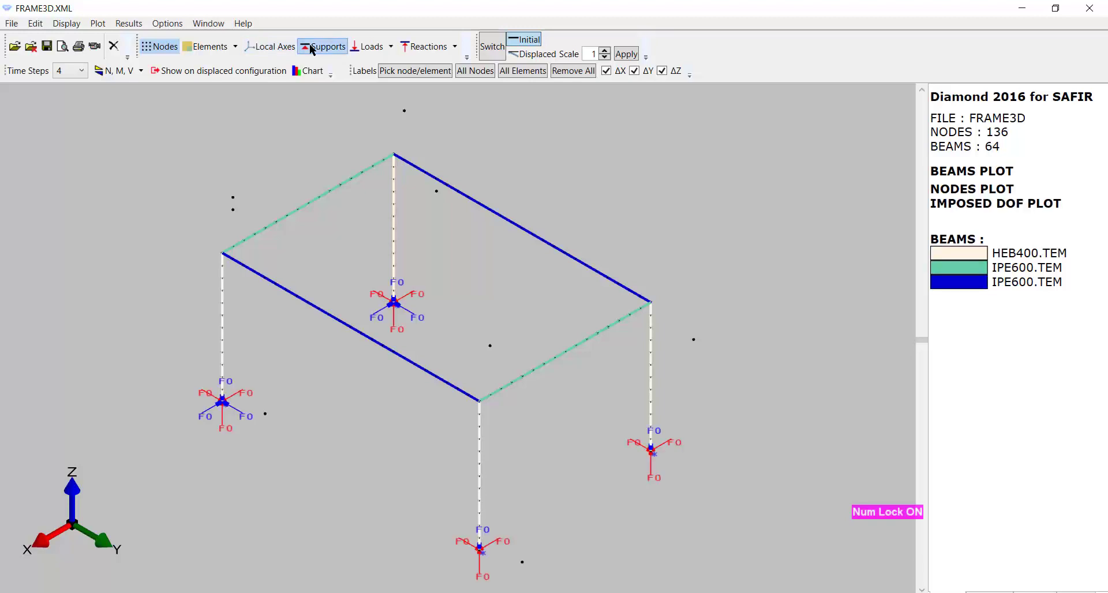
pyautogui.click(272, 47)
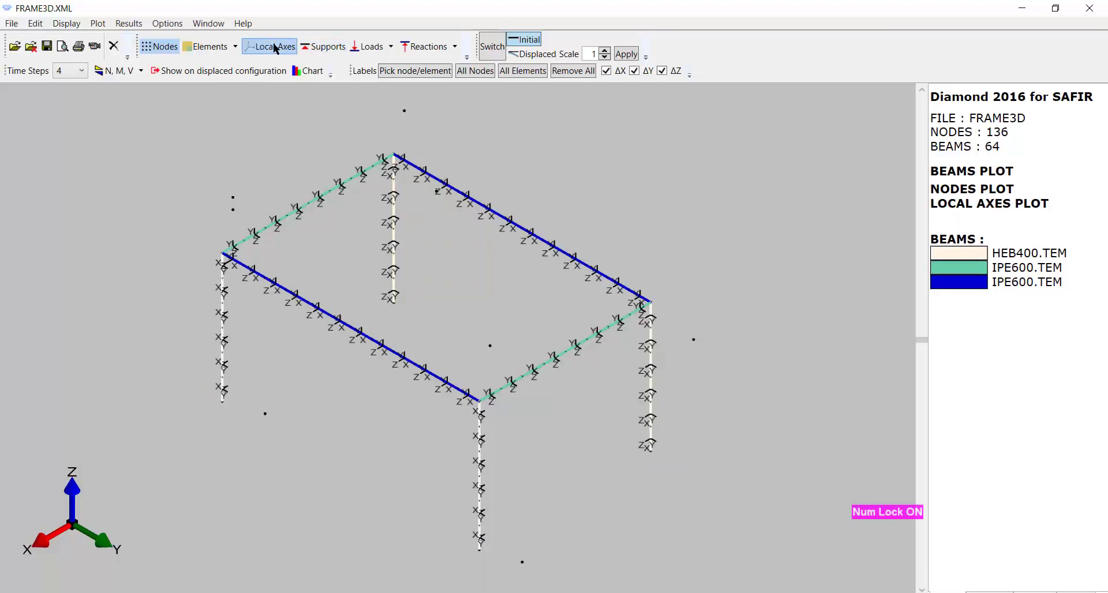
pyautogui.click(275, 48)
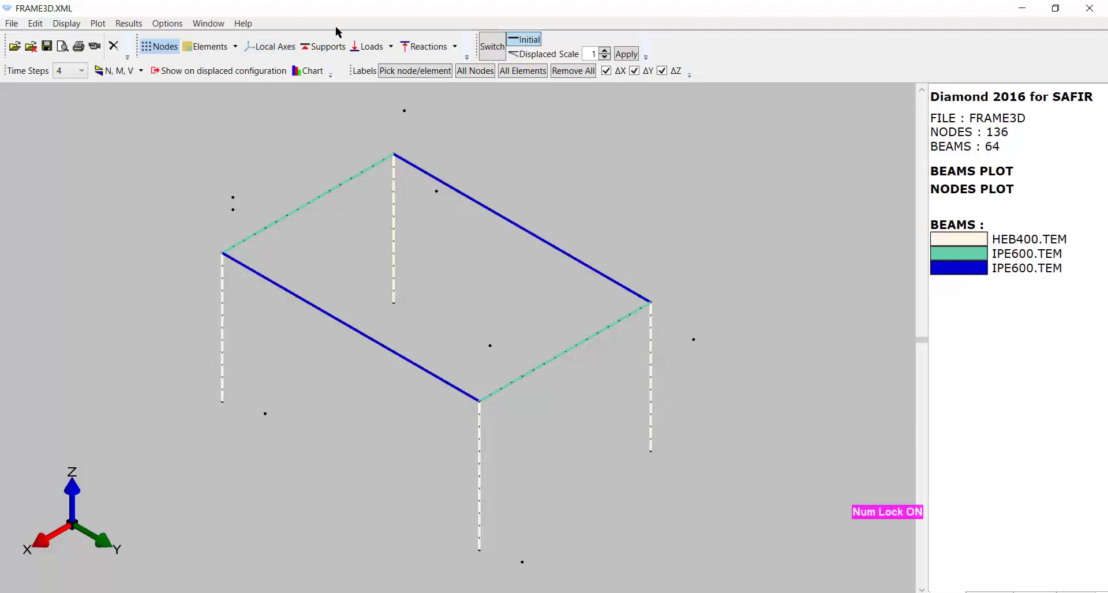
# - Plot the F1 distributed loads and apply a linear load scale factor of 0,001 m per N/m
pyautogui.click(392, 48)
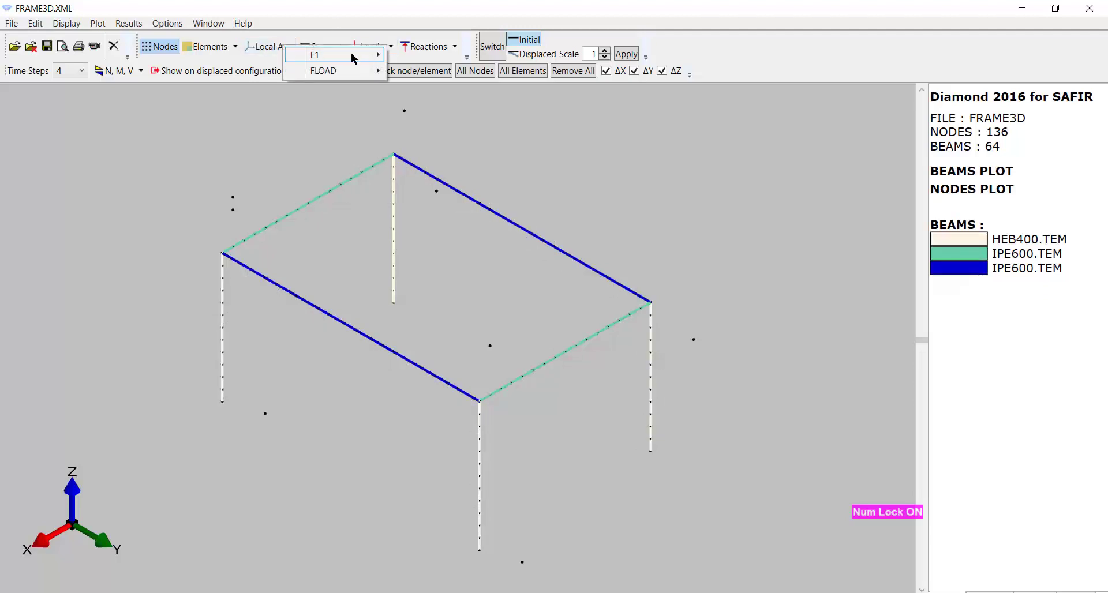
pyautogui.moveTo(354, 59)
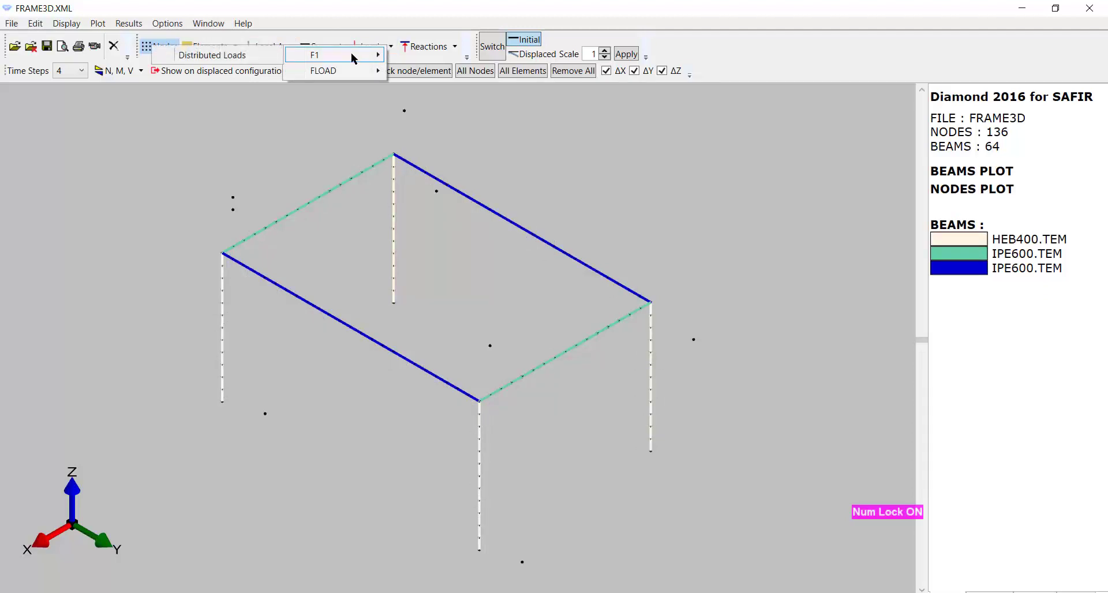
pyautogui.click(235, 58)
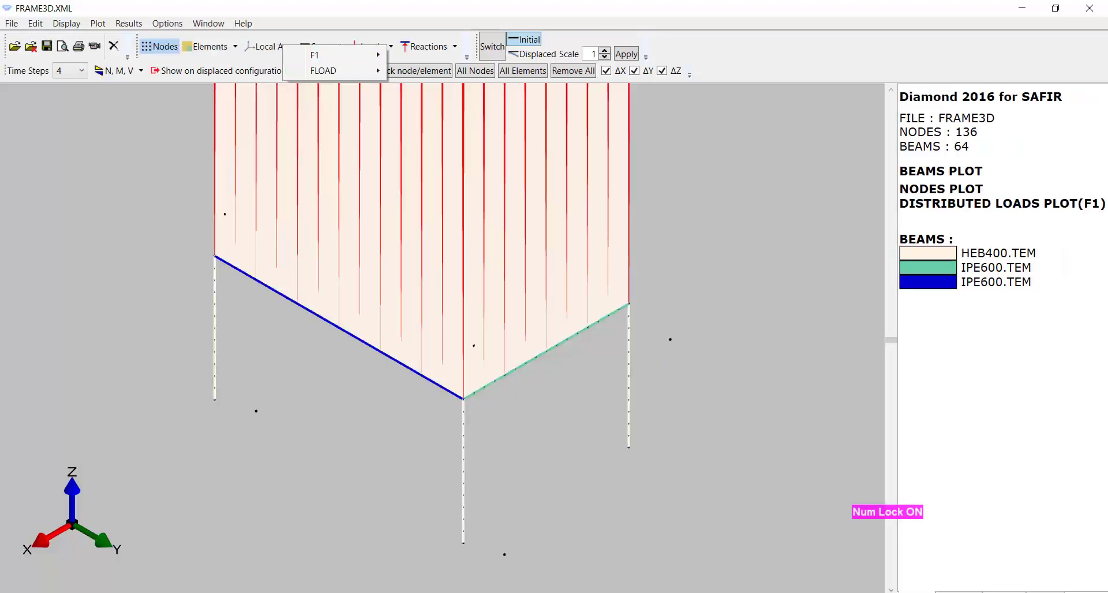
pyautogui.click(1057, 423)
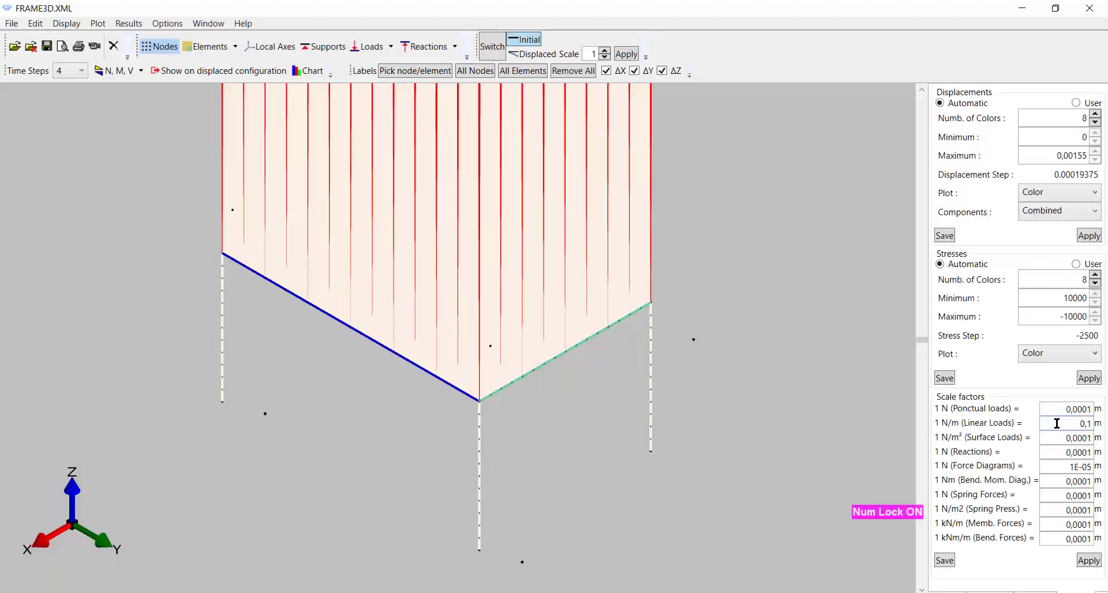
pyautogui.write('00')
pyautogui.click(1090, 561)
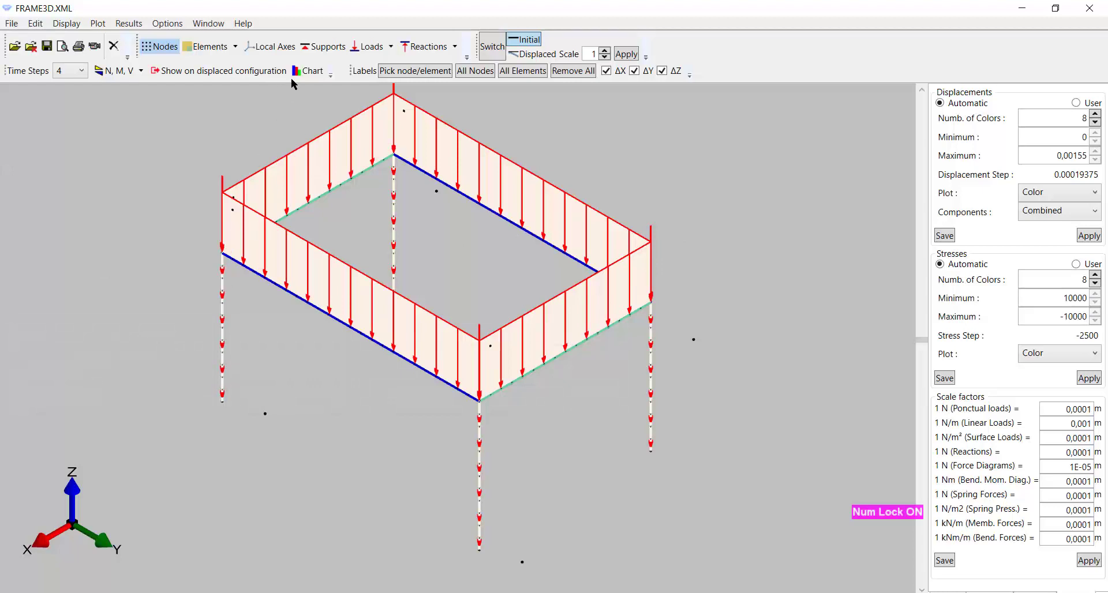
# - Replace the plotted F1 distributed loads on the frame with the FLOAD distributed loads
pyautogui.click(380, 50)
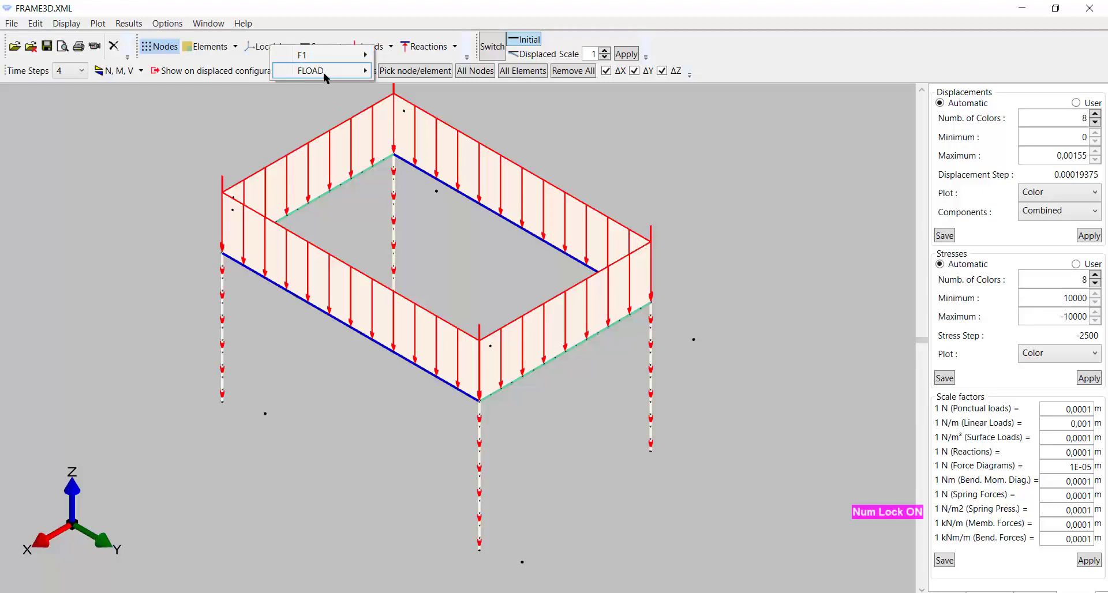
pyautogui.moveTo(323, 71)
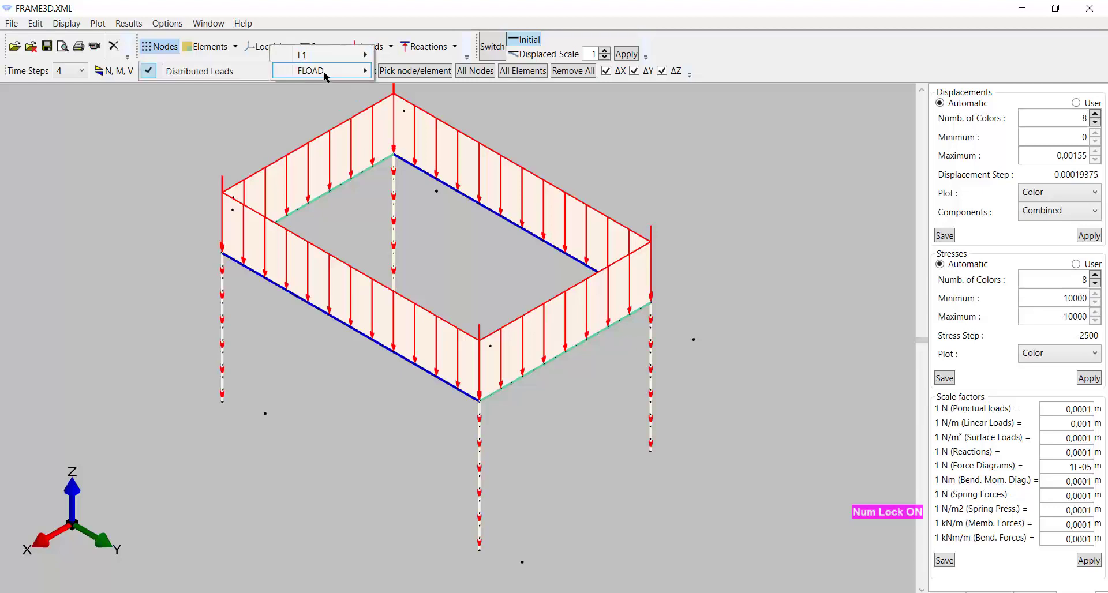
pyautogui.click(227, 70)
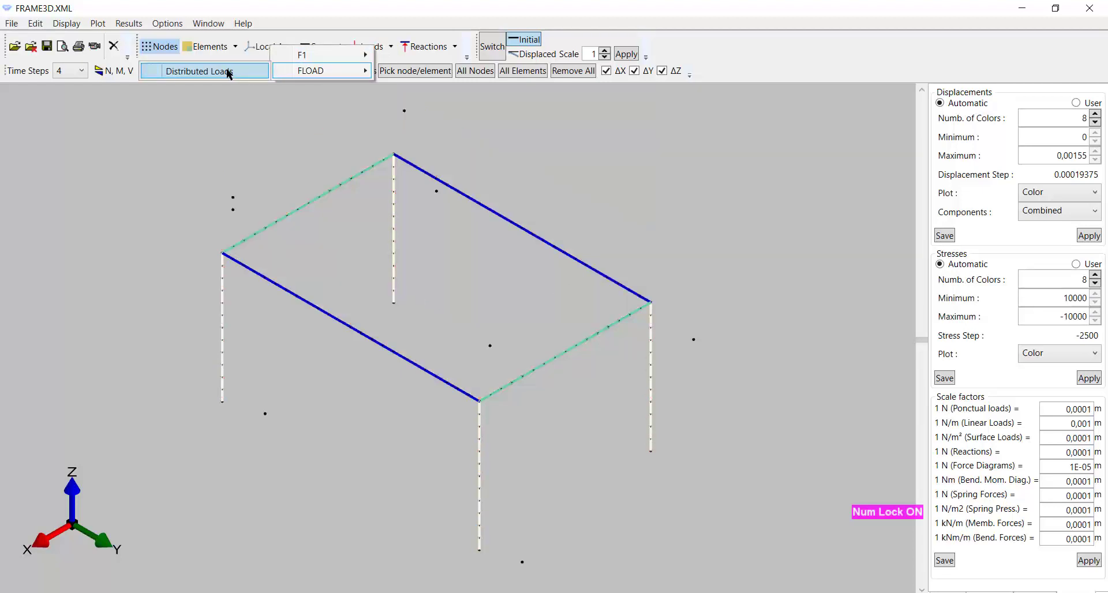
pyautogui.click(227, 70)
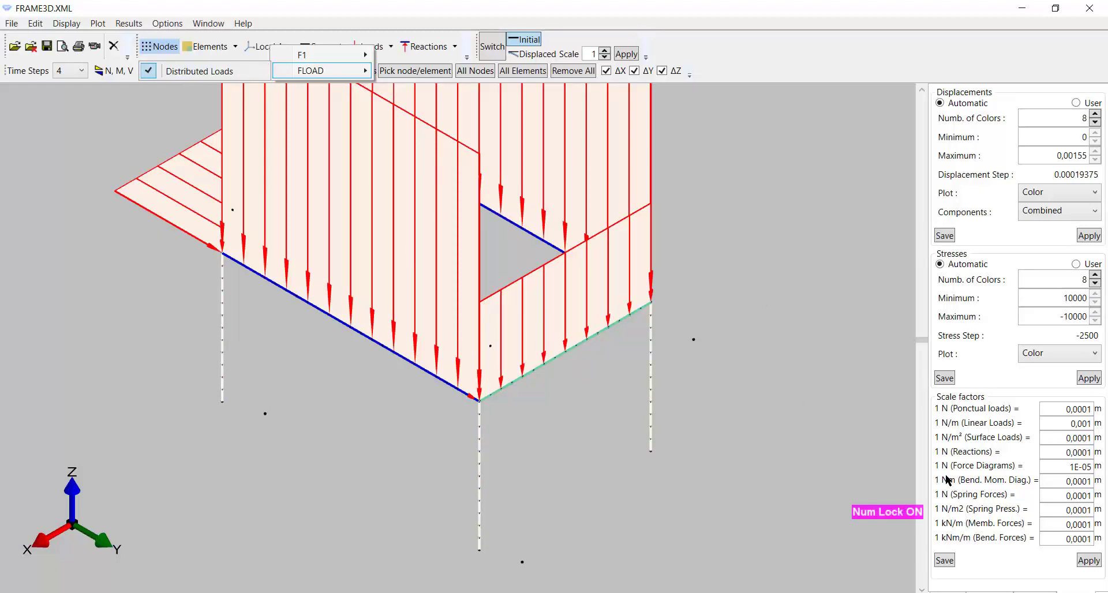
# - Hide the nodes and loads and plot the Bending Moment Mz diagram on the frame for time step 20
pyautogui.scroll(-3, 589, 354)
pyautogui.moveTo(1019, 359); pyautogui.dragTo(1024, 338)
pyautogui.click(159, 46)
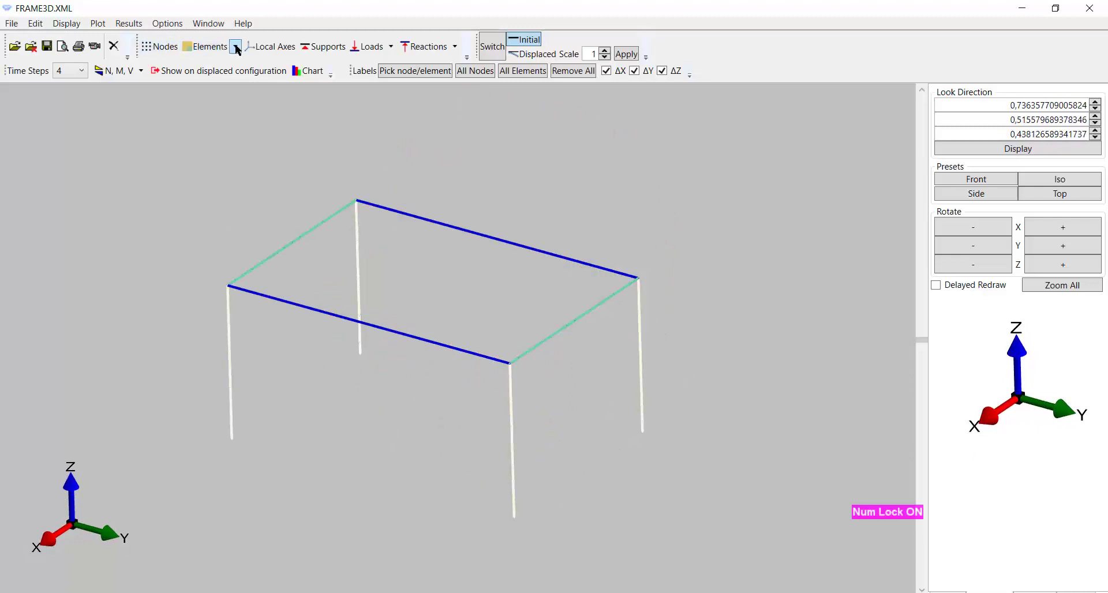
pyautogui.click(141, 71)
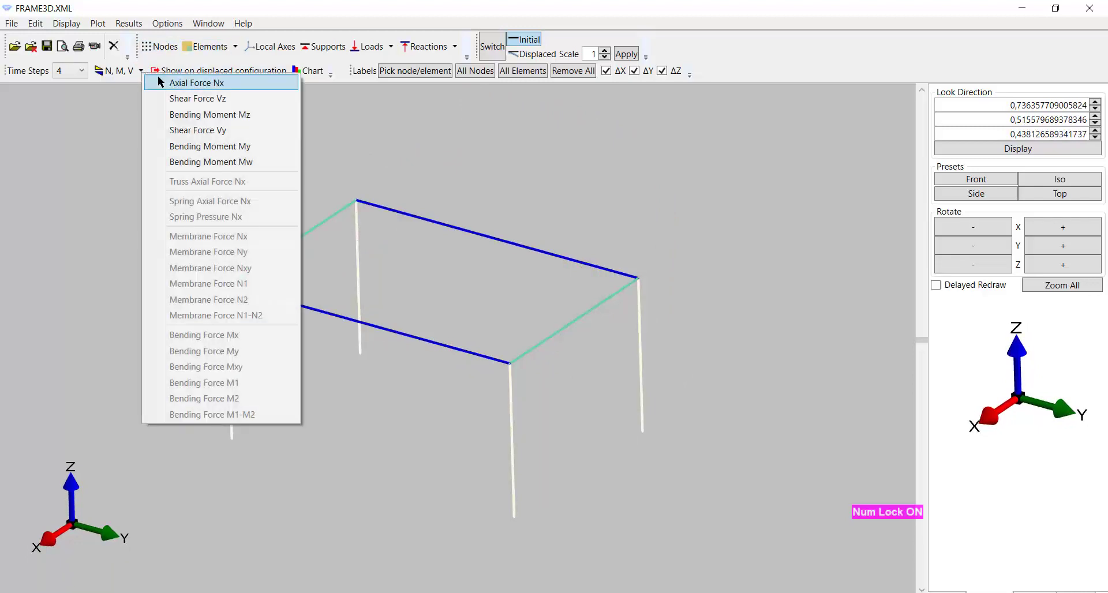
pyautogui.click(216, 117)
pyautogui.click(517, 128)
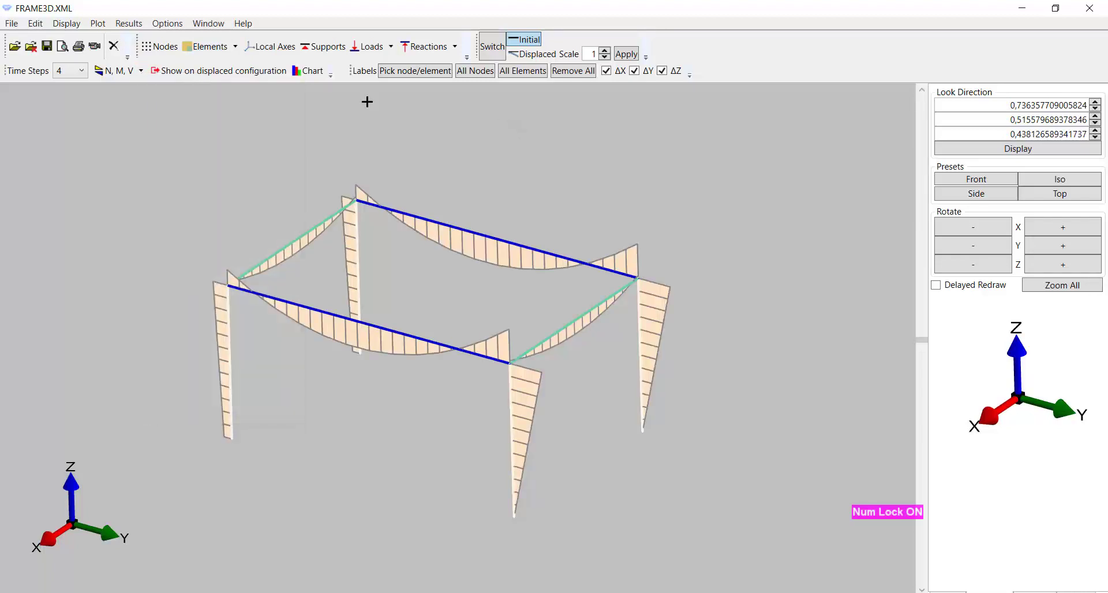
pyautogui.click(82, 70)
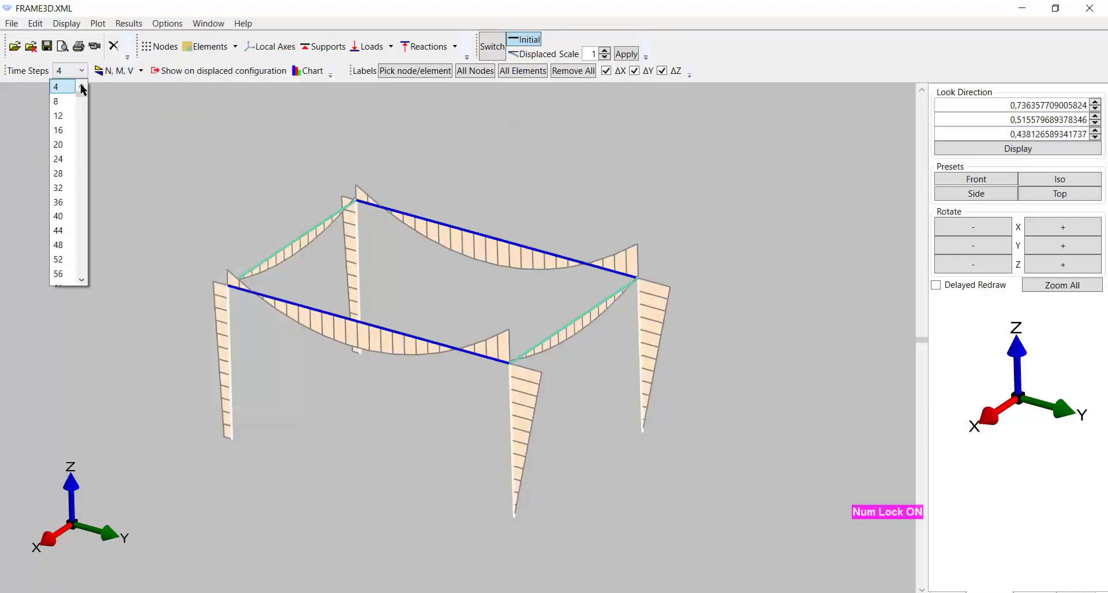
pyautogui.click(58, 115)
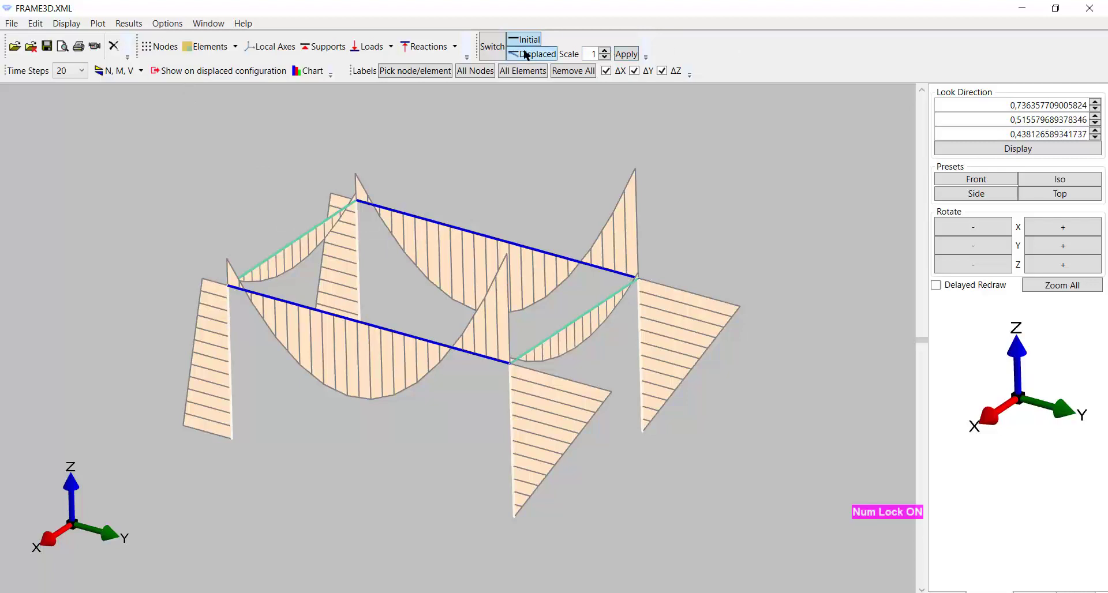
# - Show the diagram on the displaced configuration at scale 50, and display the displaced frame for time step 1930 at scale 10
pyautogui.doubleClick(594, 54)
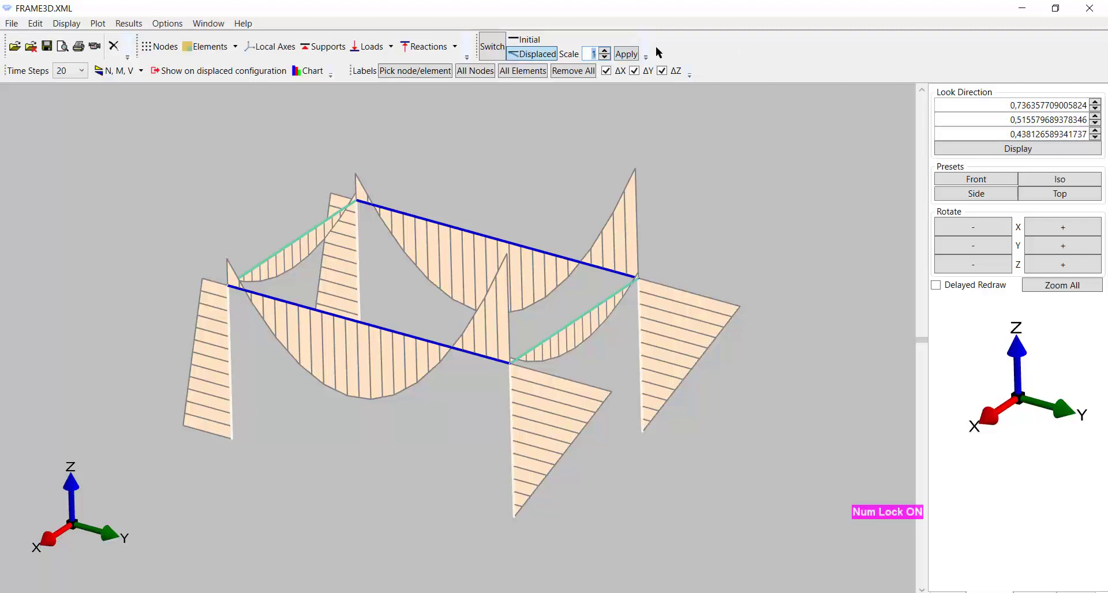
pyautogui.write('50')
pyautogui.click(626, 54)
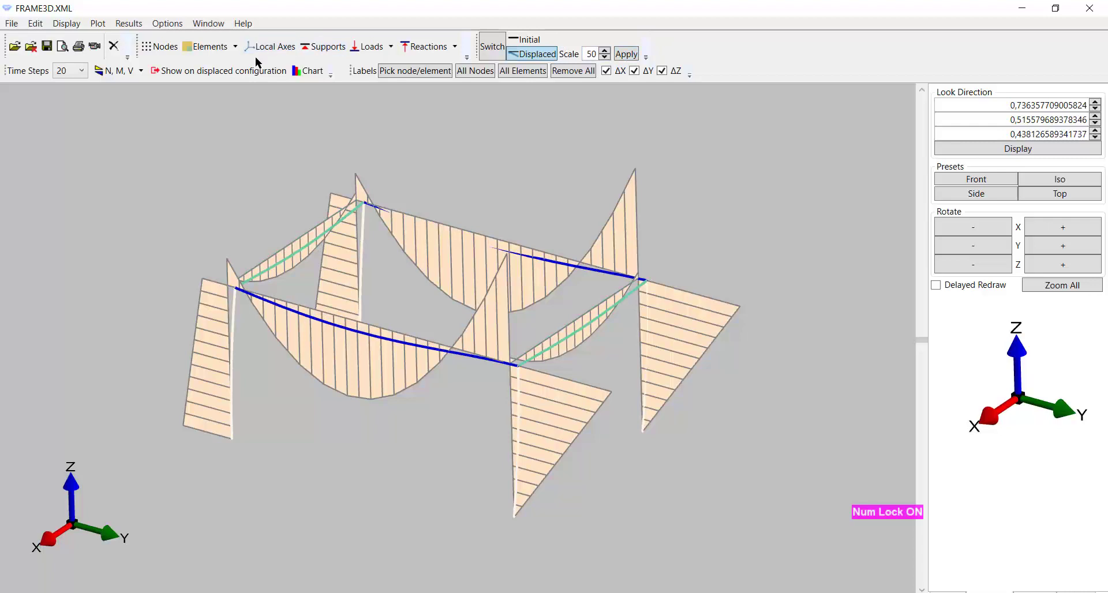
pyautogui.click(199, 71)
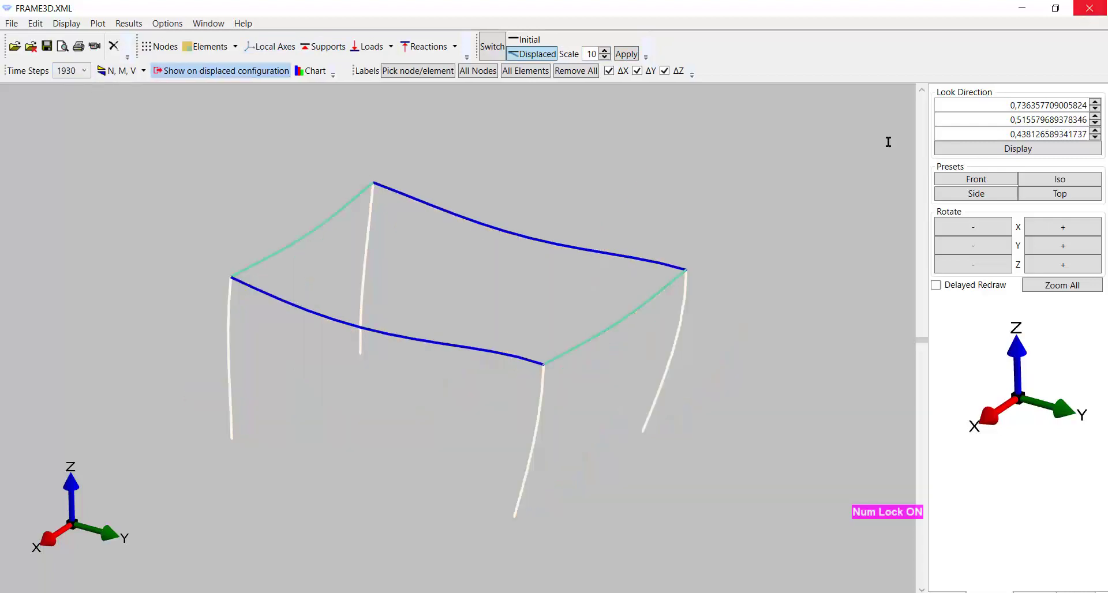
# - Switch to the Frame3D folder, open FRAME3D.OUT in UltraEdit and examine the warnings and messages at the end of the run
pyautogui.hotkey('alt', 'Tab')
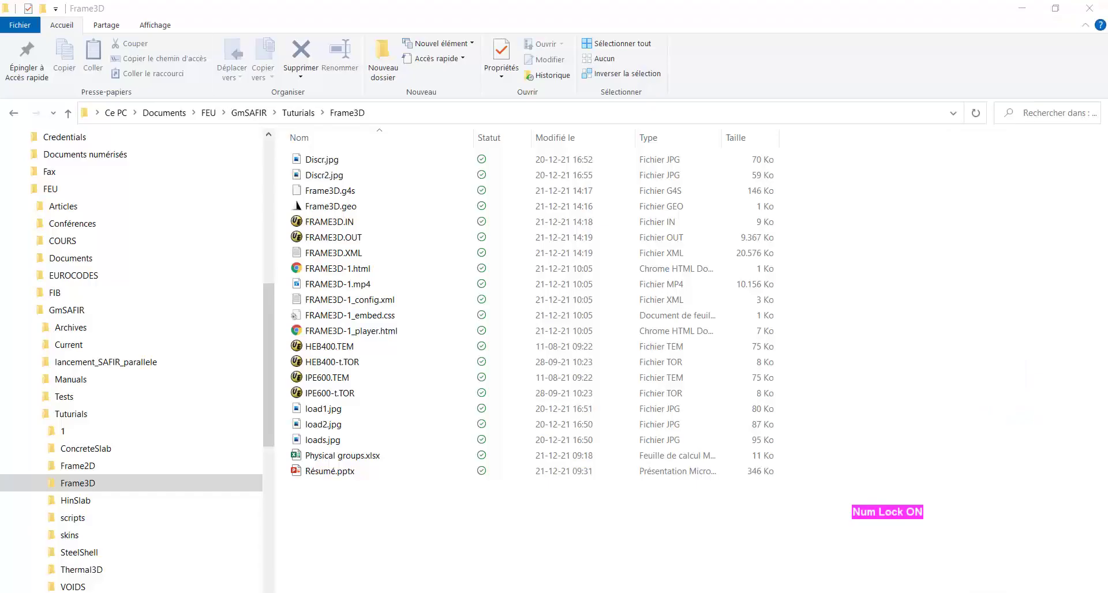
pyautogui.doubleClick(339, 235)
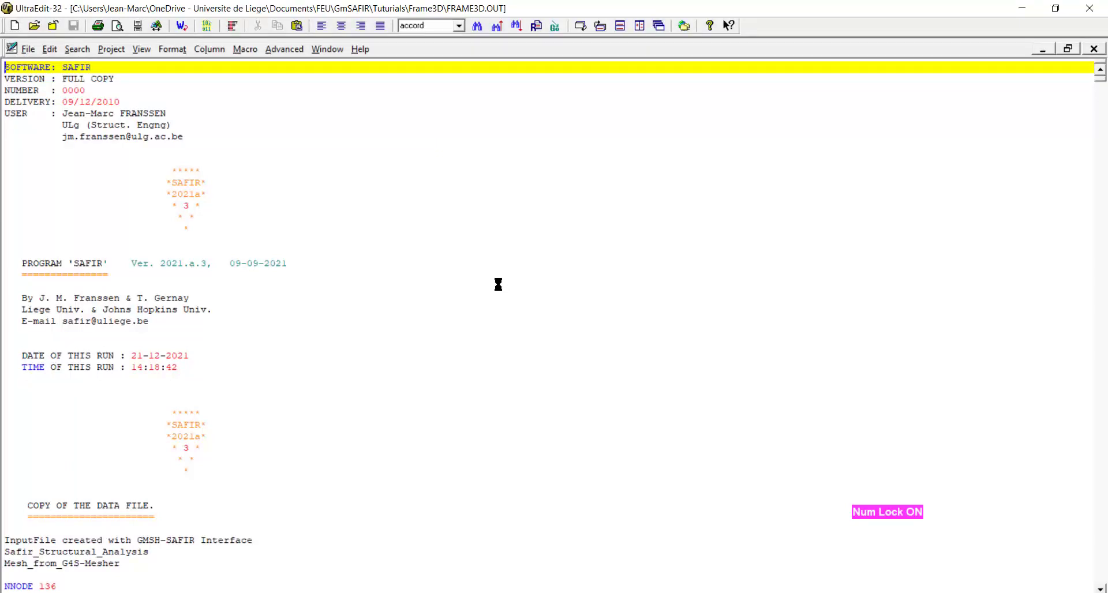
pyautogui.hotkey('ctrl', 'End')
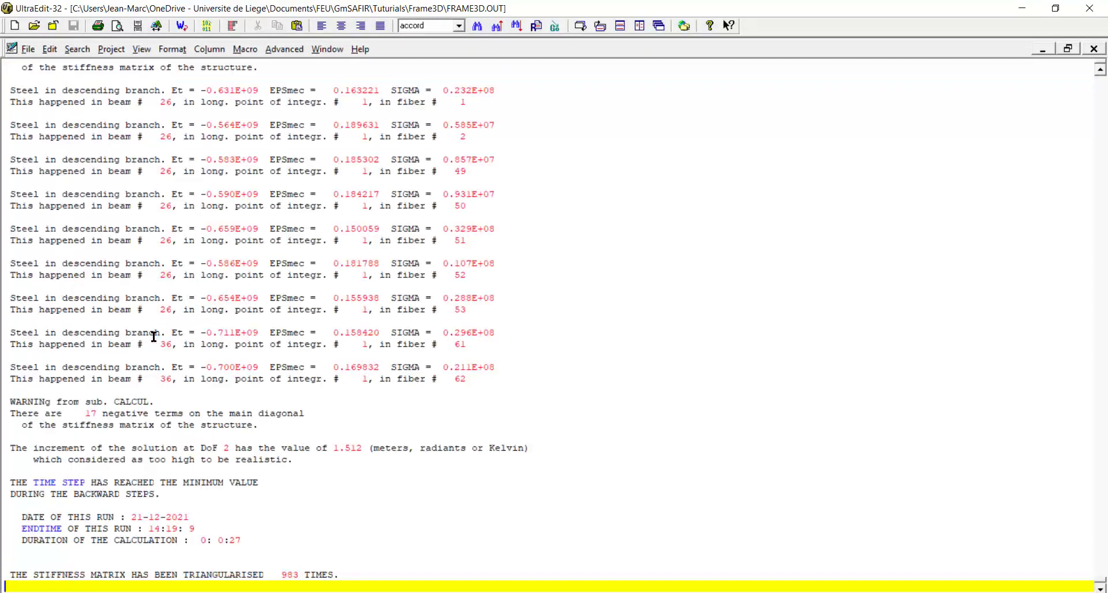
pyautogui.scroll(6, 153, 337)
pyautogui.scroll(-2, 154, 337)
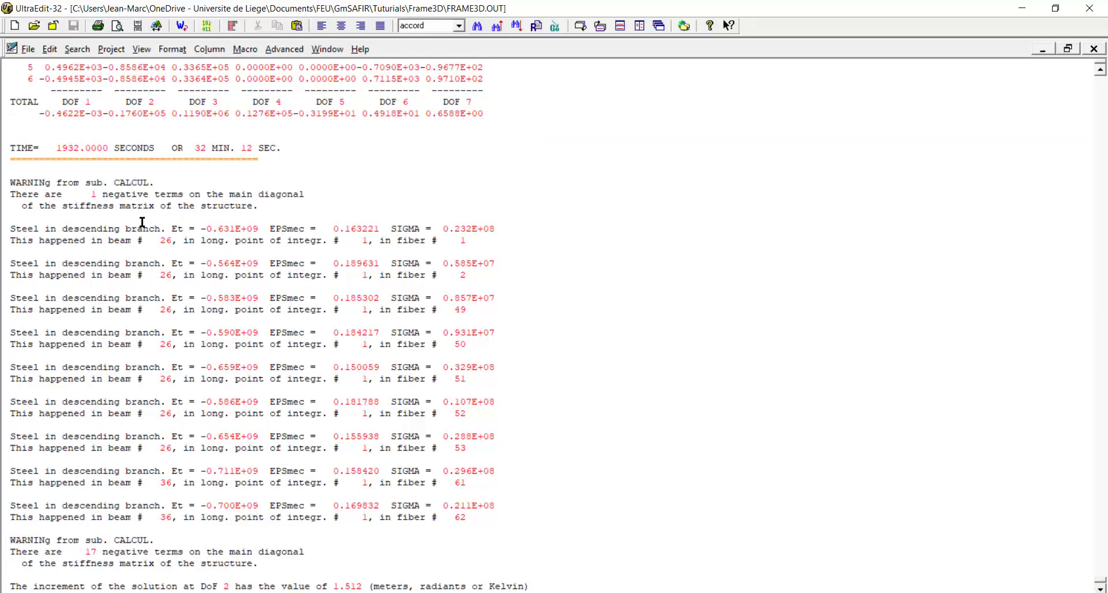
pyautogui.scroll(8, 142, 222)
pyautogui.scroll(-10, 142, 222)
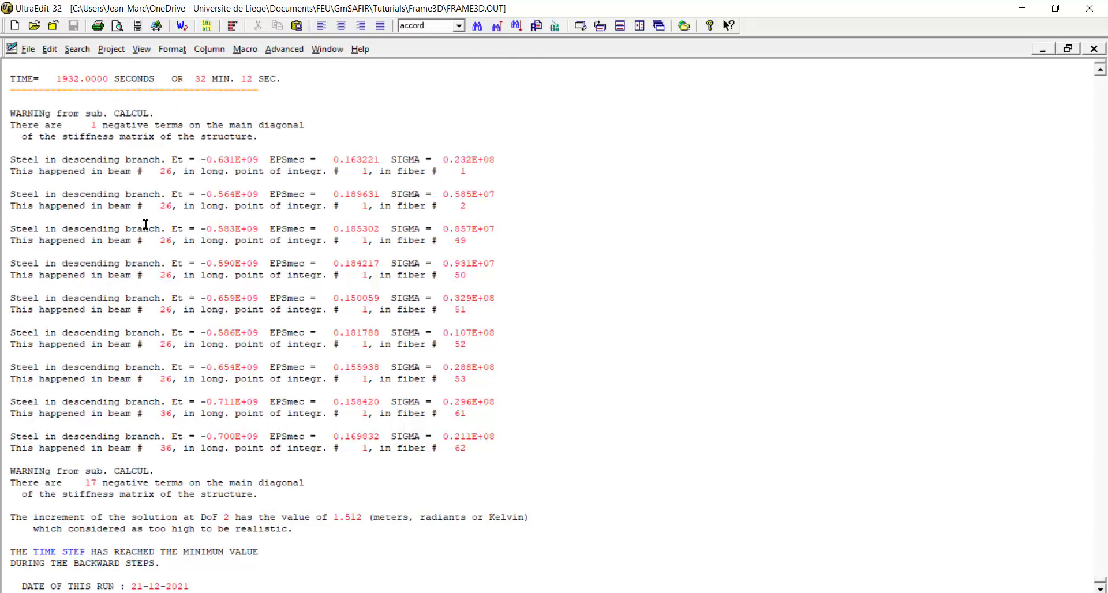